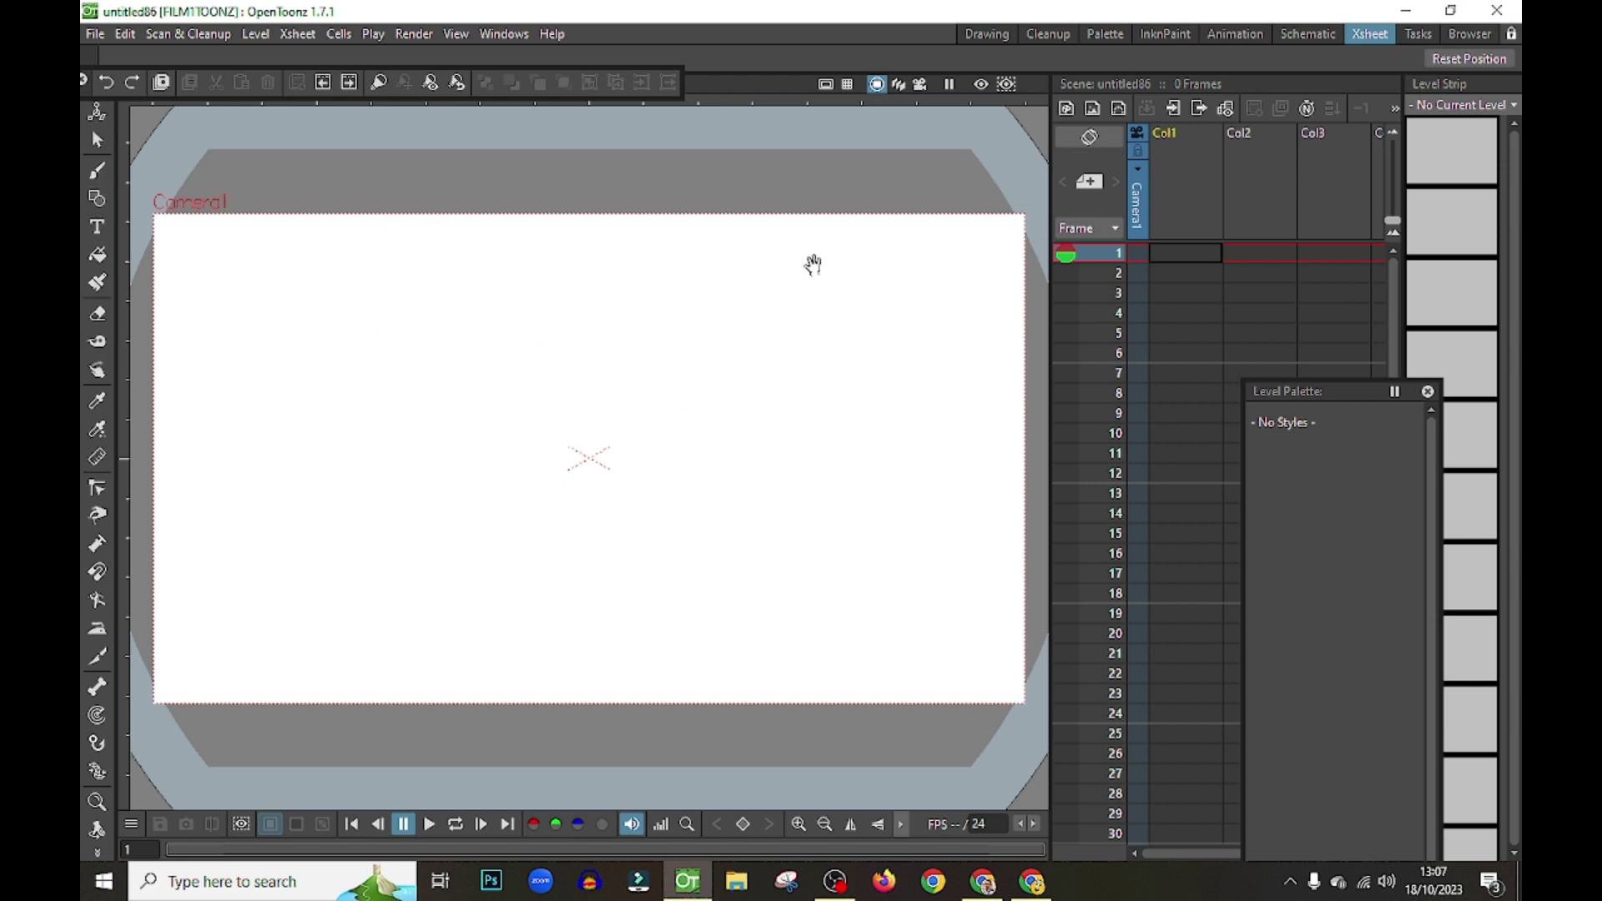
- Draw two outlined circles side by side in frame 1, one in Col1 and one in Col2, and nudge the second into place
{"action": "left_click", "coordinate": [1180, 254]}
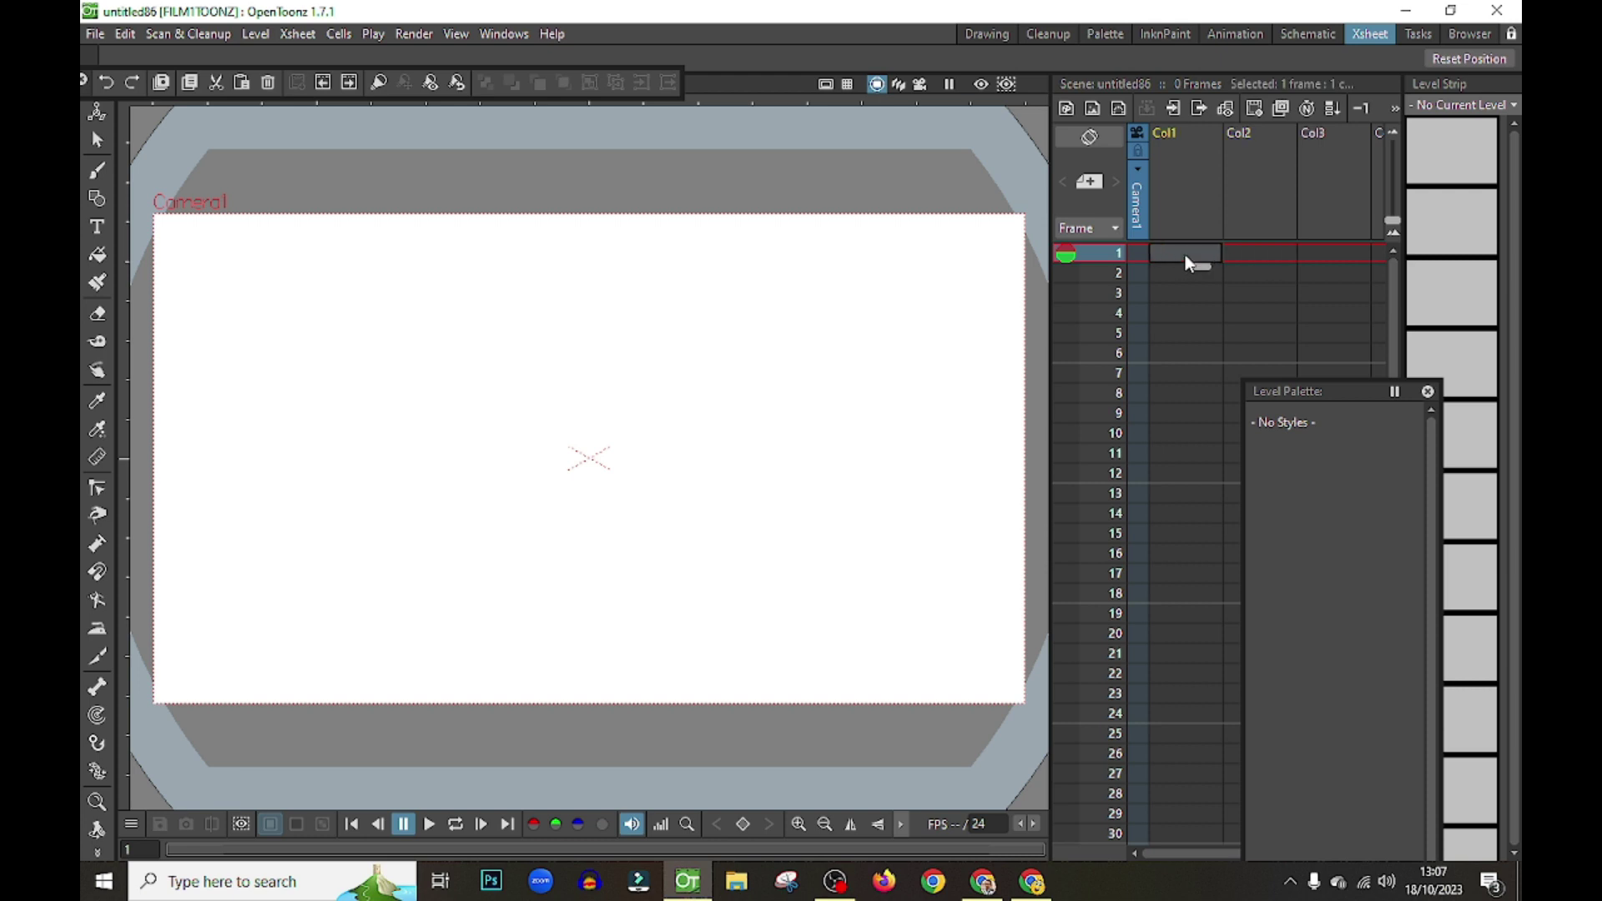
{"action": "left_click", "coordinate": [97, 198]}
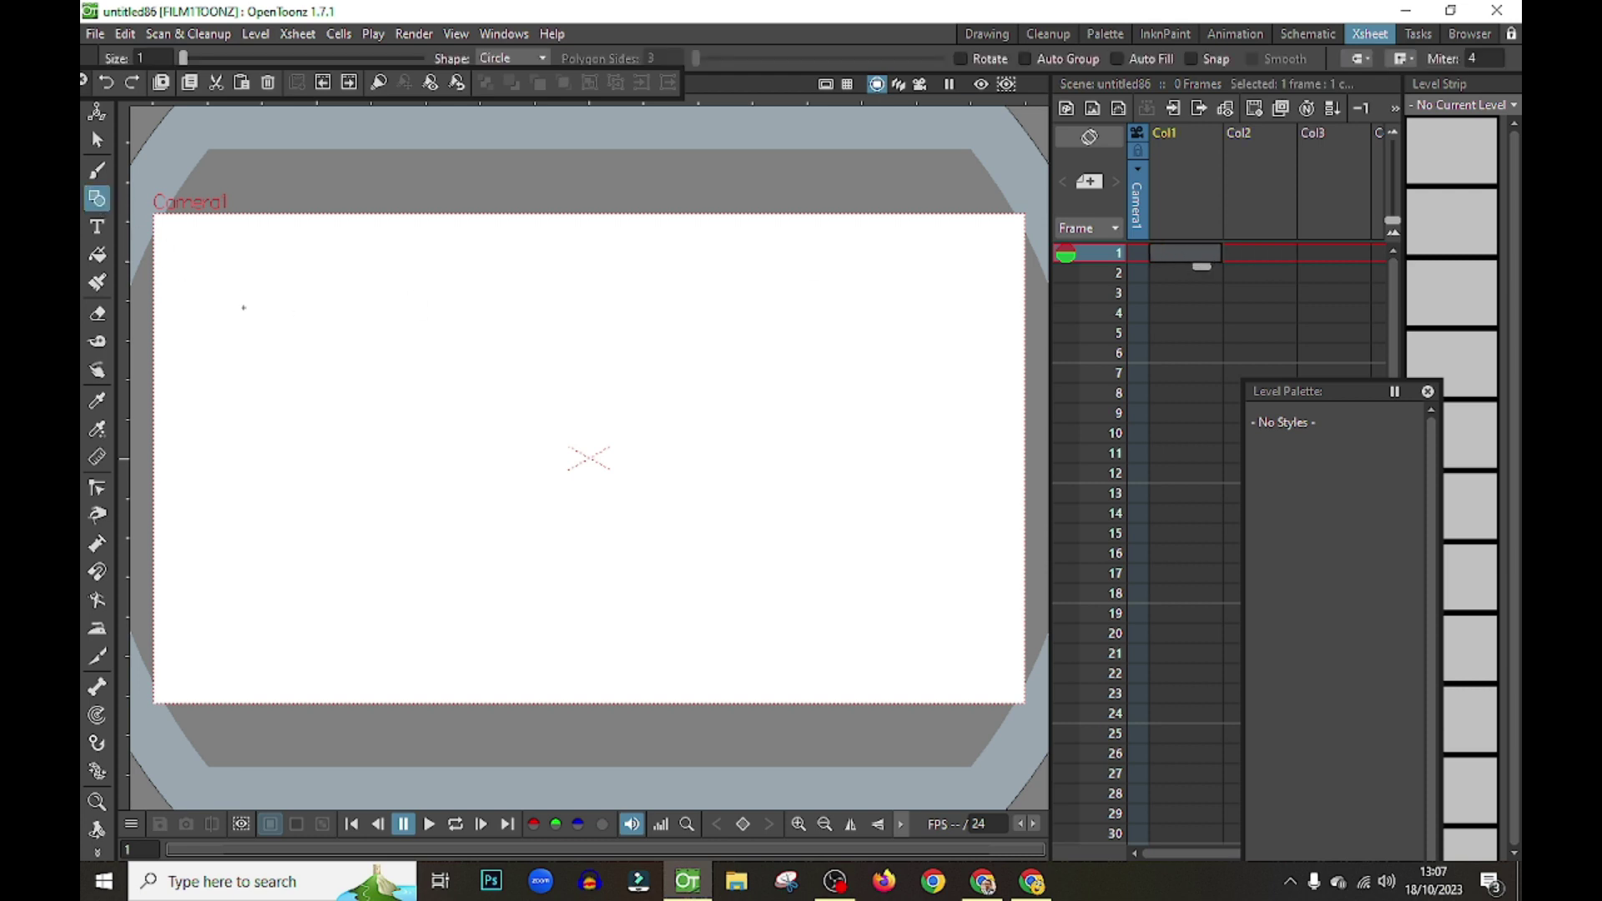
{"action": "mouse_move", "coordinate": [305, 339]}
{"action": "left_mouse_down"}
{"action": "mouse_move", "coordinate": [373, 442]}
{"action": "mouse_move", "coordinate": [361, 424]}
{"action": "left_mouse_up"}
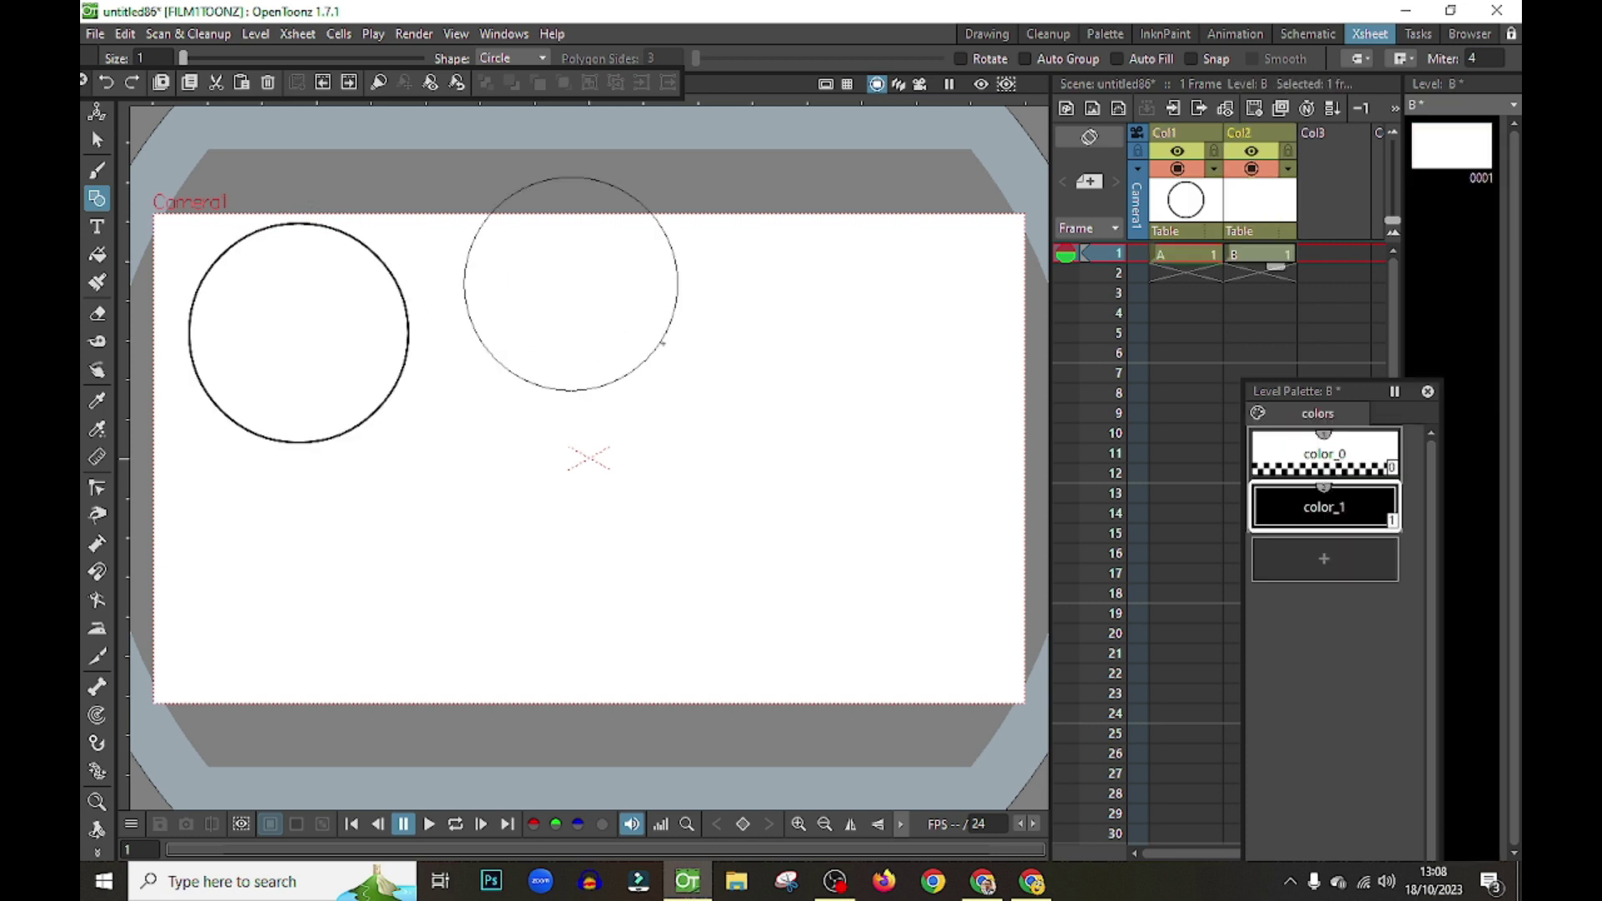
{"action": "key", "text": "s"}
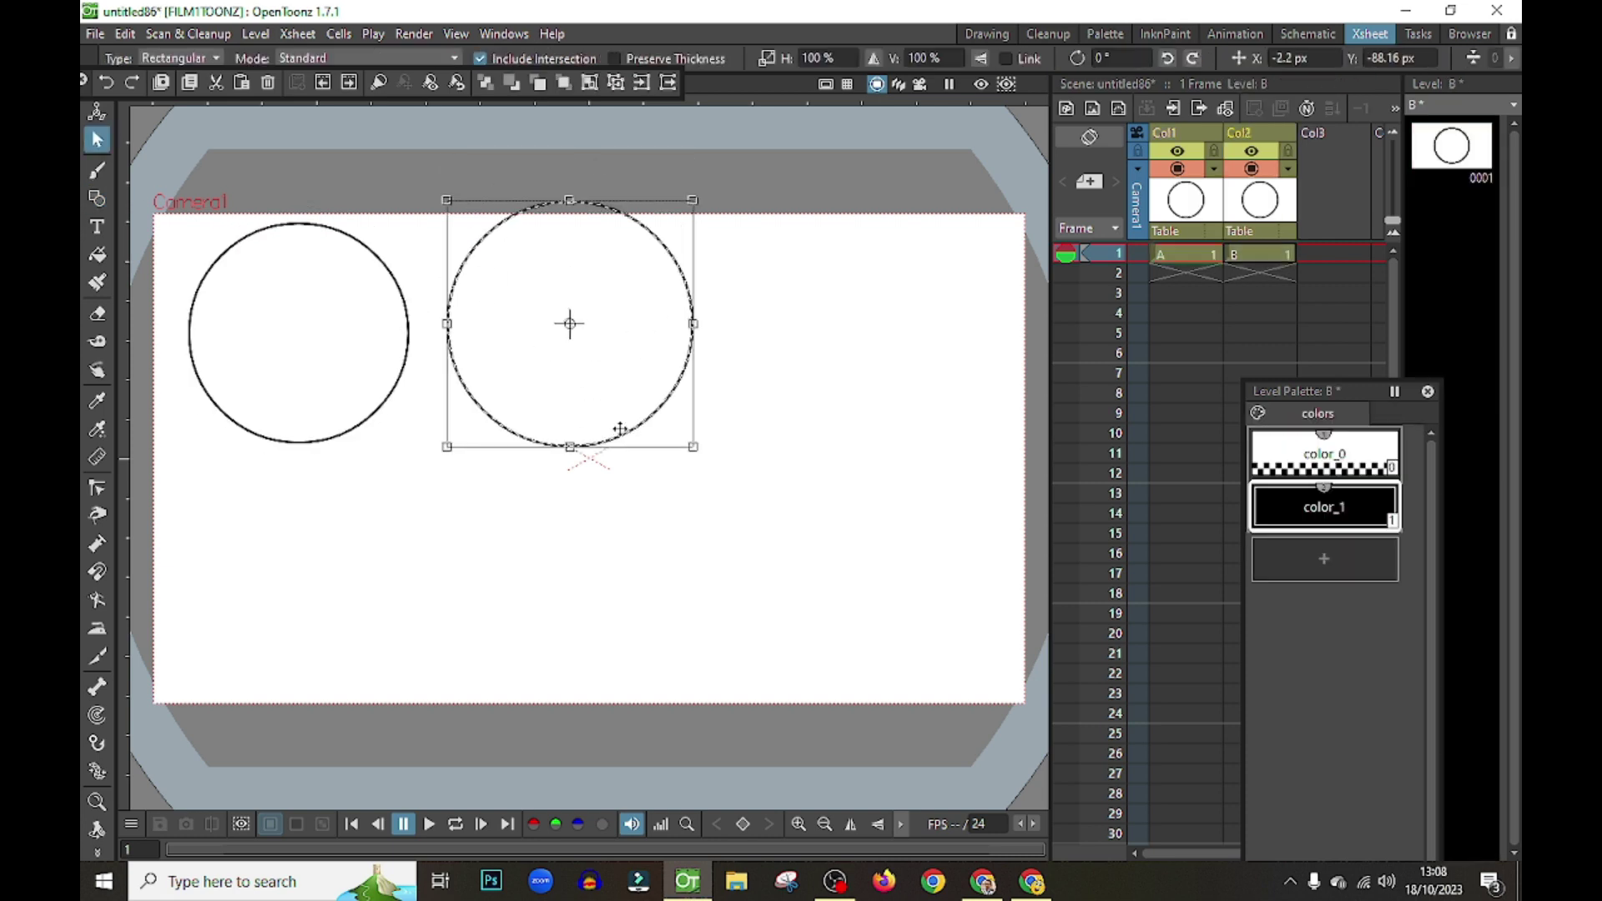
{"action": "left_click_drag", "start_coordinate": [573, 400], "coordinate": [573, 447]}
- Add a new red style, color_2, to each level's palette and fill both circles with it
{"action": "left_click", "coordinate": [1325, 559]}
{"action": "double_click", "coordinate": [1325, 560]}
{"action": "left_click", "coordinate": [96, 255]}
{"action": "left_click", "coordinate": [534, 351]}
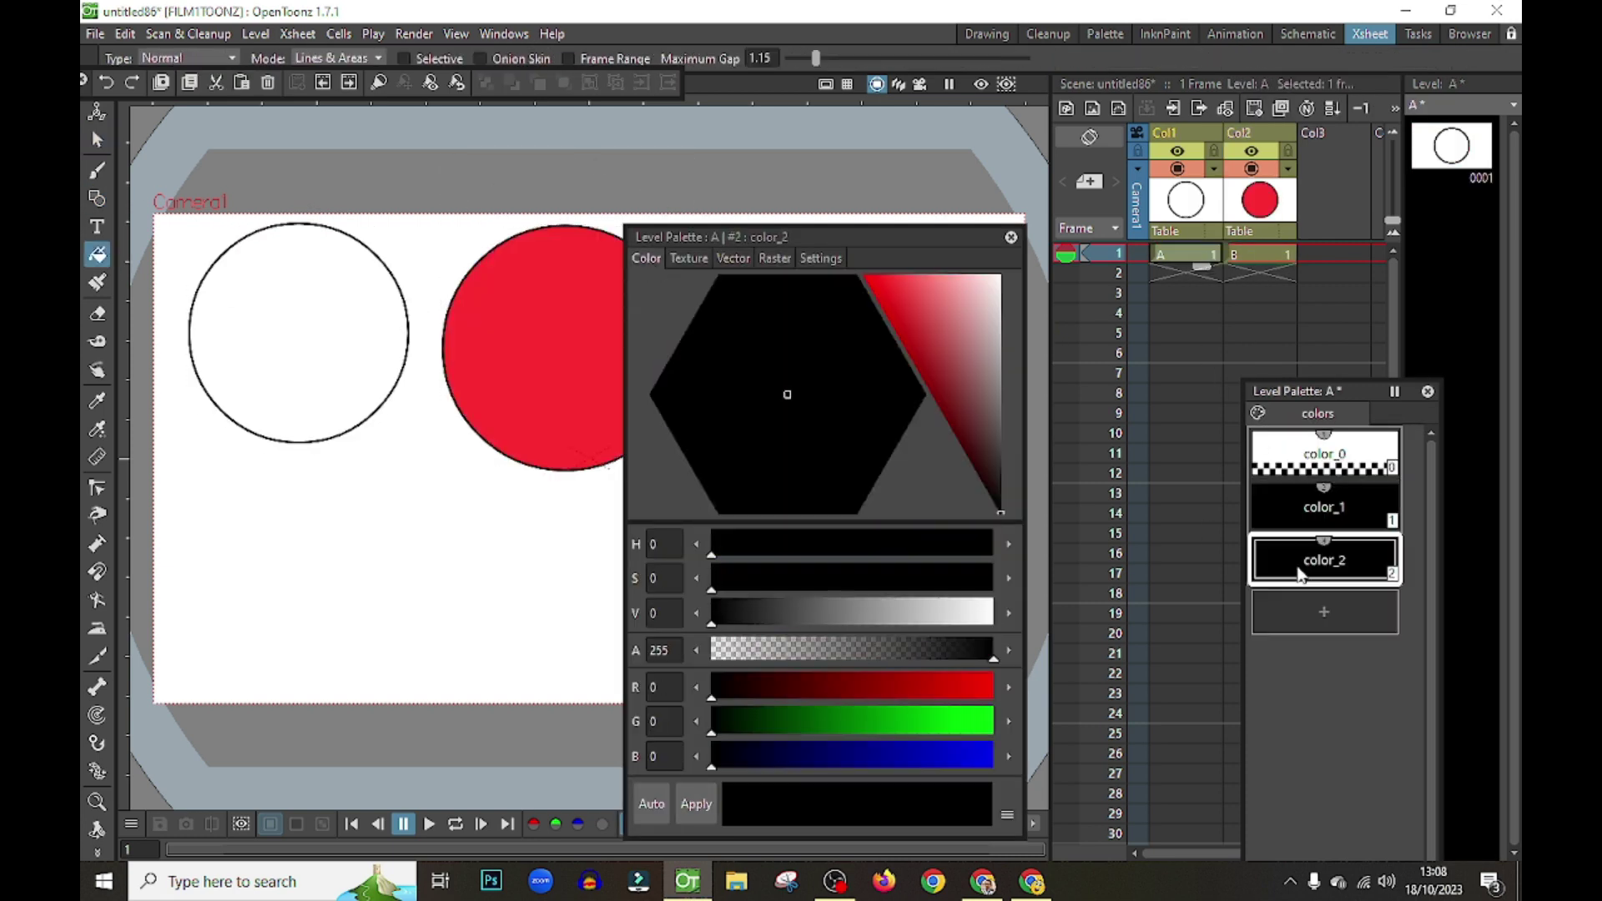
{"action": "left_click", "coordinate": [1185, 254]}
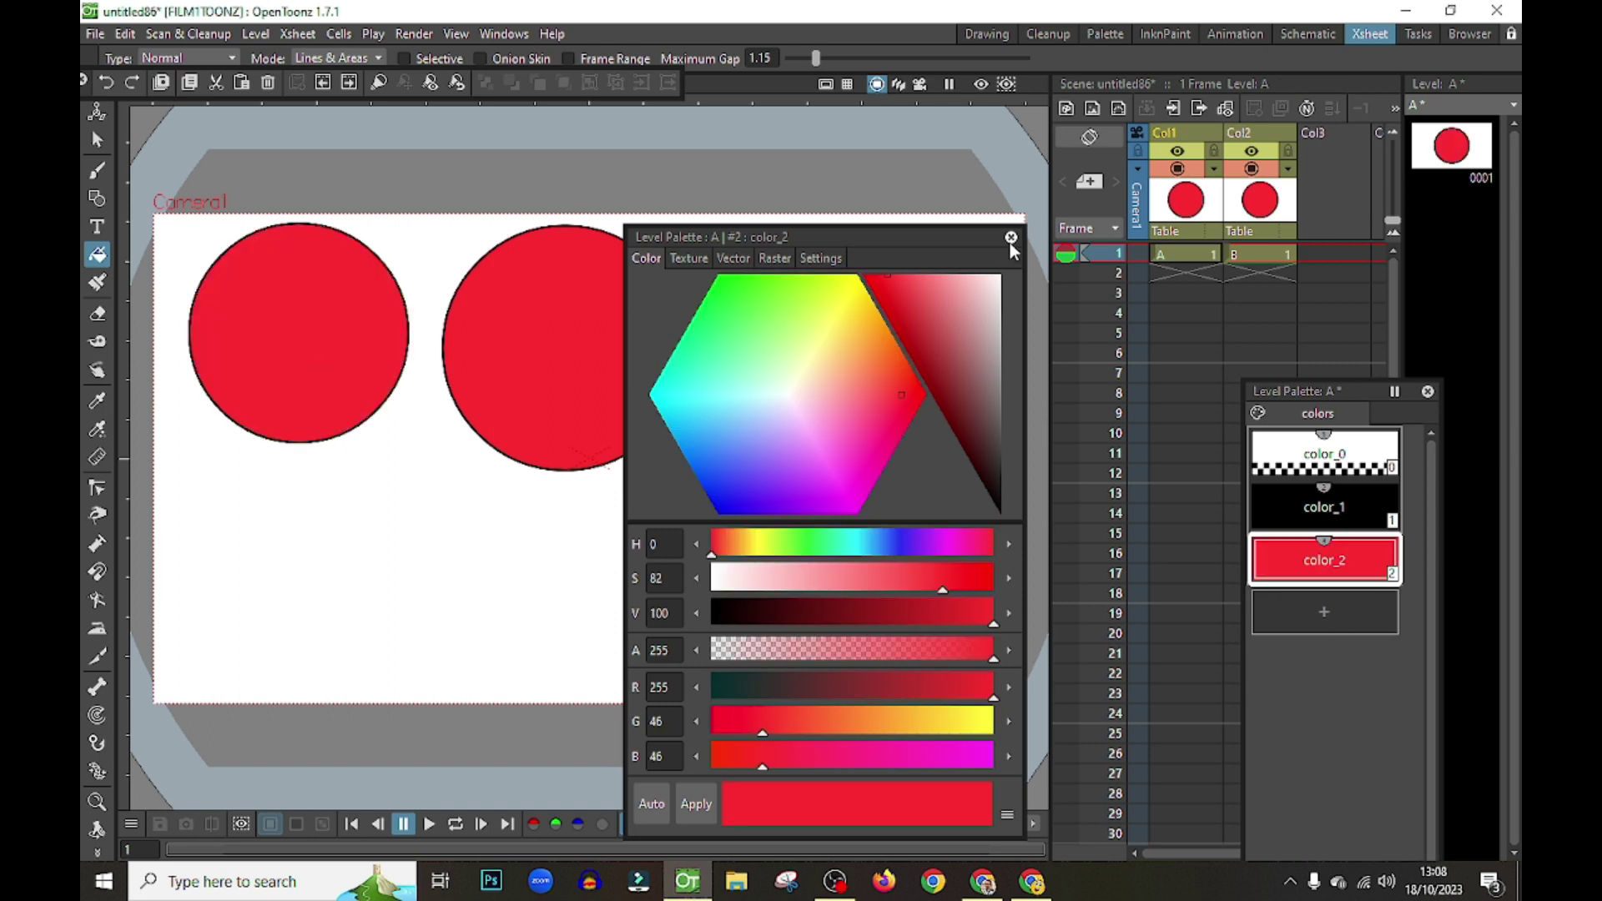
{"action": "left_click", "coordinate": [1010, 238]}
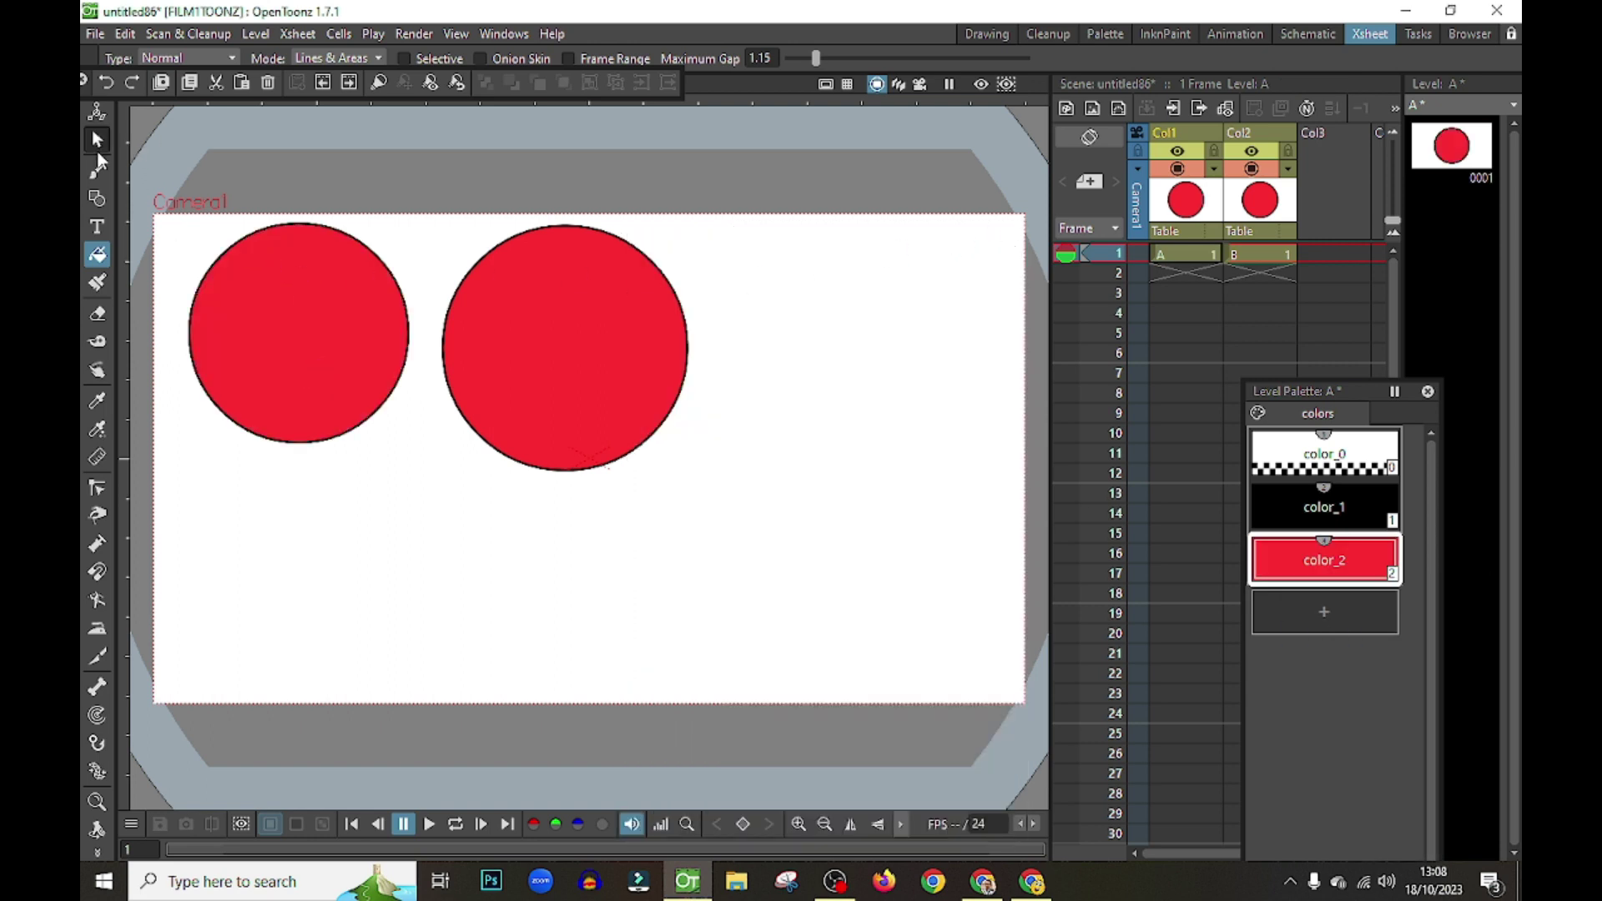
- Enlarge the circle in Col1 to about 107% and move it so that it partly overlaps the Col2 circle
{"action": "left_click", "coordinate": [98, 148]}
{"action": "left_click", "coordinate": [251, 240]}
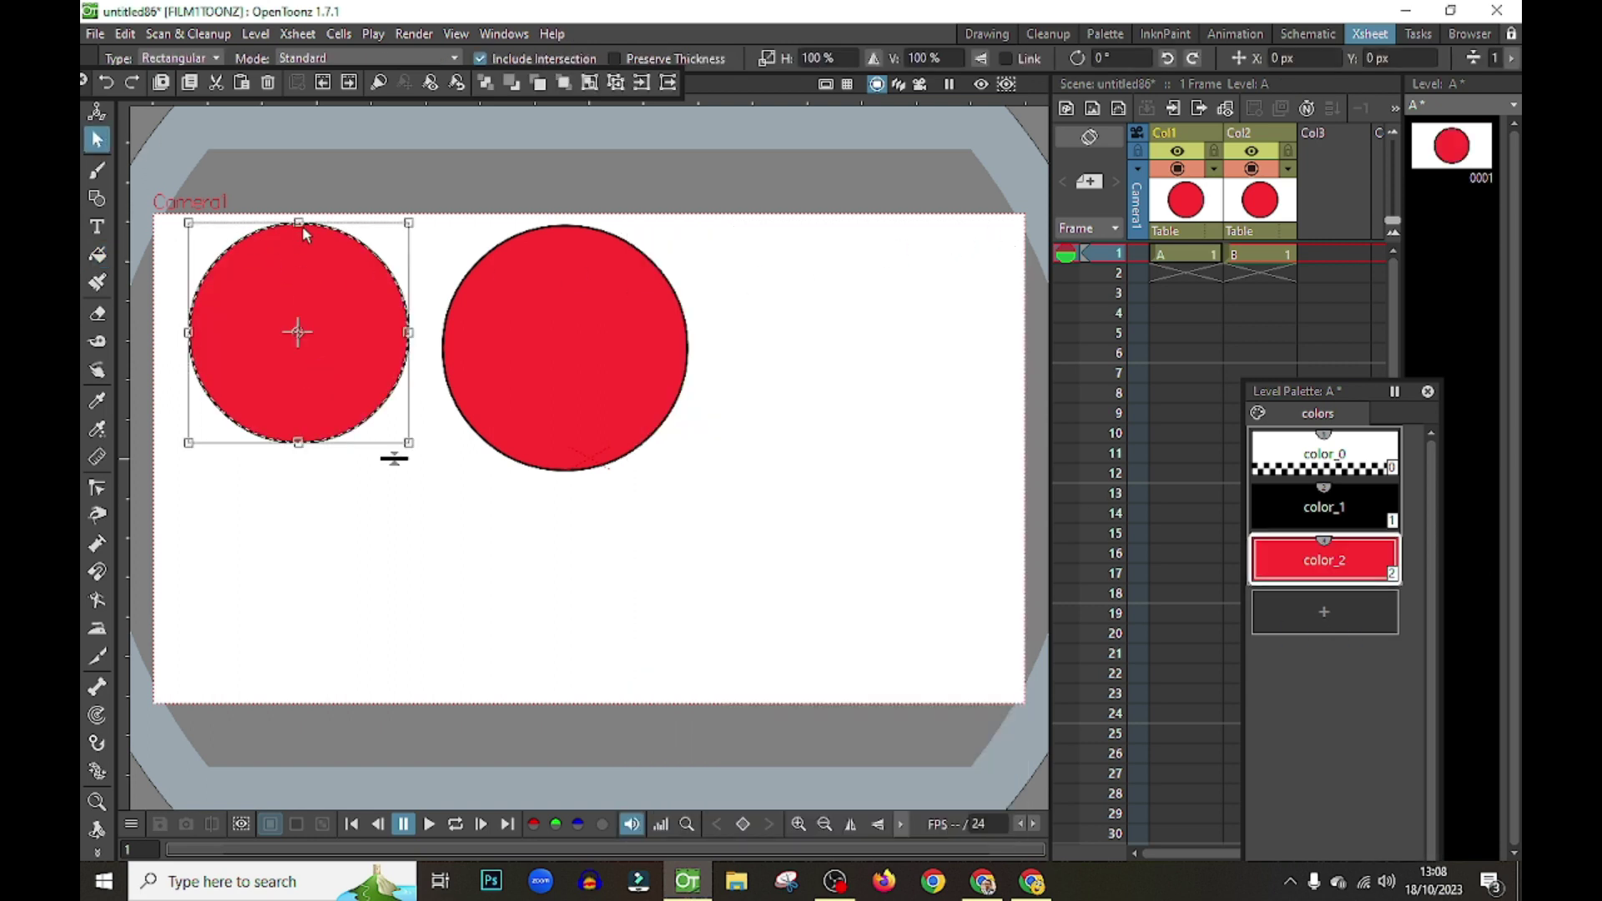
{"action": "left_click_drag", "start_coordinate": [409, 333], "coordinate": [431, 340]}
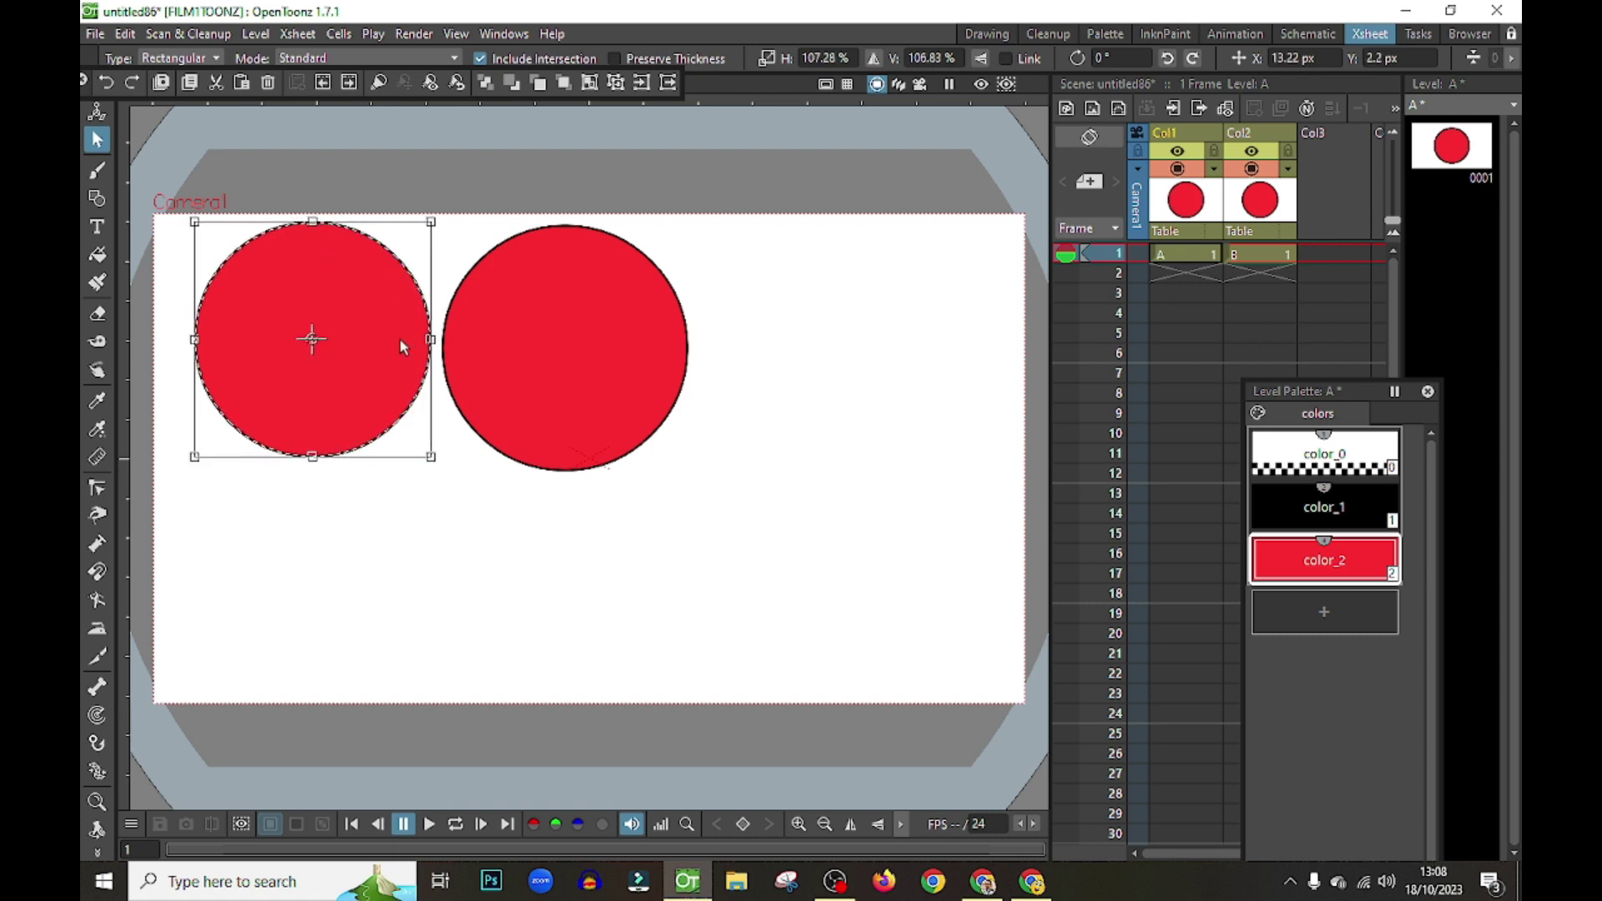
{"action": "left_click_drag", "start_coordinate": [358, 238], "coordinate": [482, 254]}
{"action": "left_click", "coordinate": [801, 332]}
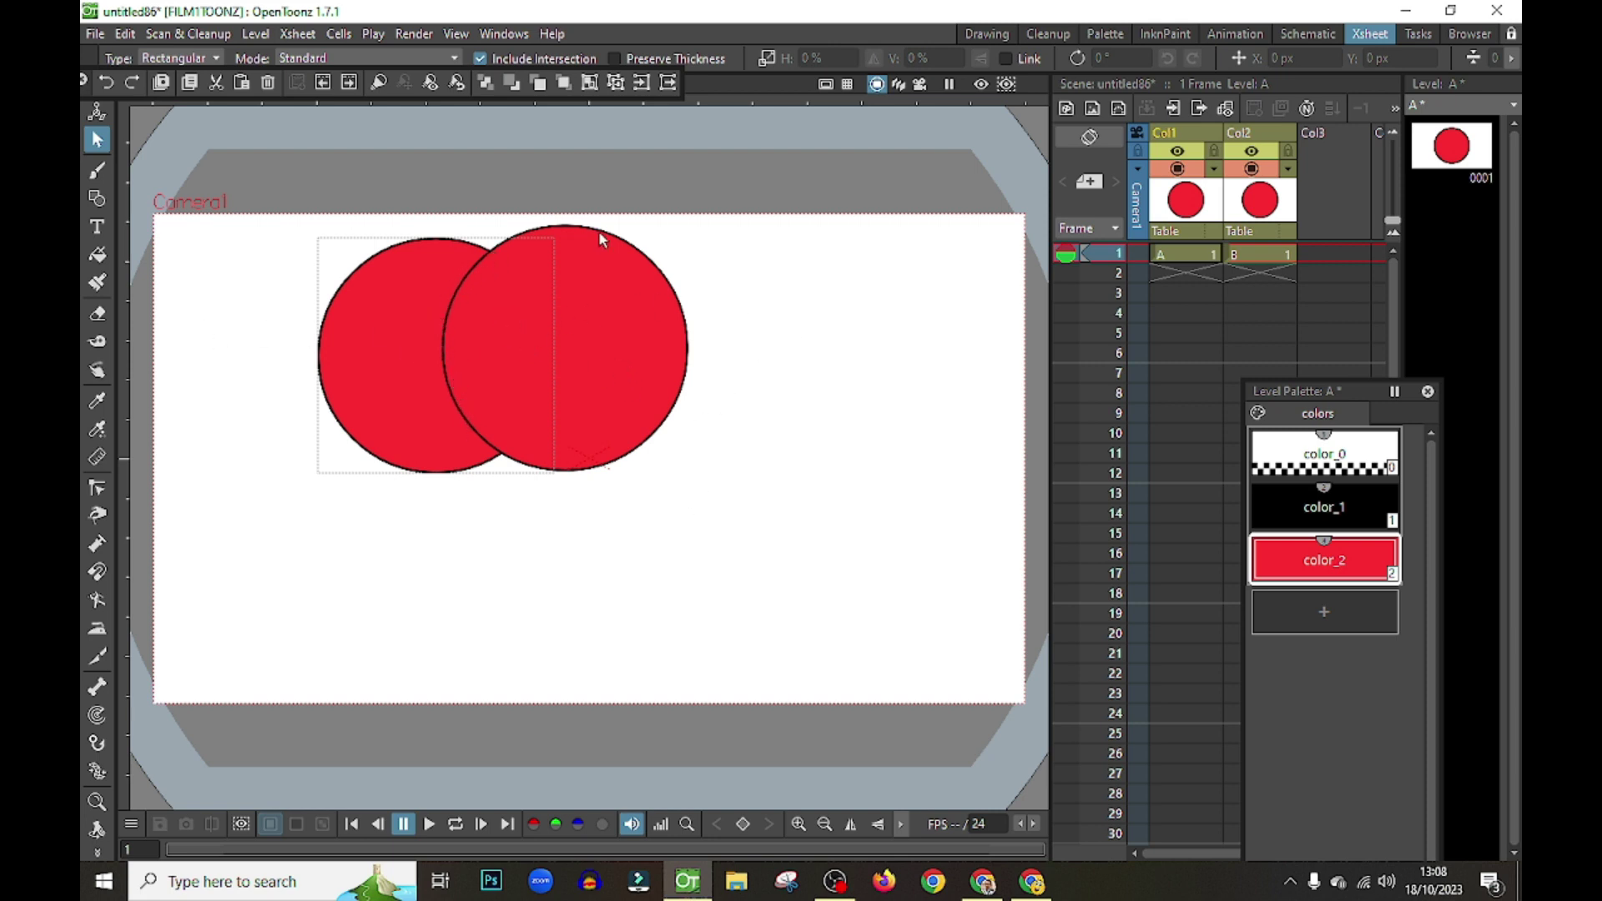
- Swap the two Xsheet columns so that level A sits in Col2, in front of level B
{"action": "left_click", "coordinate": [1177, 140]}
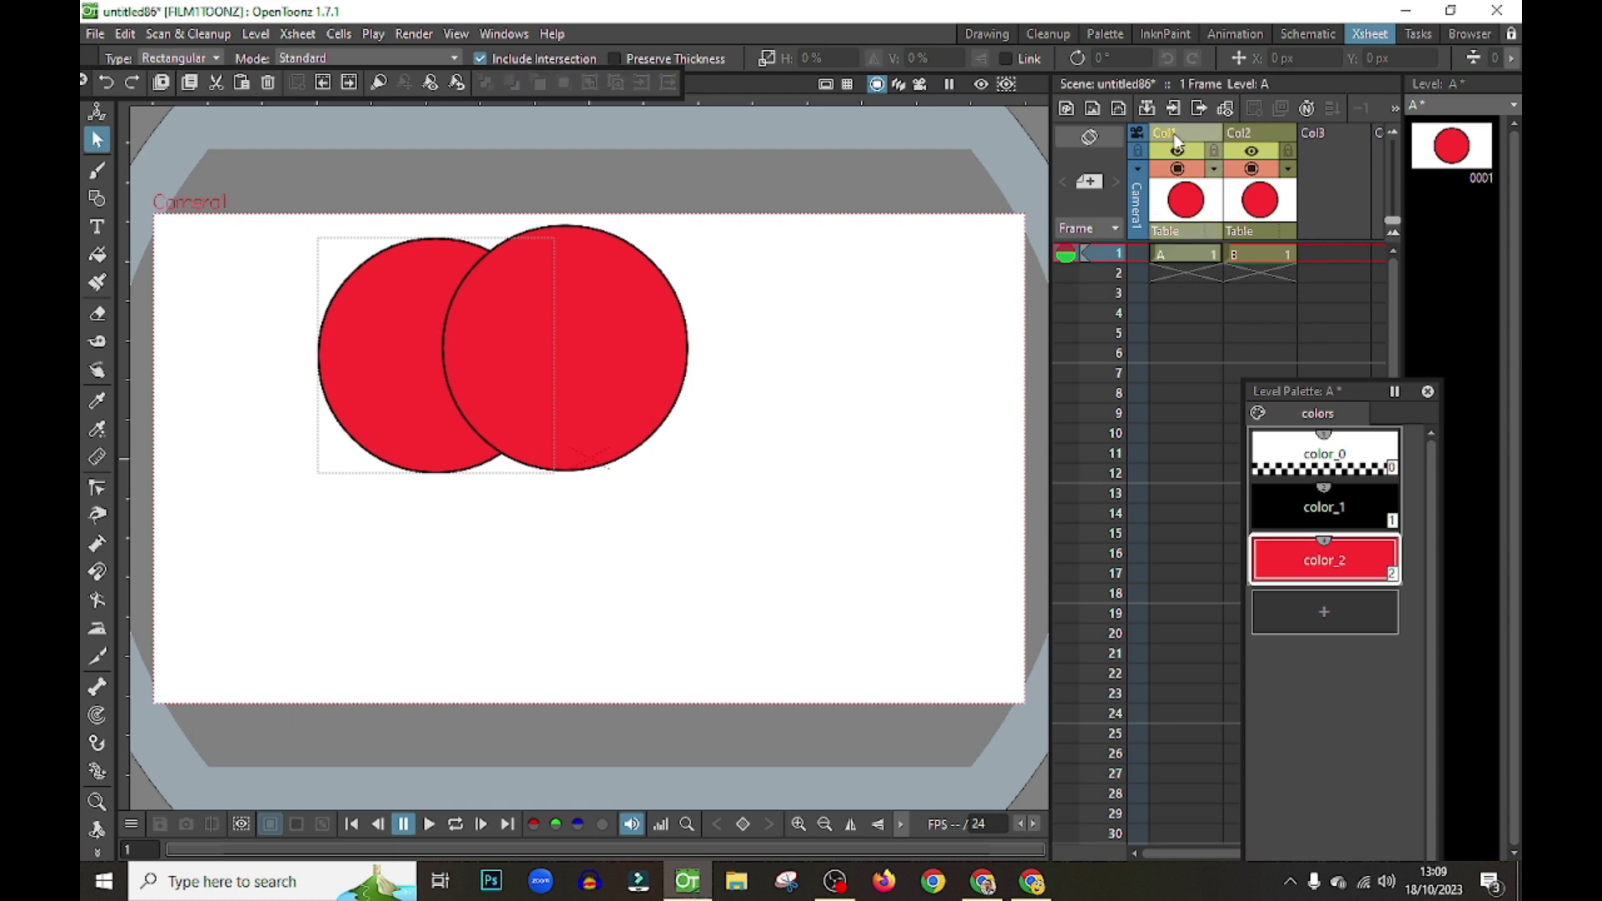
{"action": "left_click_drag", "start_coordinate": [1250, 130], "coordinate": [1316, 130]}
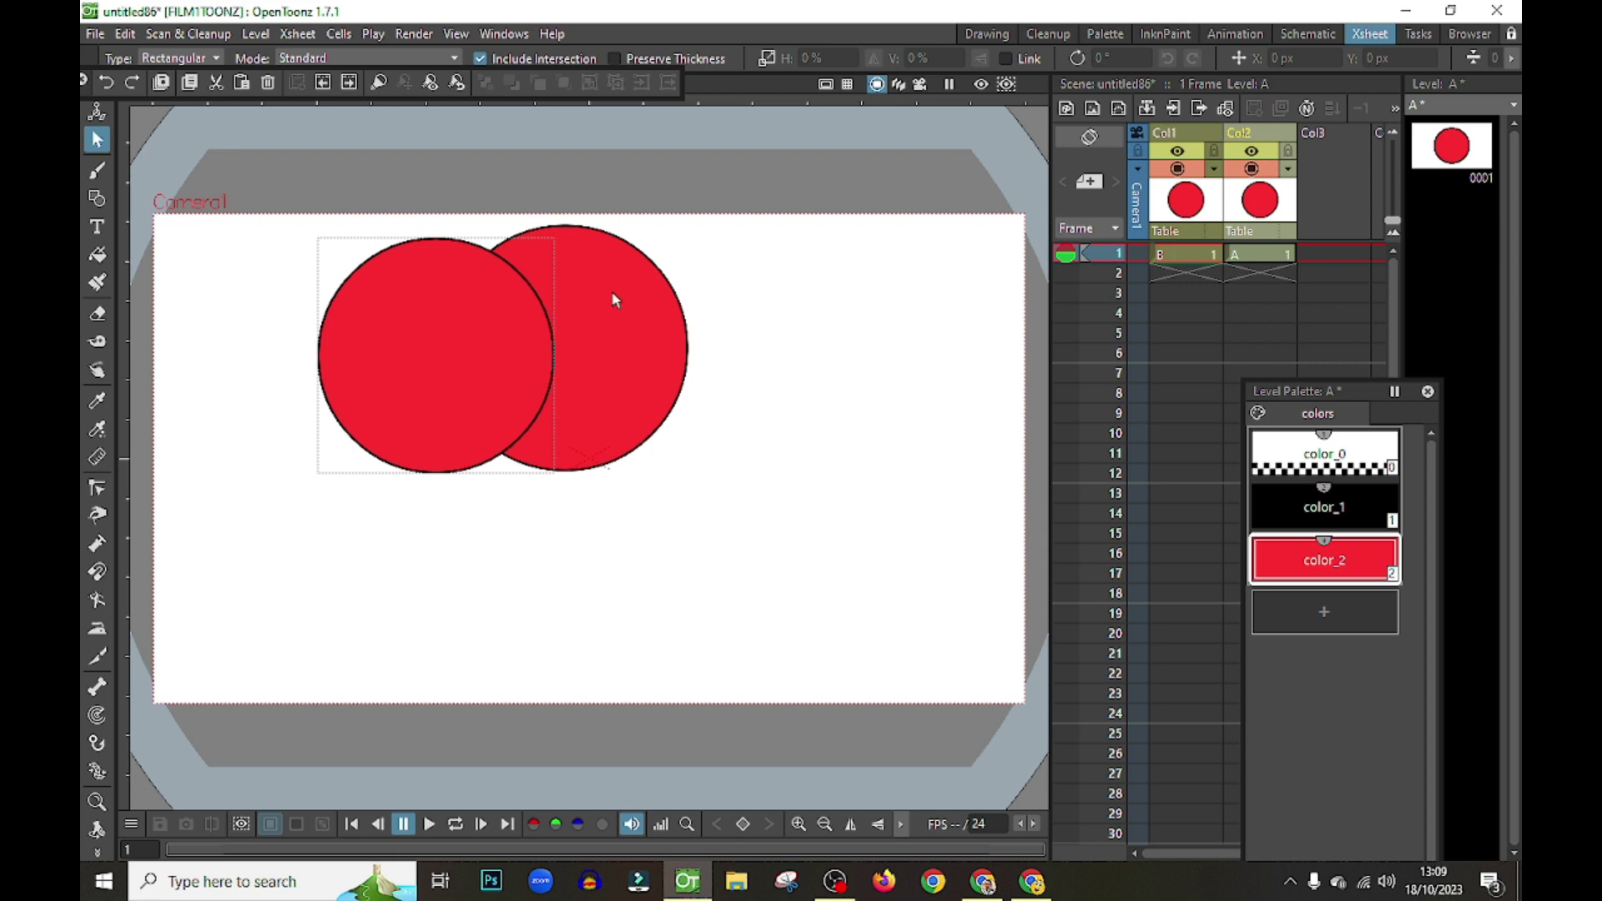
{"action": "left_click", "coordinate": [1261, 253]}
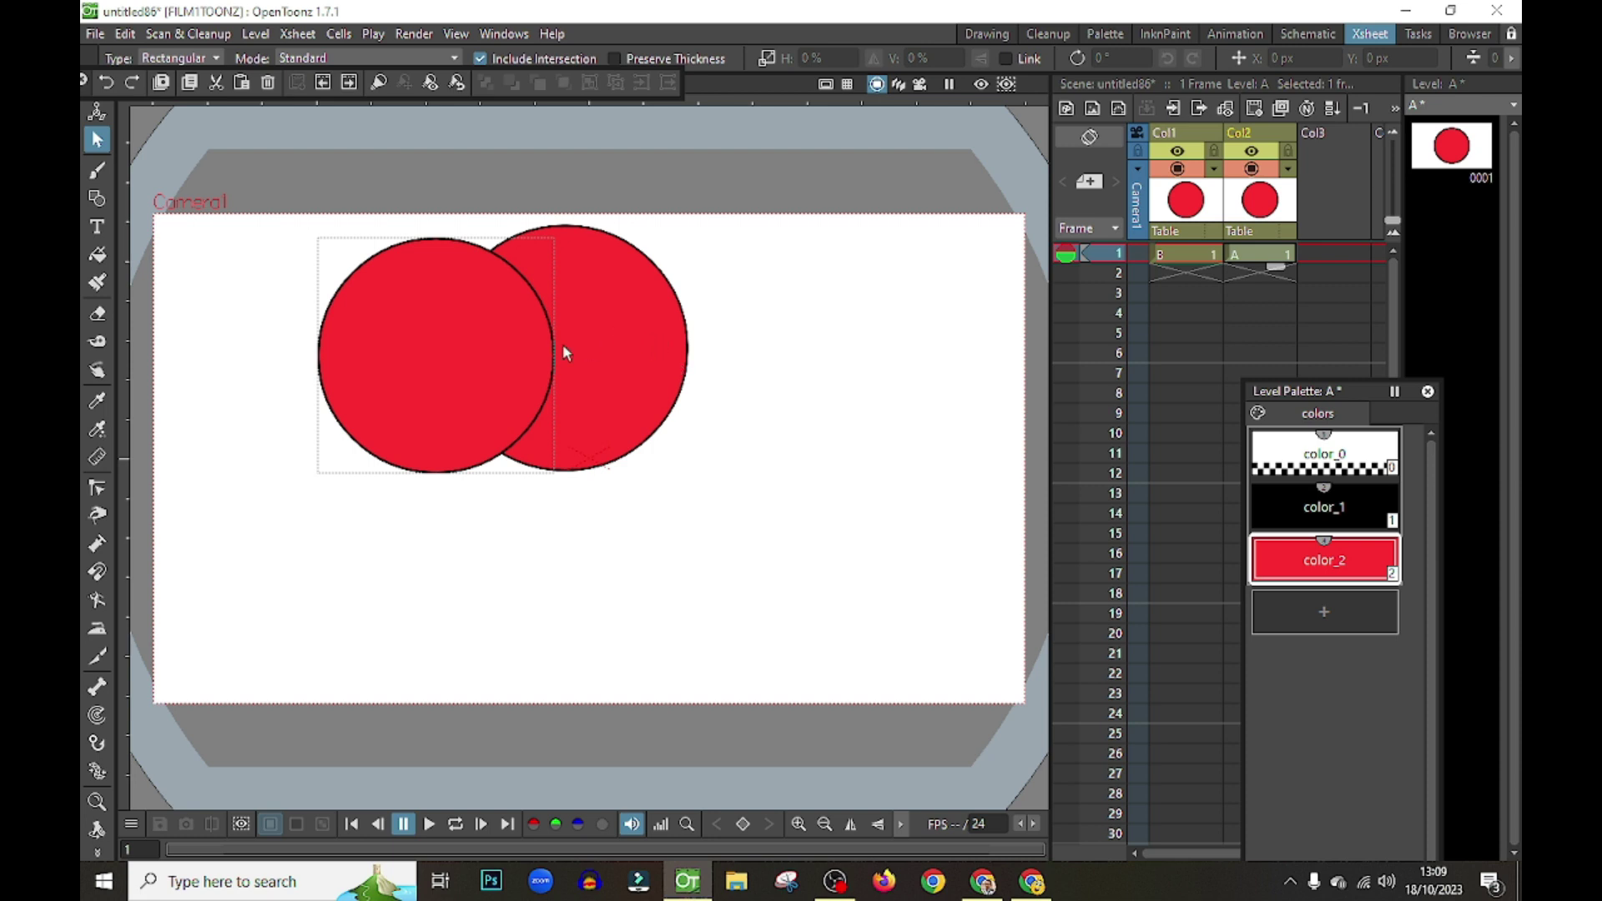
{"action": "scroll", "coordinate": [504, 323], "scroll_direction": "up", "scroll_amount": 4}
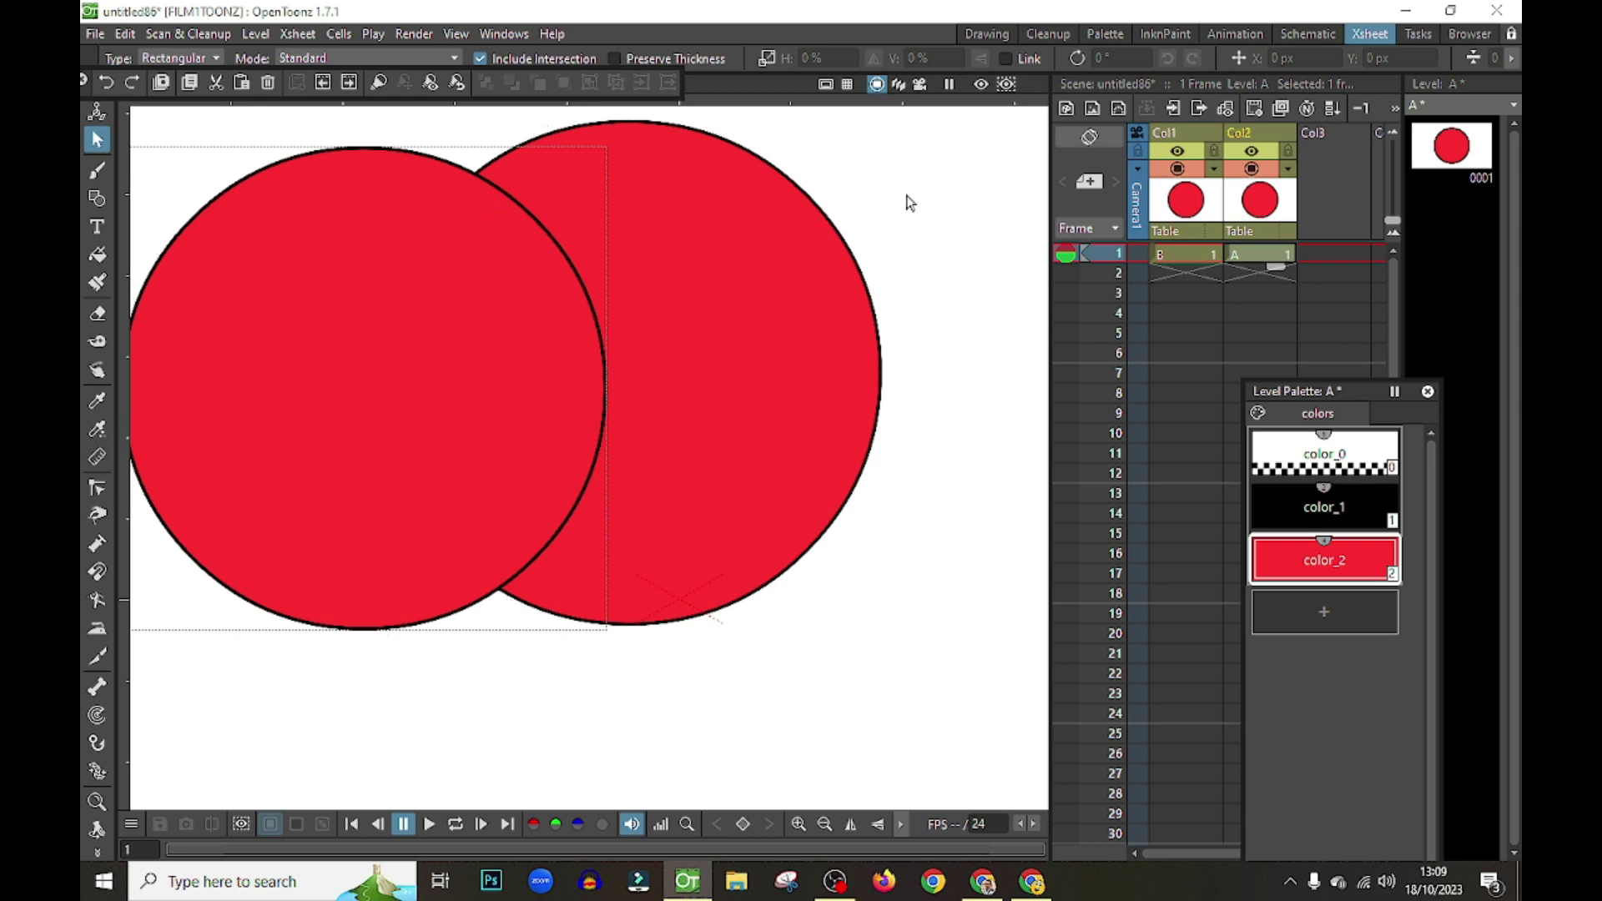
- Save the scene as AMUBA and open the Schematic window
{"action": "key", "text": "ctrl+s"}
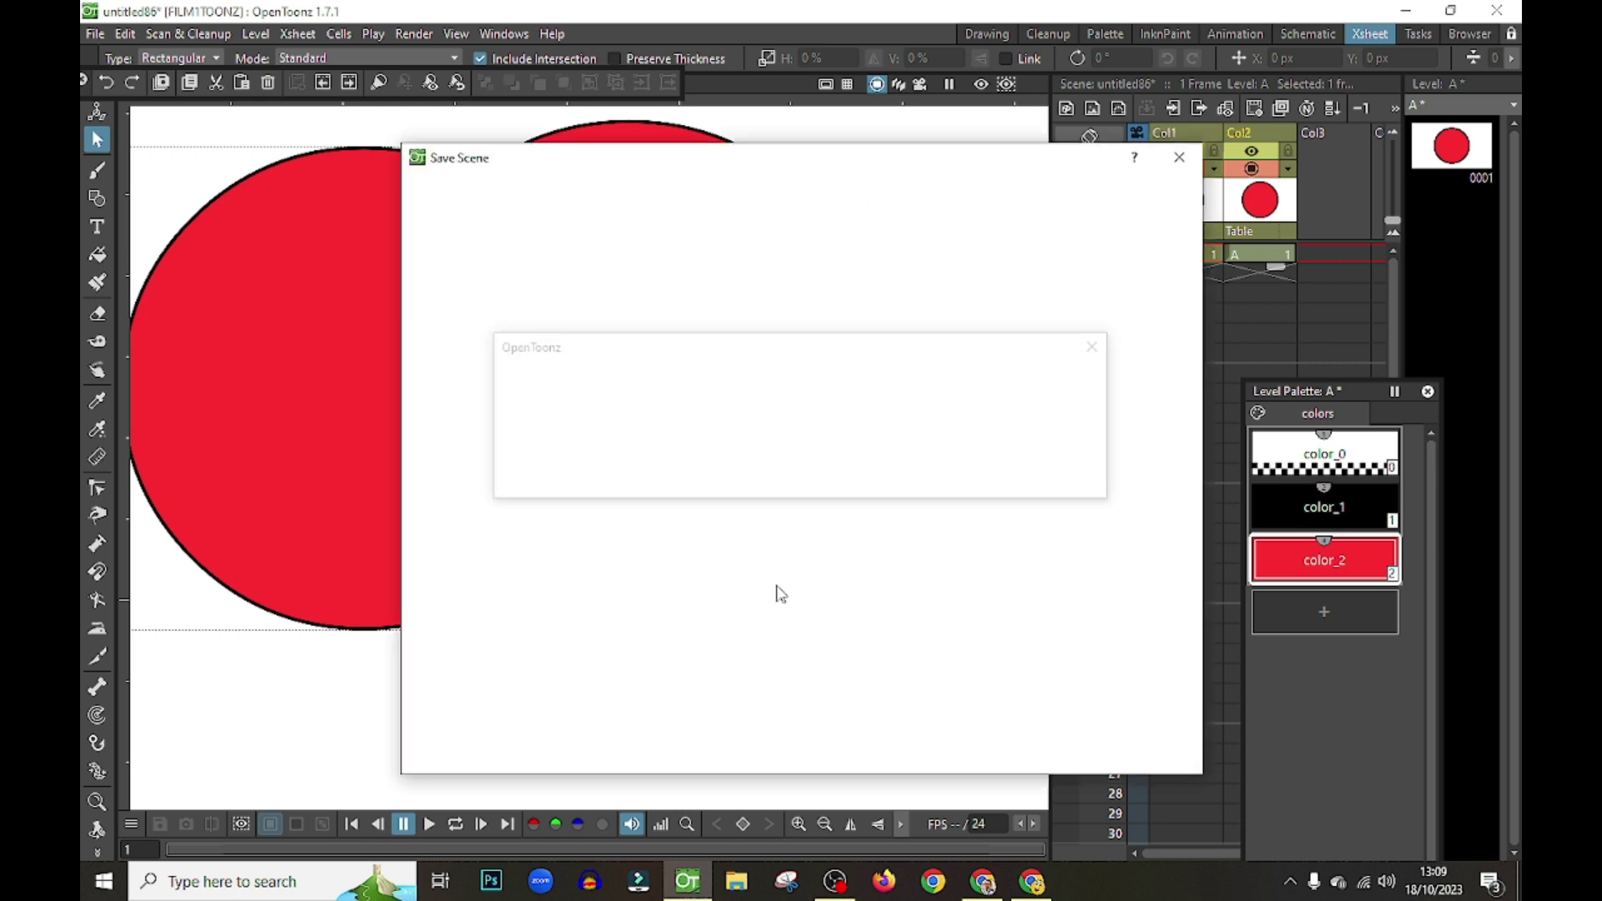
{"action": "key", "text": "Return"}
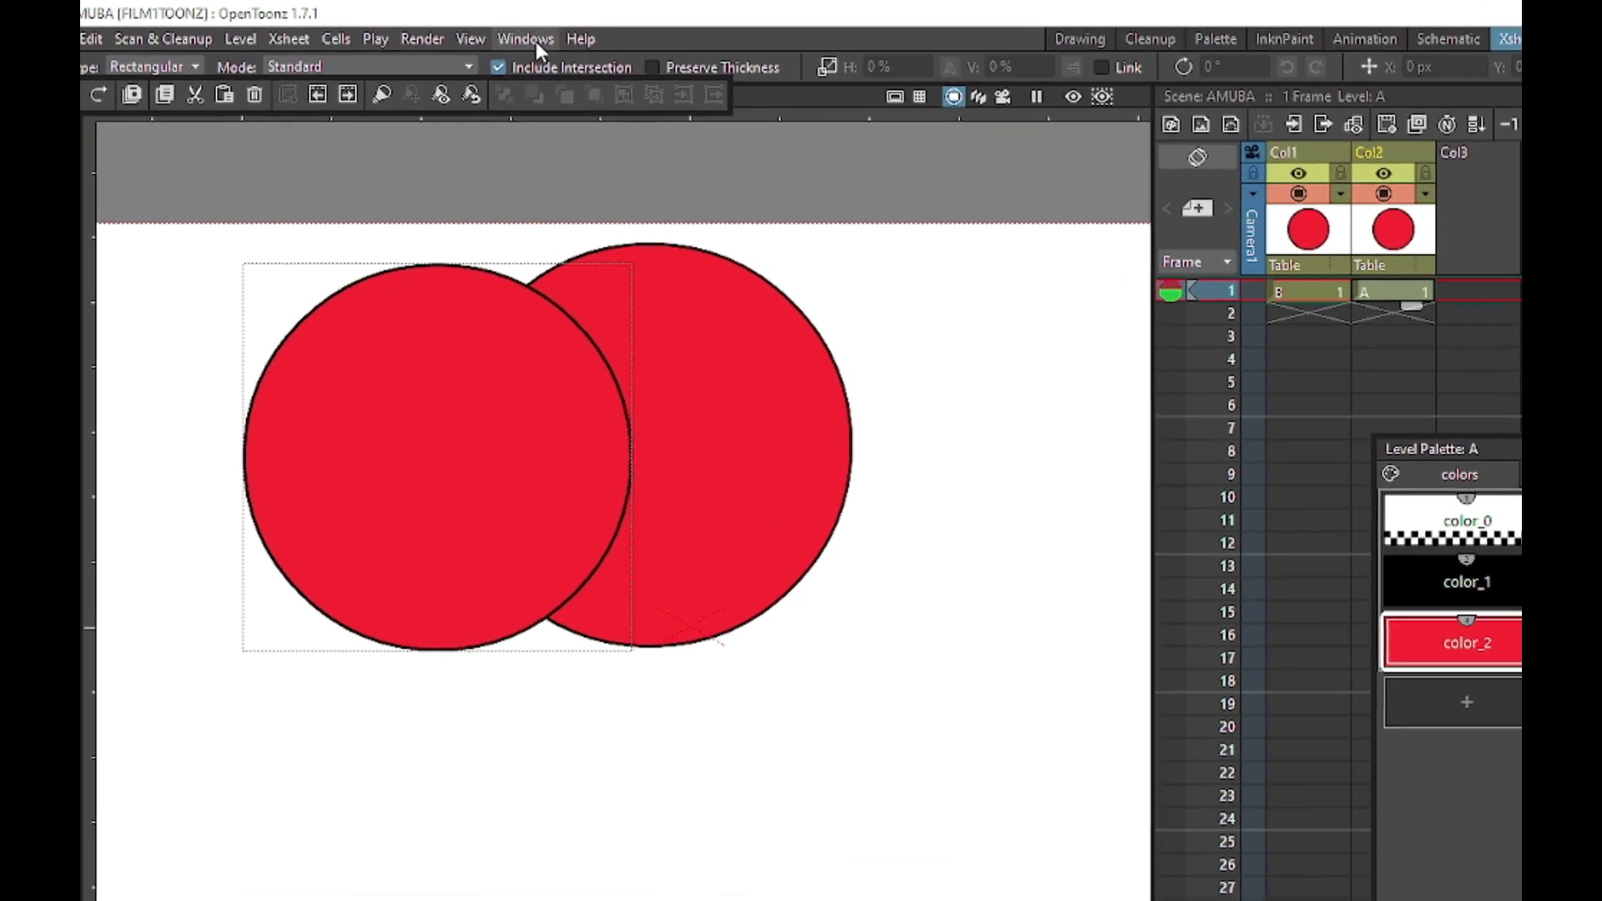
{"action": "left_click", "coordinate": [504, 33]}
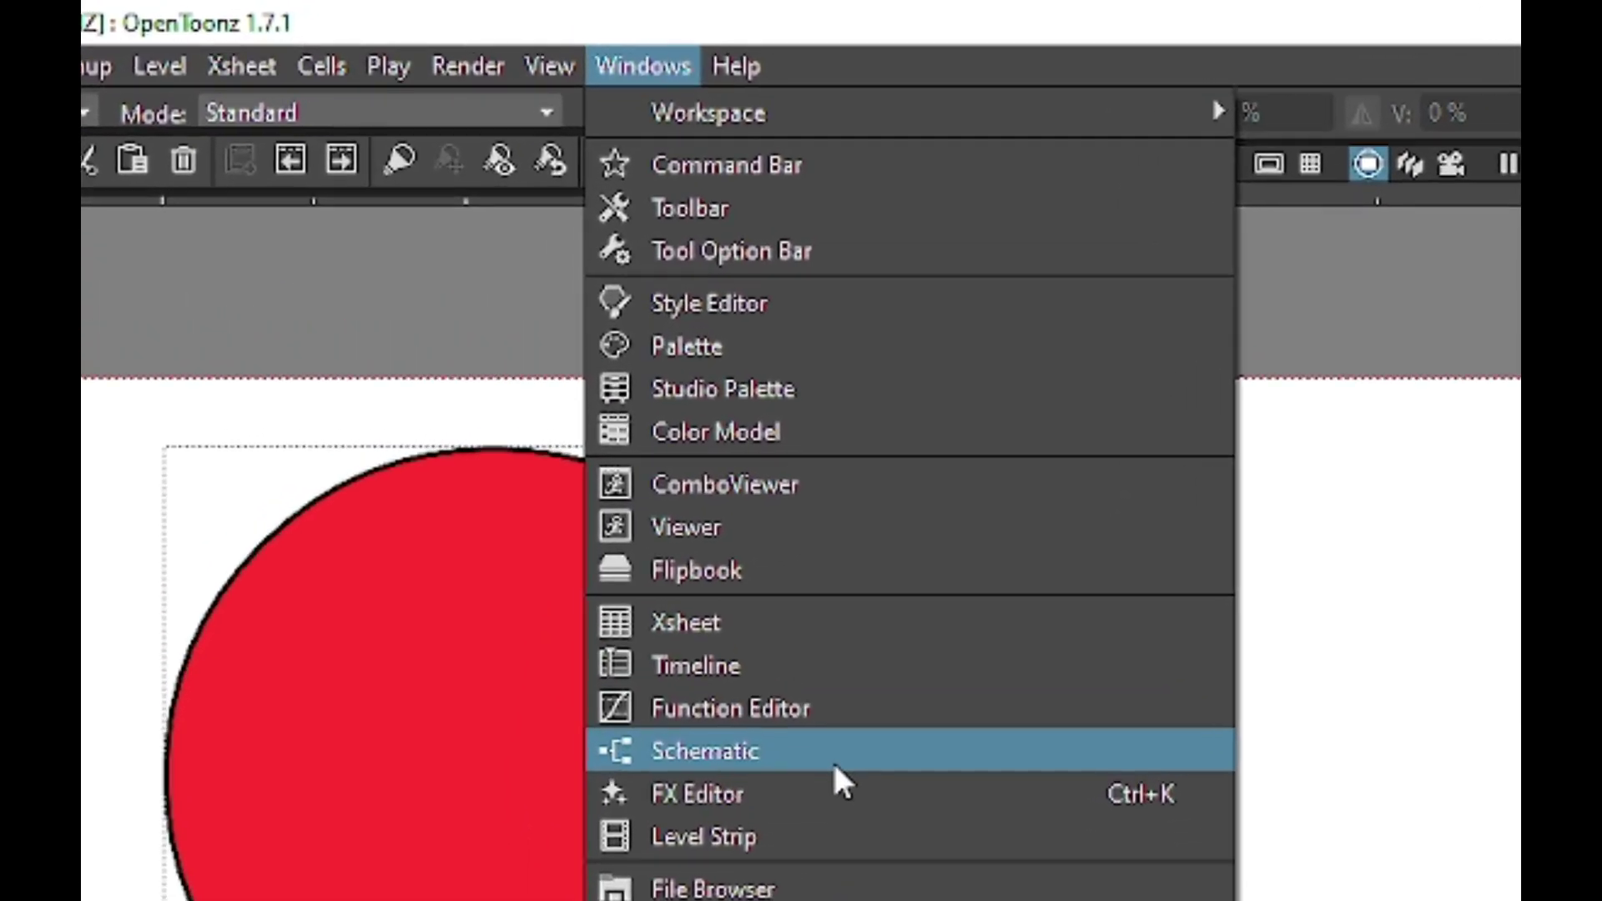
{"action": "left_click", "coordinate": [834, 765]}
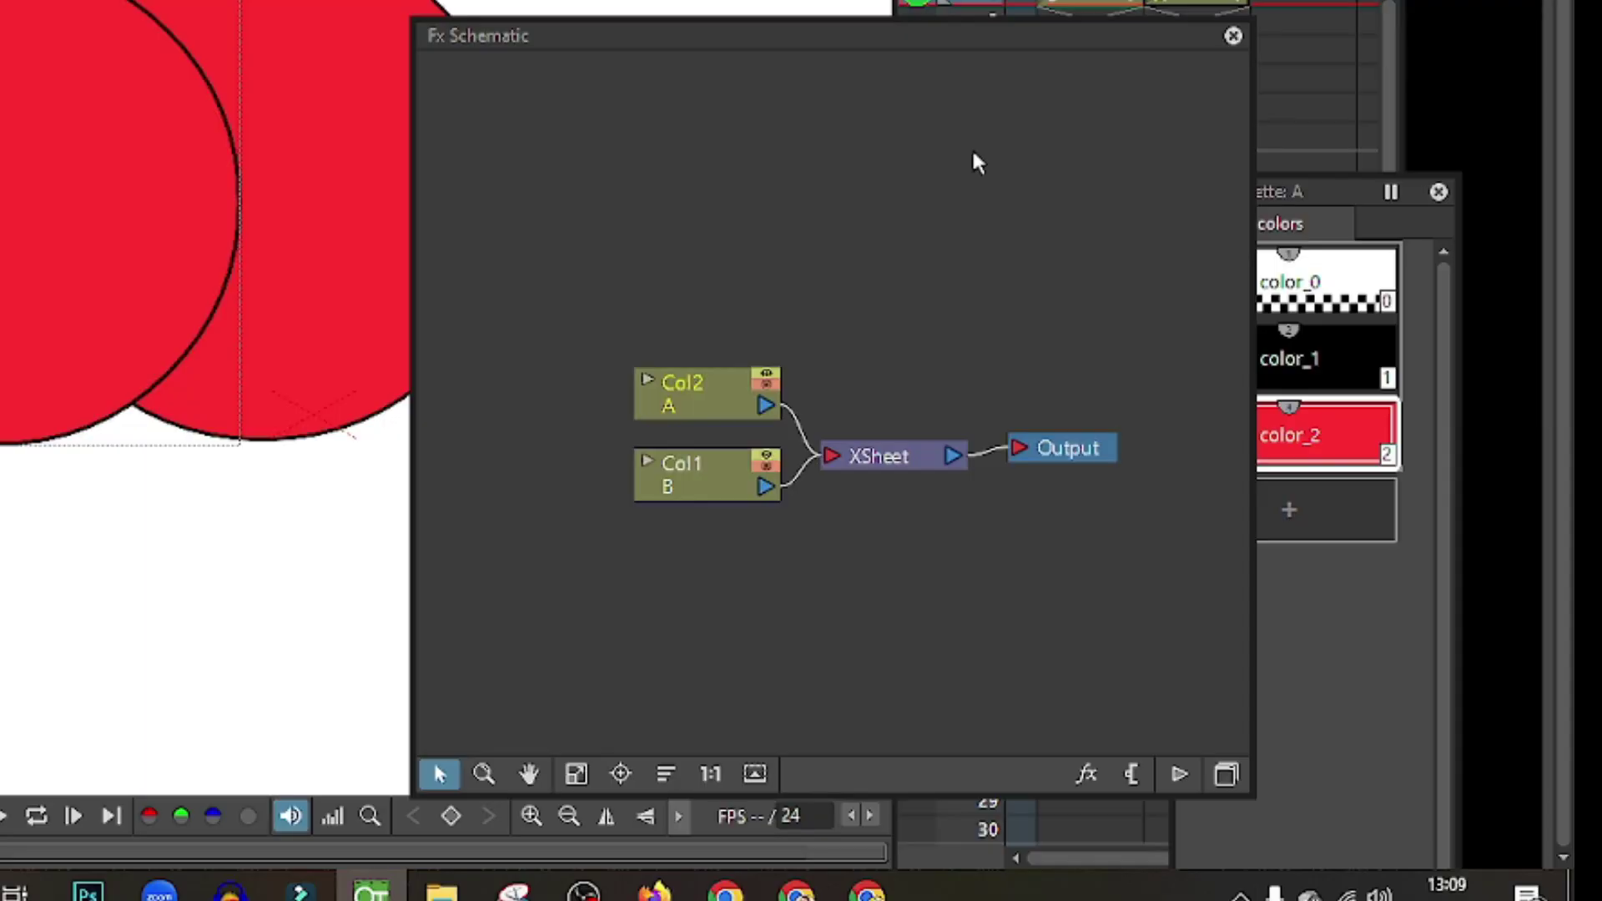
- Spread the Col2 and Col1 nodes apart in the FX Schematic, well clear of the XSheet node, and deselect them
{"action": "left_click_drag", "start_coordinate": [717, 384], "coordinate": [582, 254]}
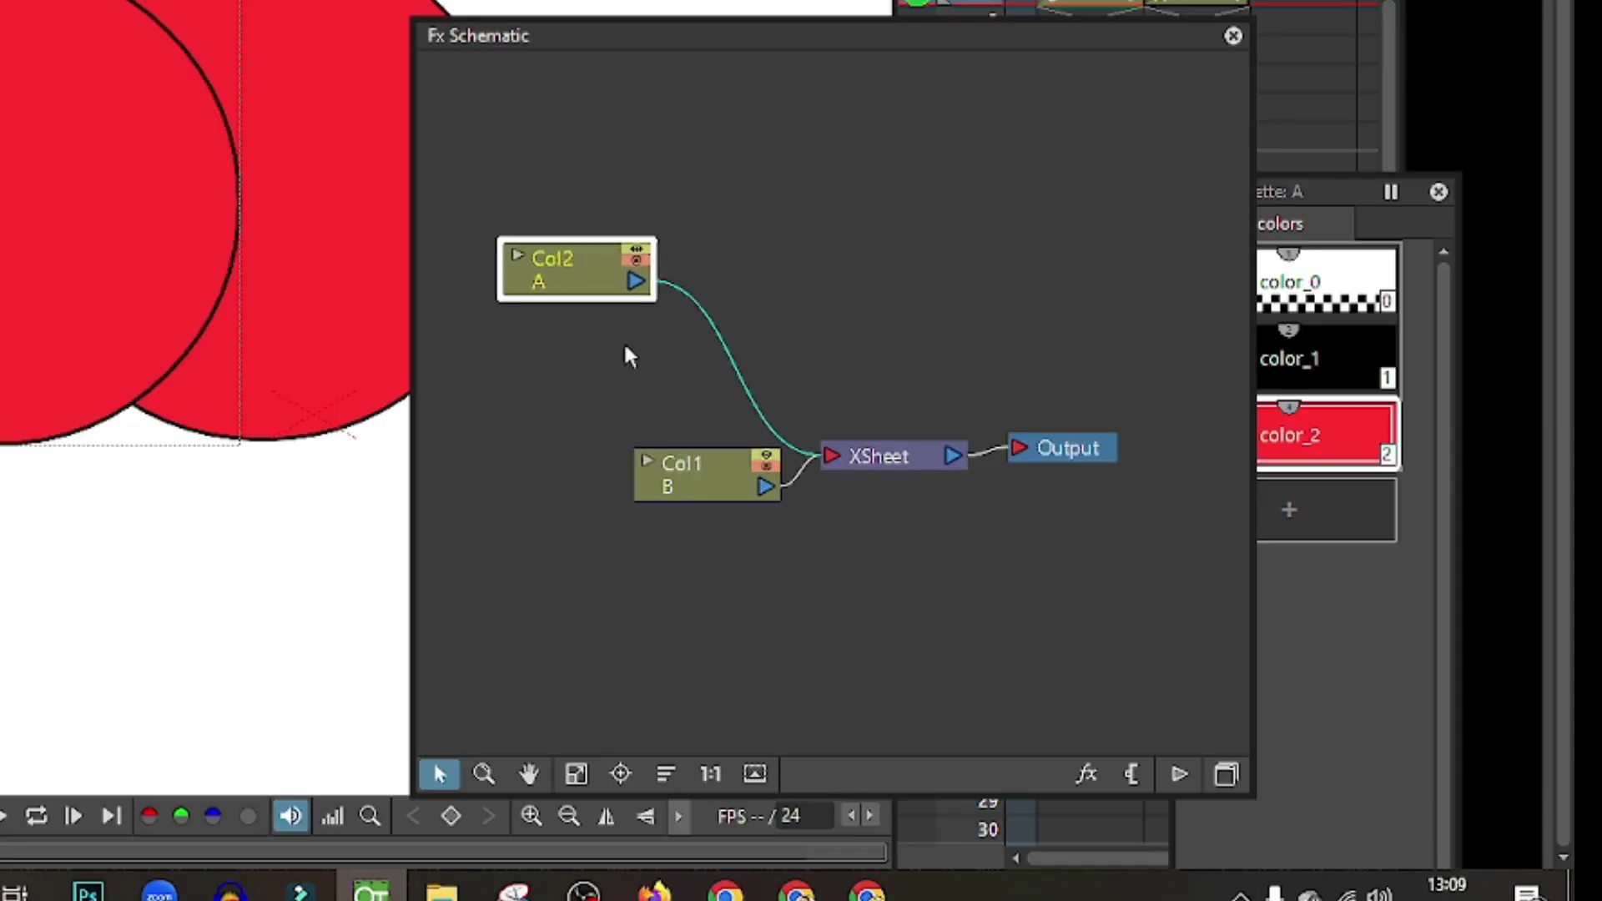
{"action": "left_click_drag", "start_coordinate": [685, 466], "coordinate": [557, 580]}
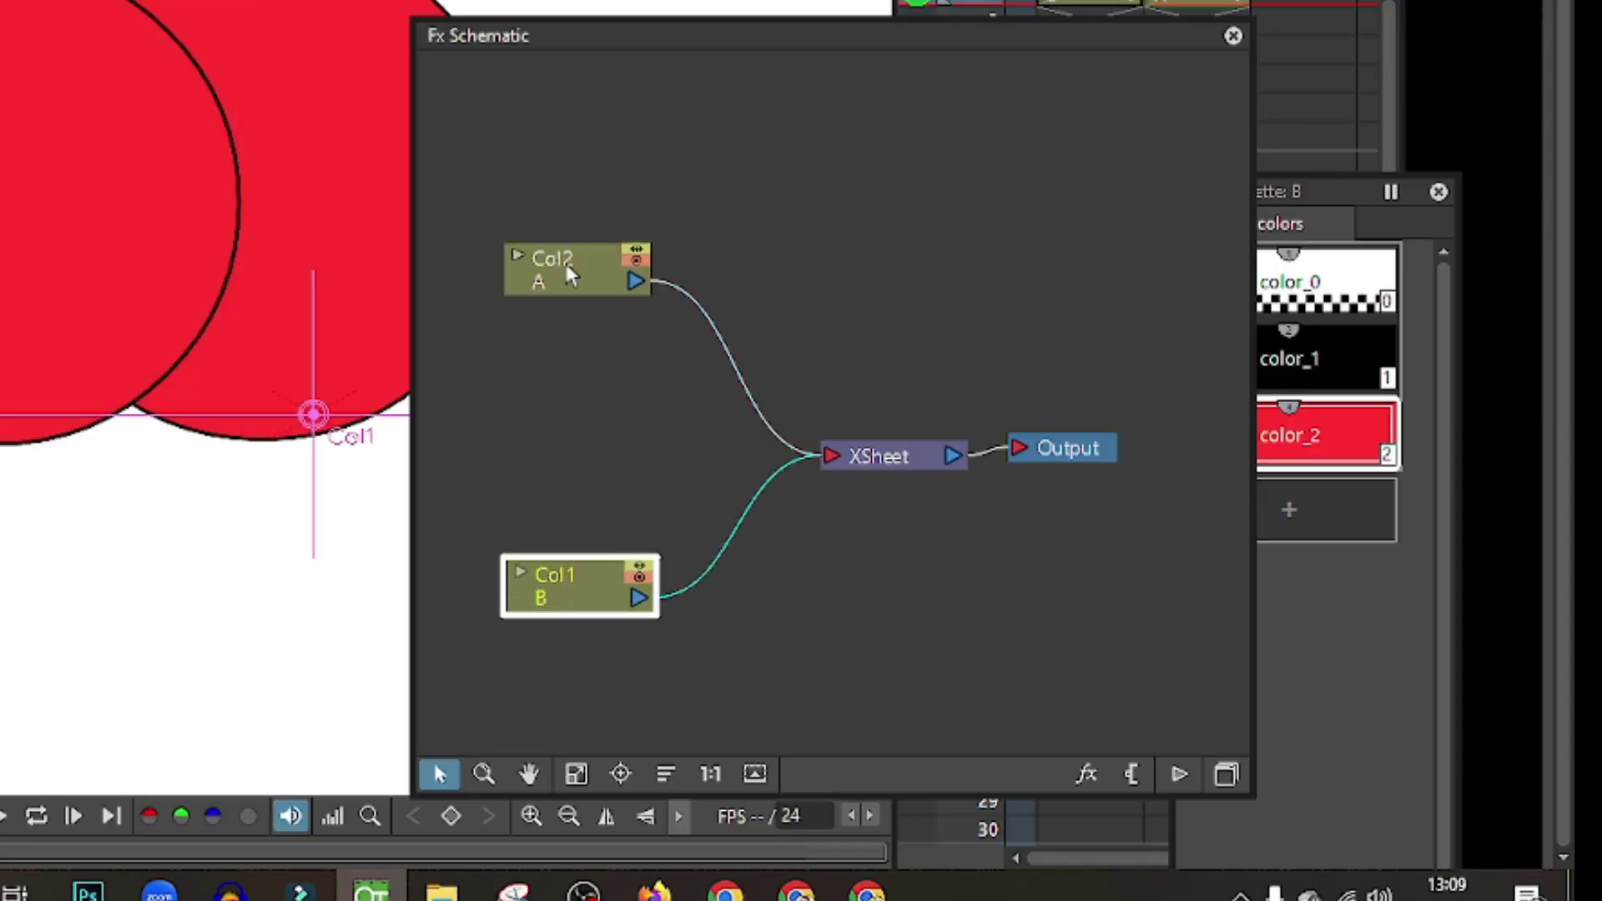
{"action": "left_click_drag", "start_coordinate": [566, 268], "coordinate": [504, 158]}
{"action": "left_click_drag", "start_coordinate": [571, 609], "coordinate": [519, 627]}
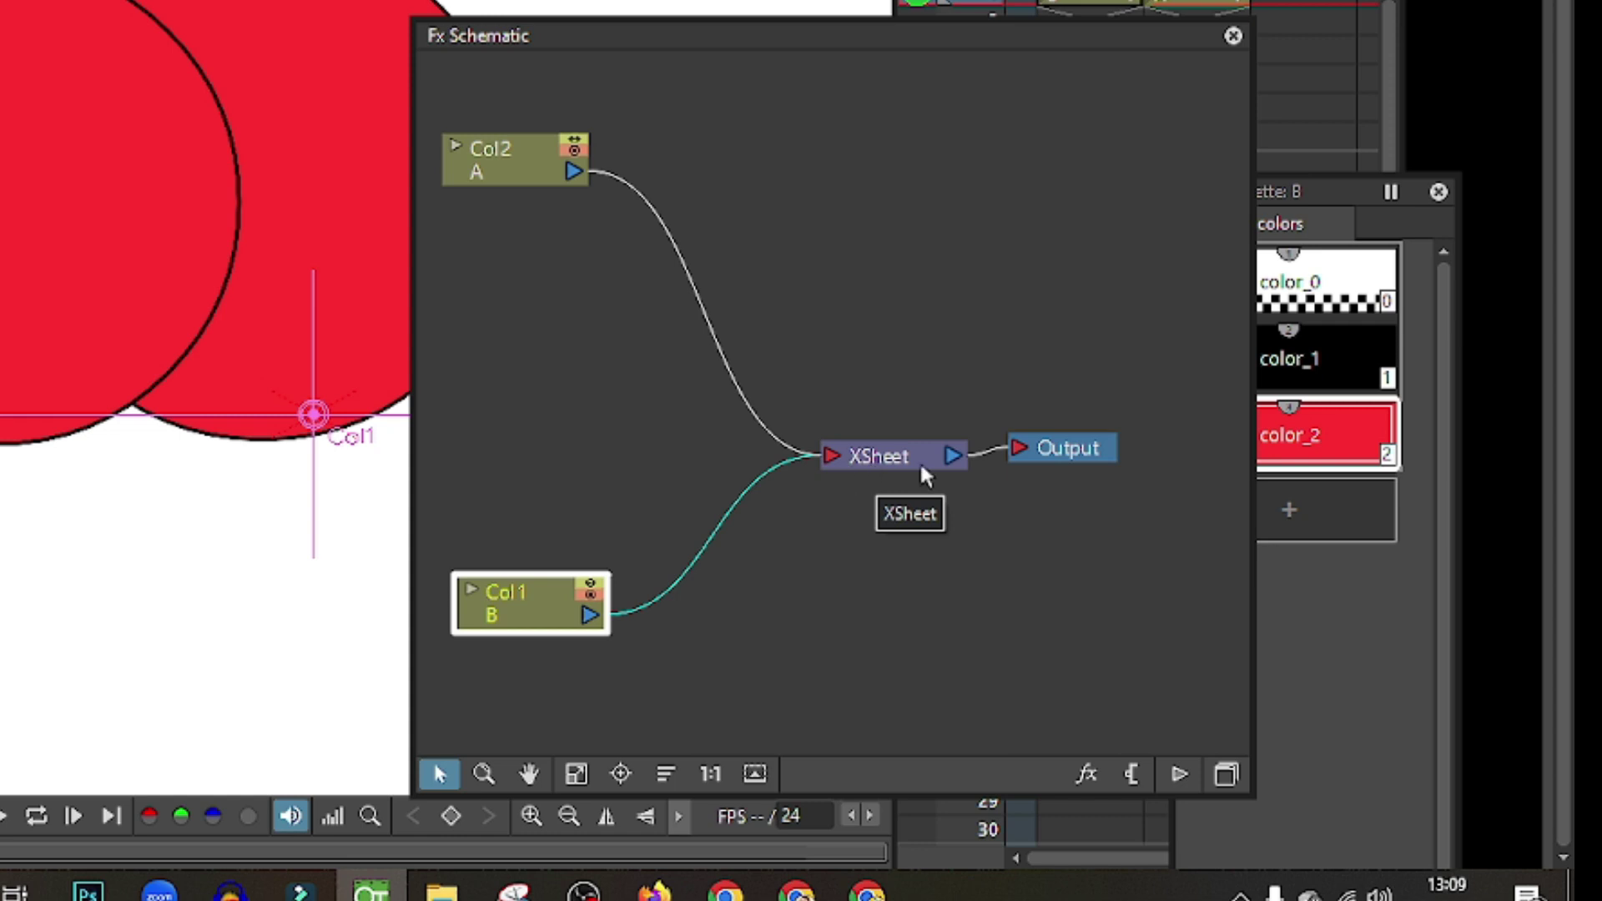
{"action": "left_click", "coordinate": [1281, 745]}
{"action": "left_click", "coordinate": [1027, 530]}
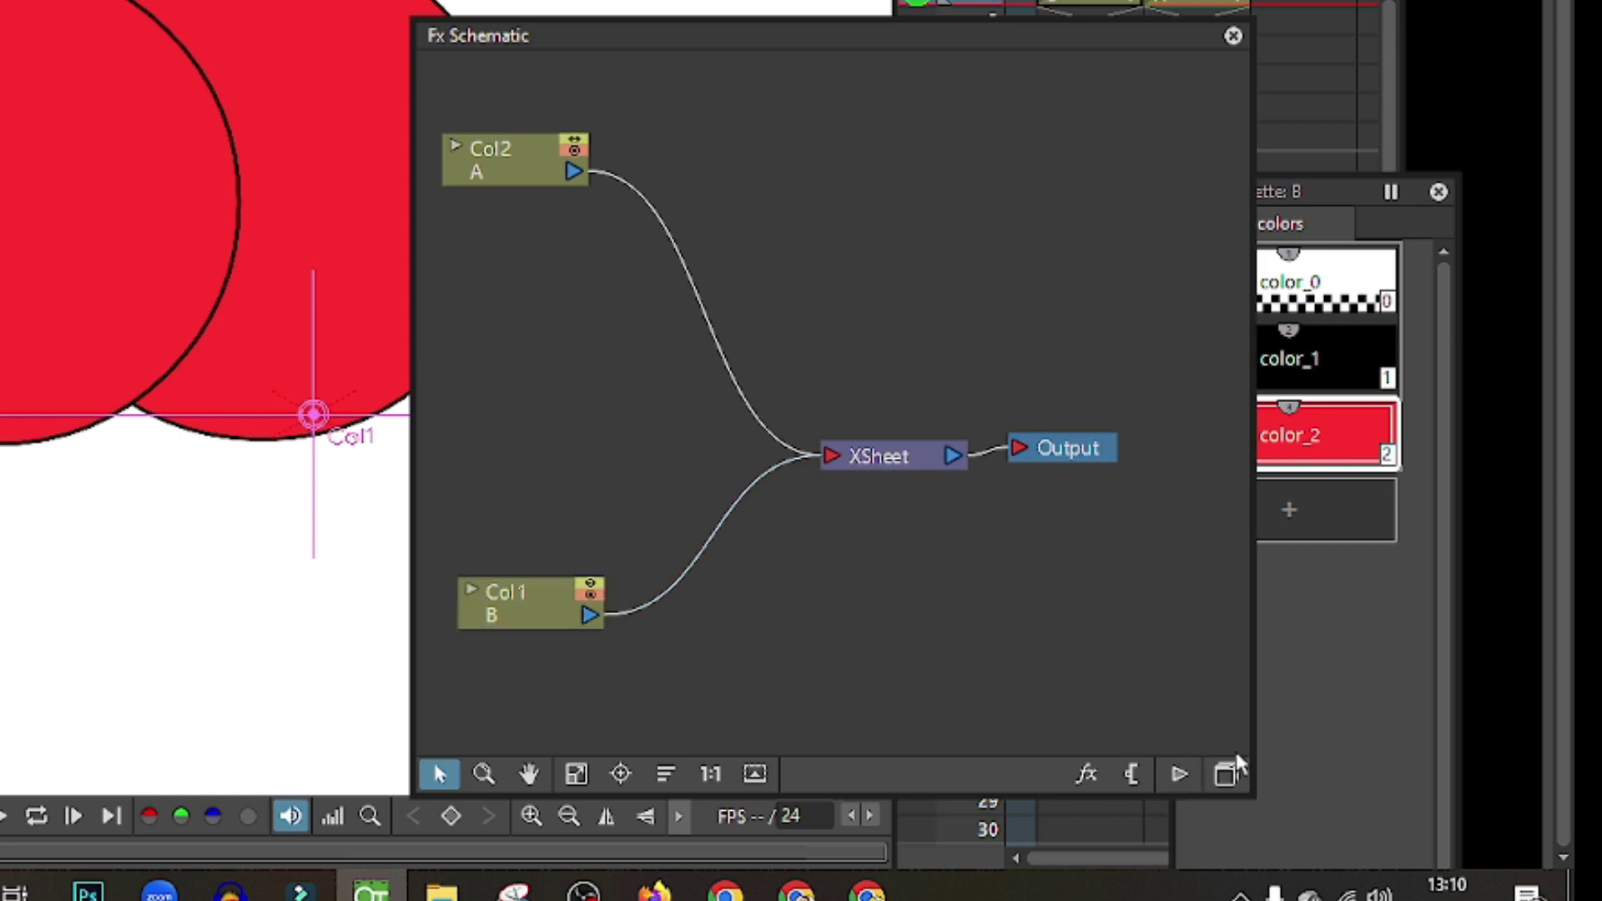
- Move the Level Palette clear of the Schematic window and toggle the schematic to the stage view and back to FX
{"action": "left_click", "coordinate": [1176, 775]}
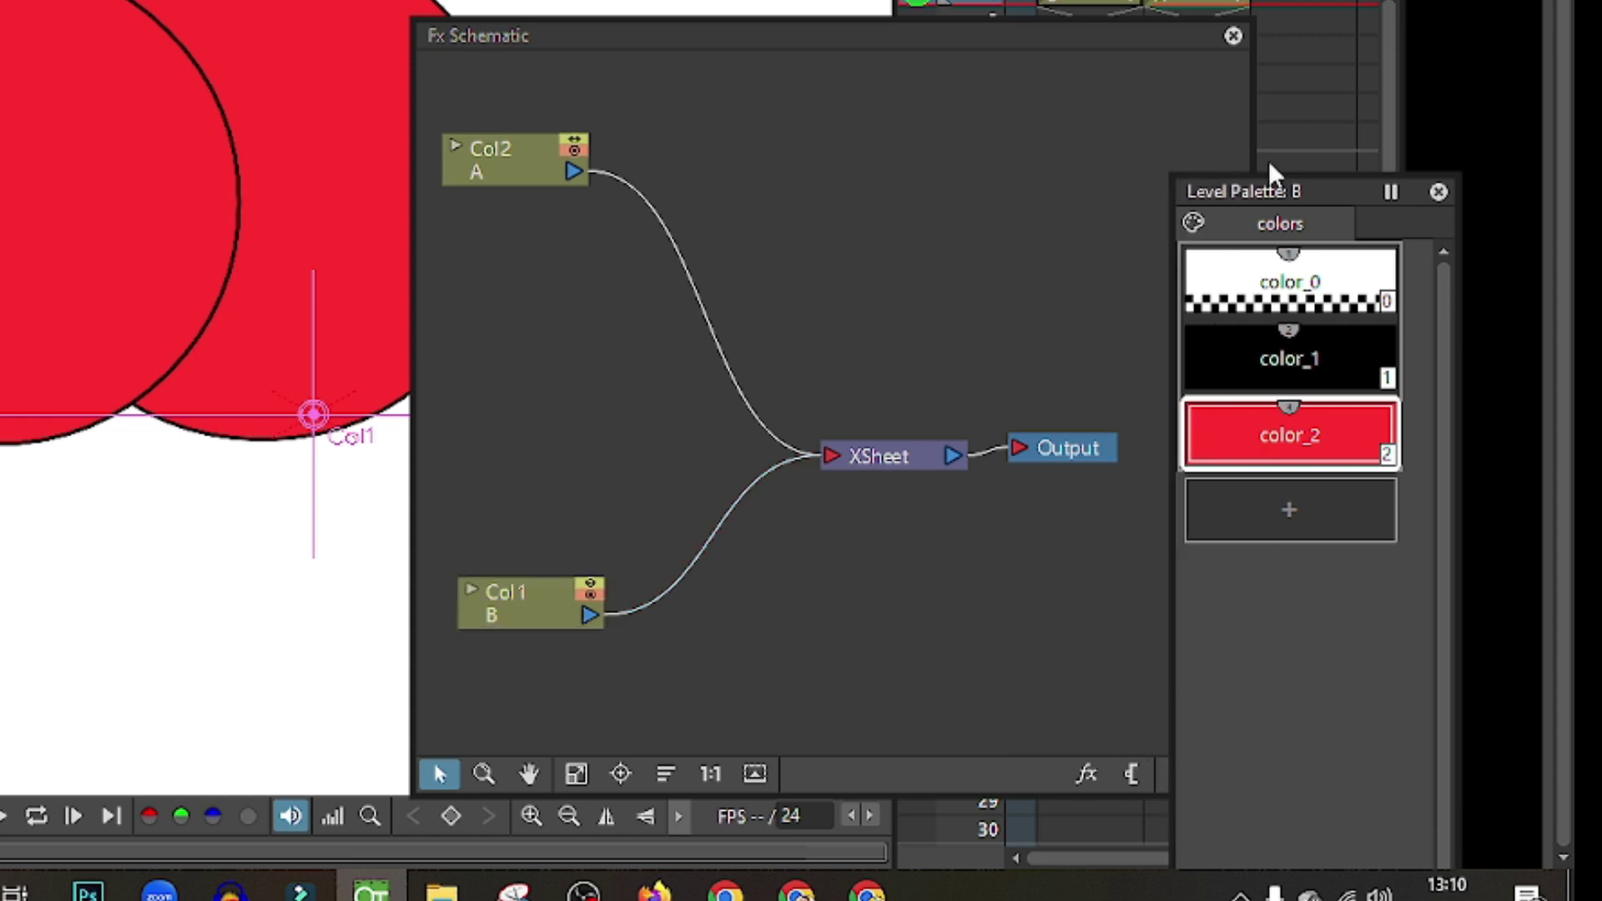
{"action": "left_click_drag", "start_coordinate": [1274, 190], "coordinate": [1360, 190]}
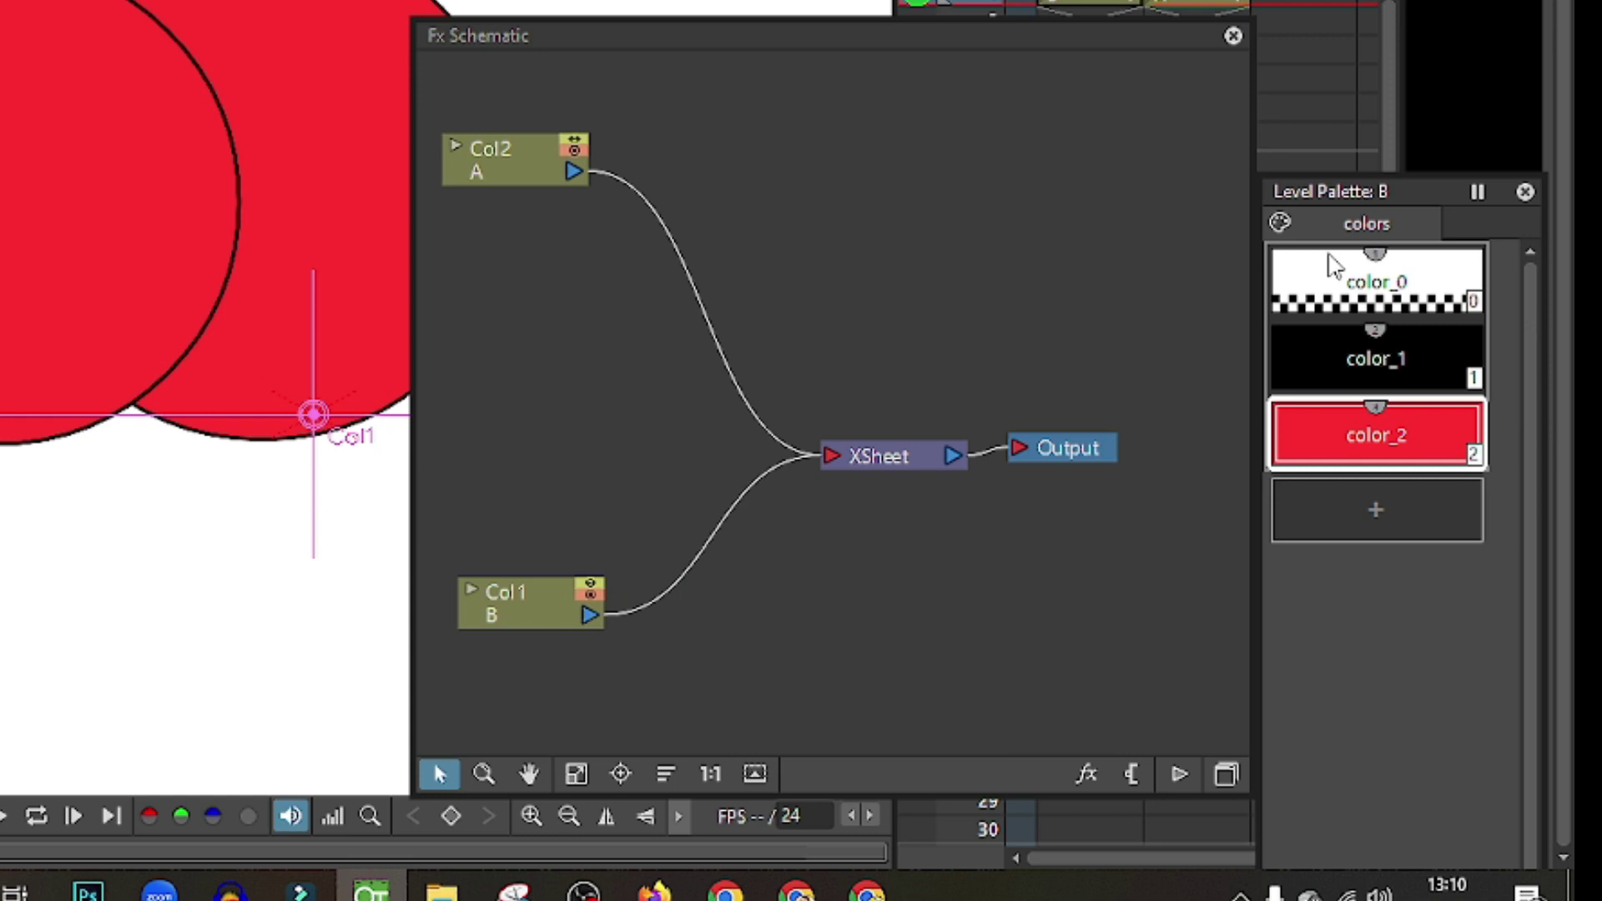
{"action": "left_click", "coordinate": [1226, 774]}
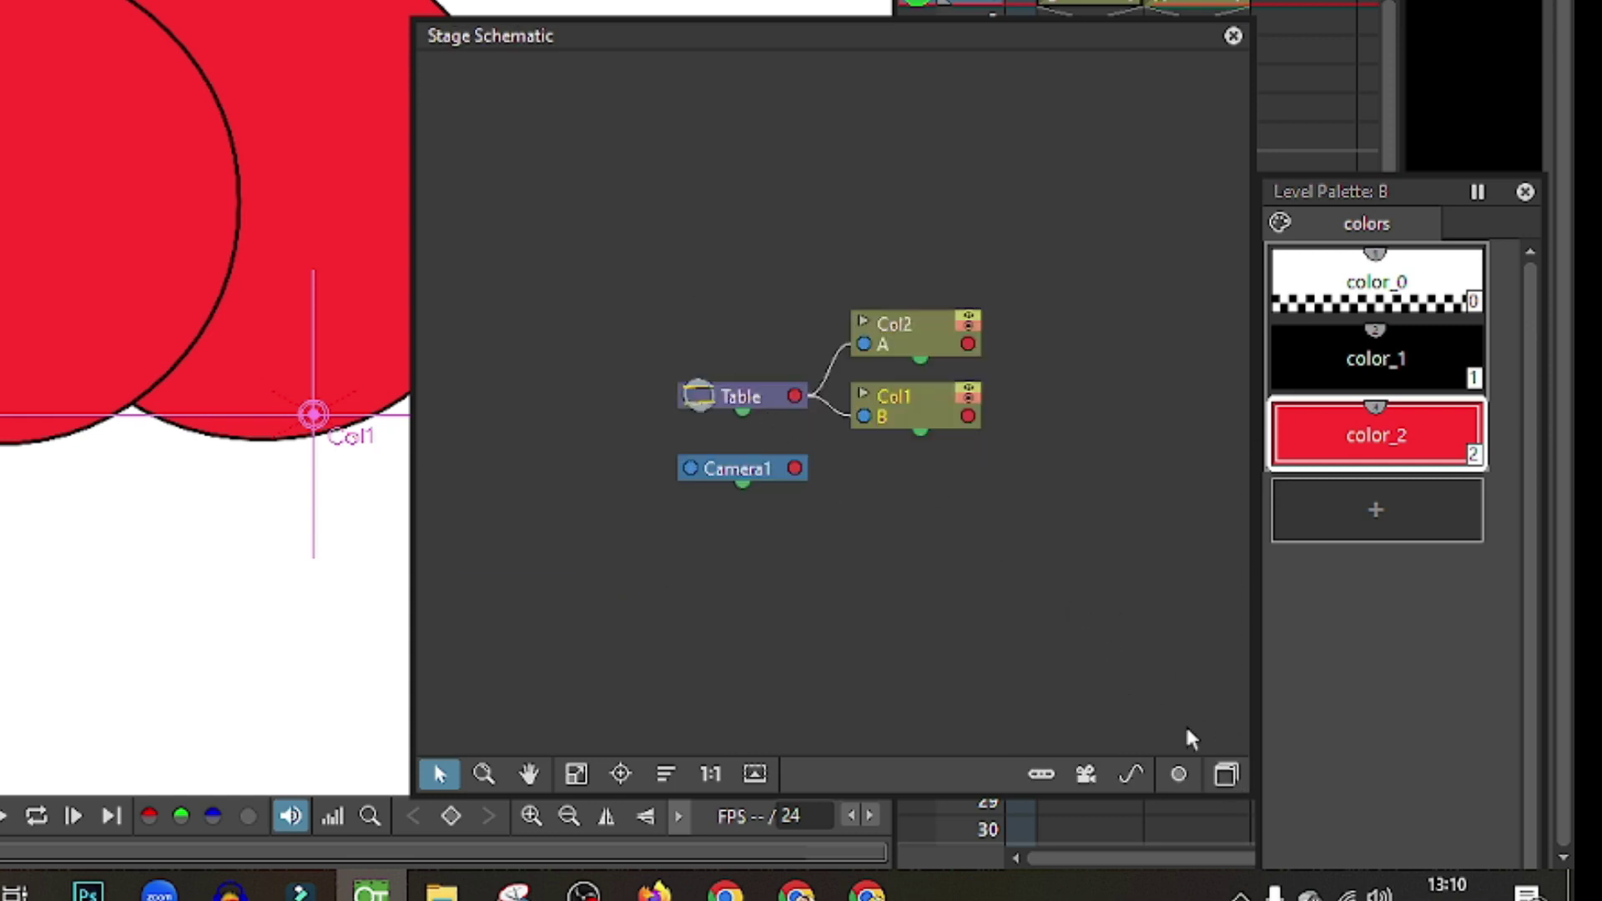
{"action": "left_click", "coordinate": [1225, 774]}
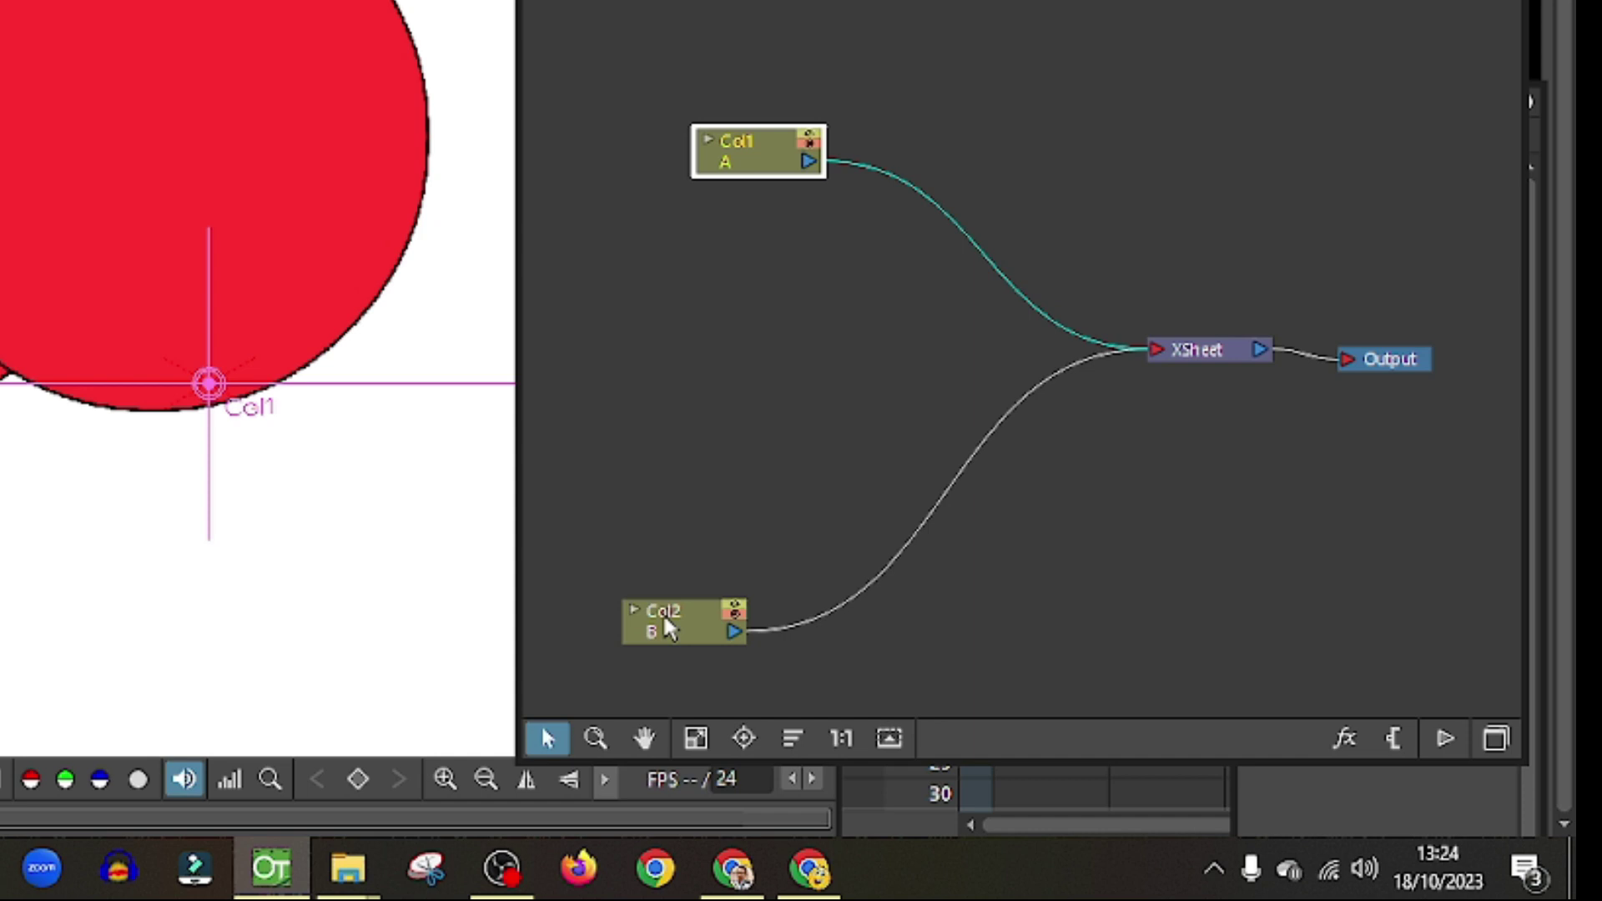
- Reposition the Col1 and Col2 nodes and insert a Palette Filter effect from Toonz_Level between Col1 and XSheet
{"action": "left_click", "coordinate": [741, 617]}
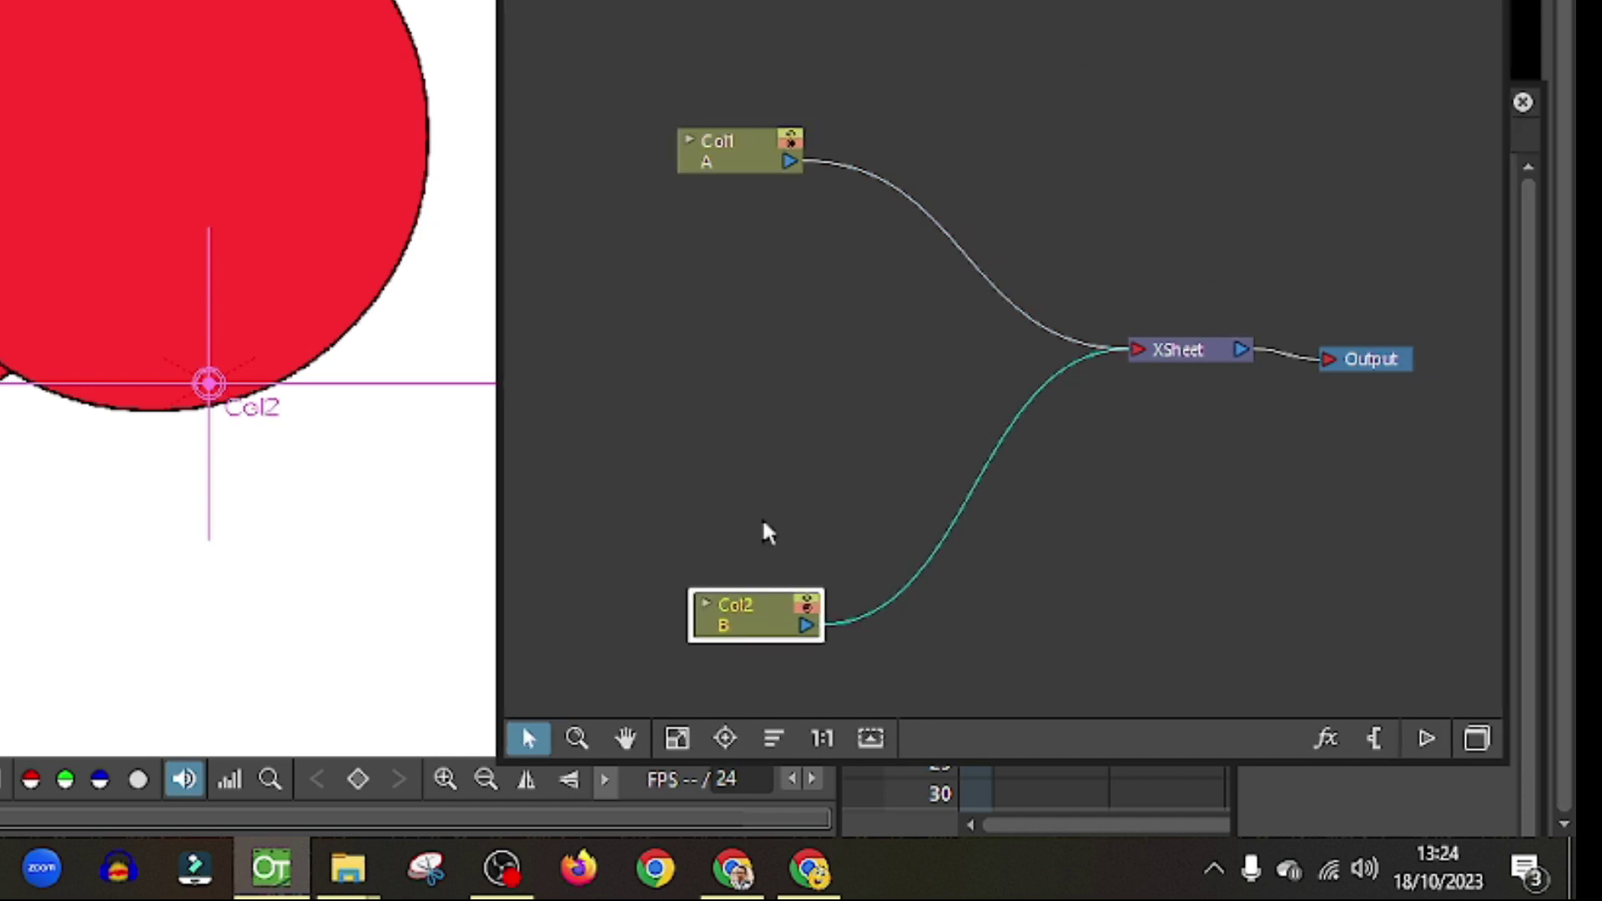
{"action": "left_click_drag", "start_coordinate": [746, 152], "coordinate": [594, 129]}
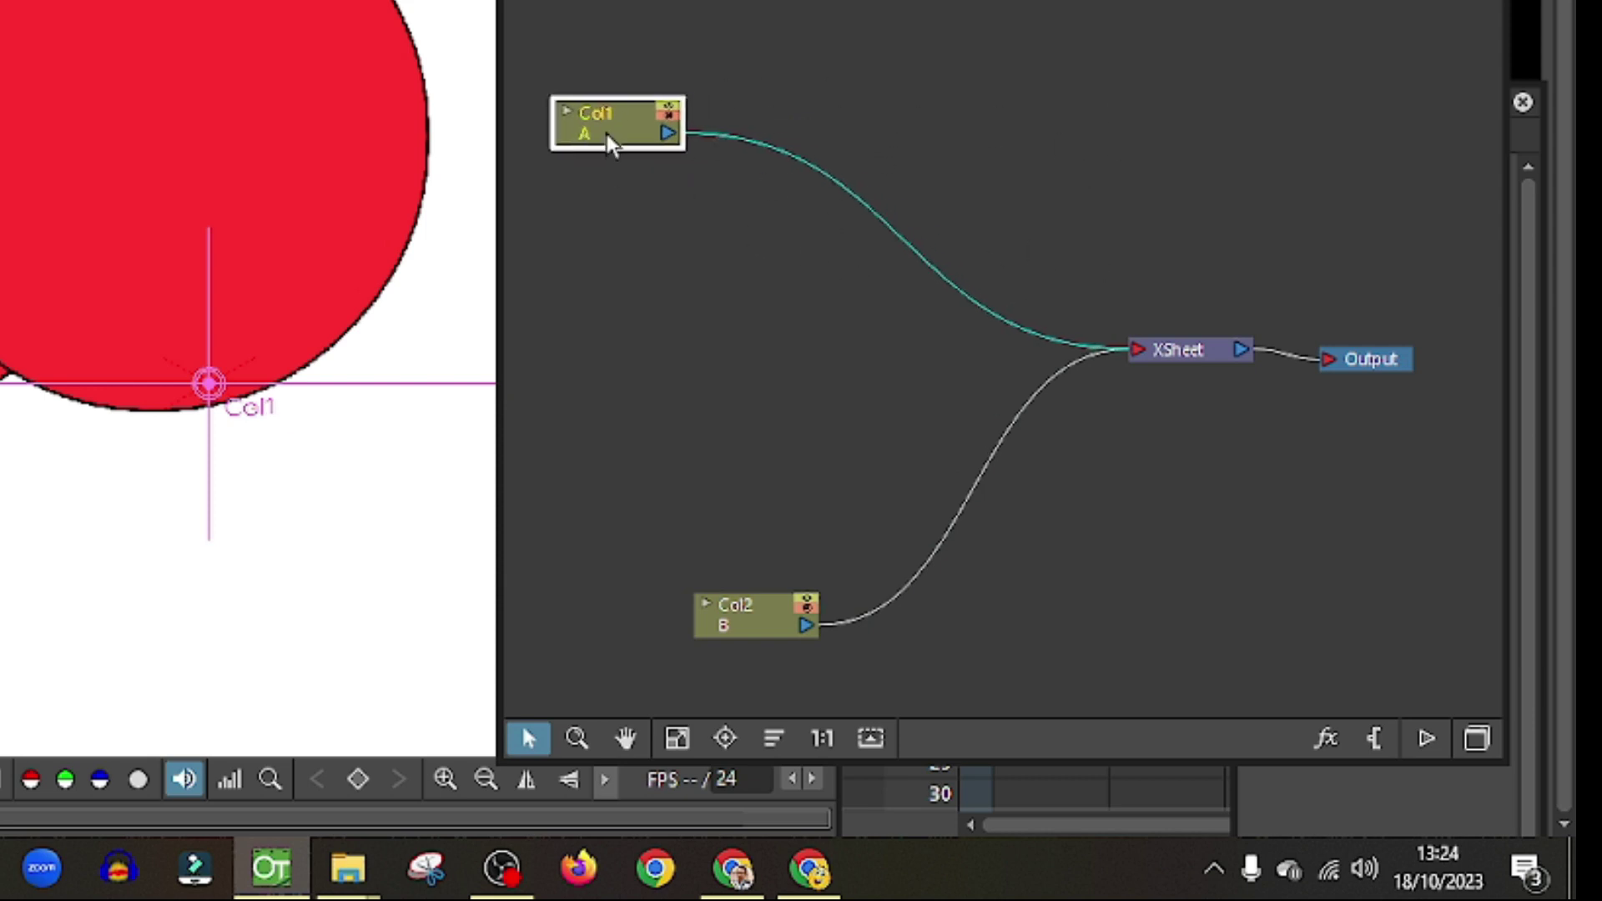
{"action": "right_click", "coordinate": [611, 127]}
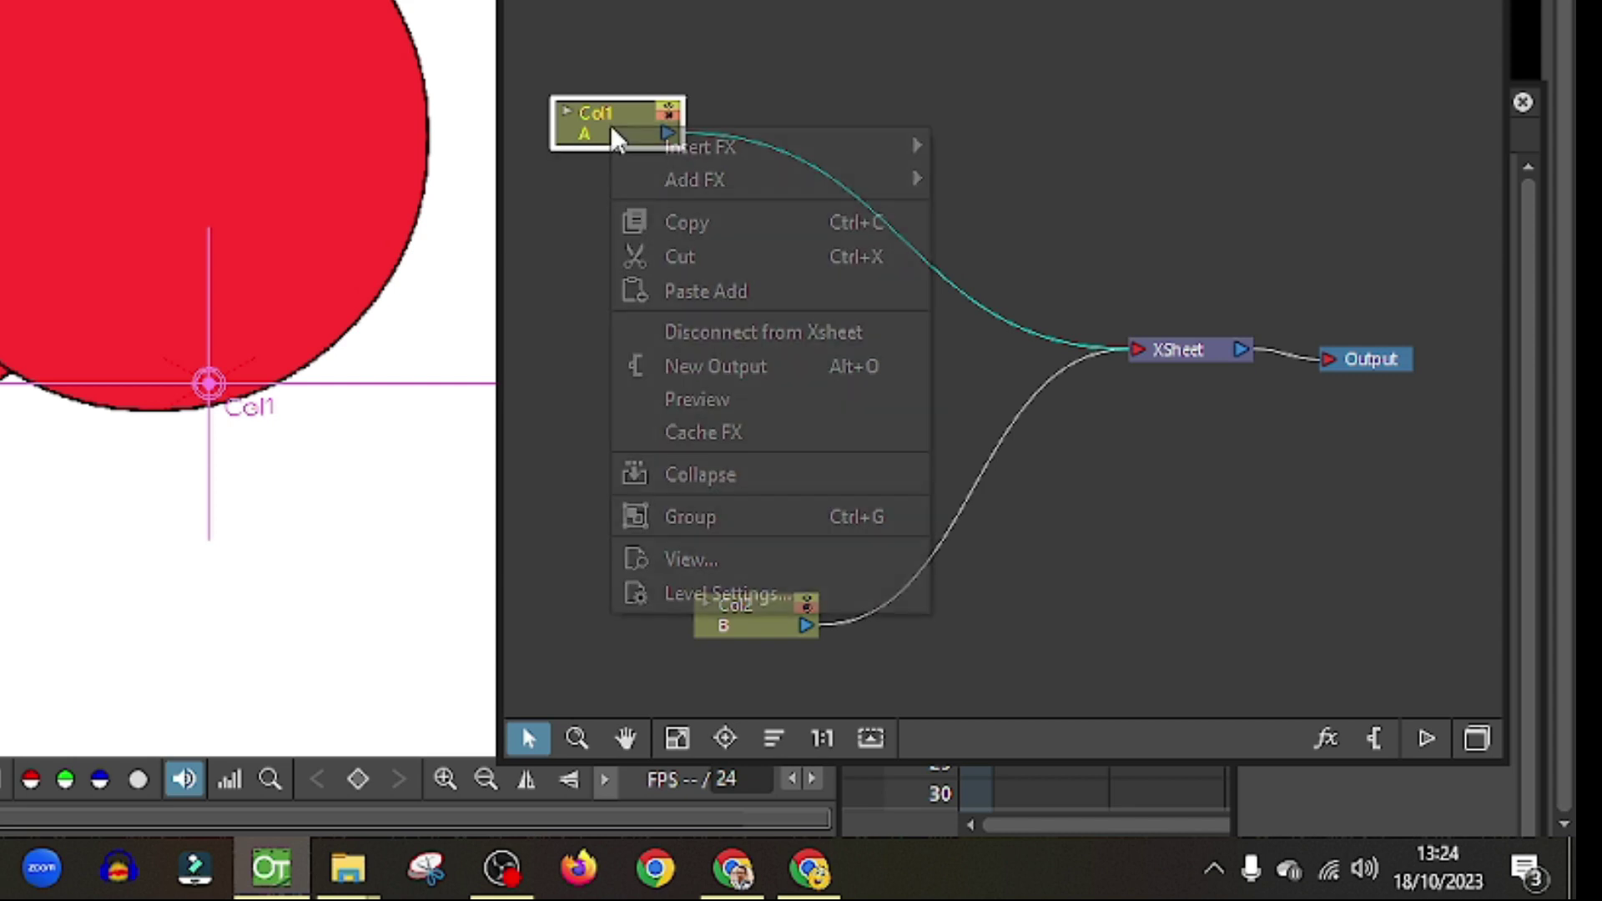
{"action": "mouse_move", "coordinate": [697, 147]}
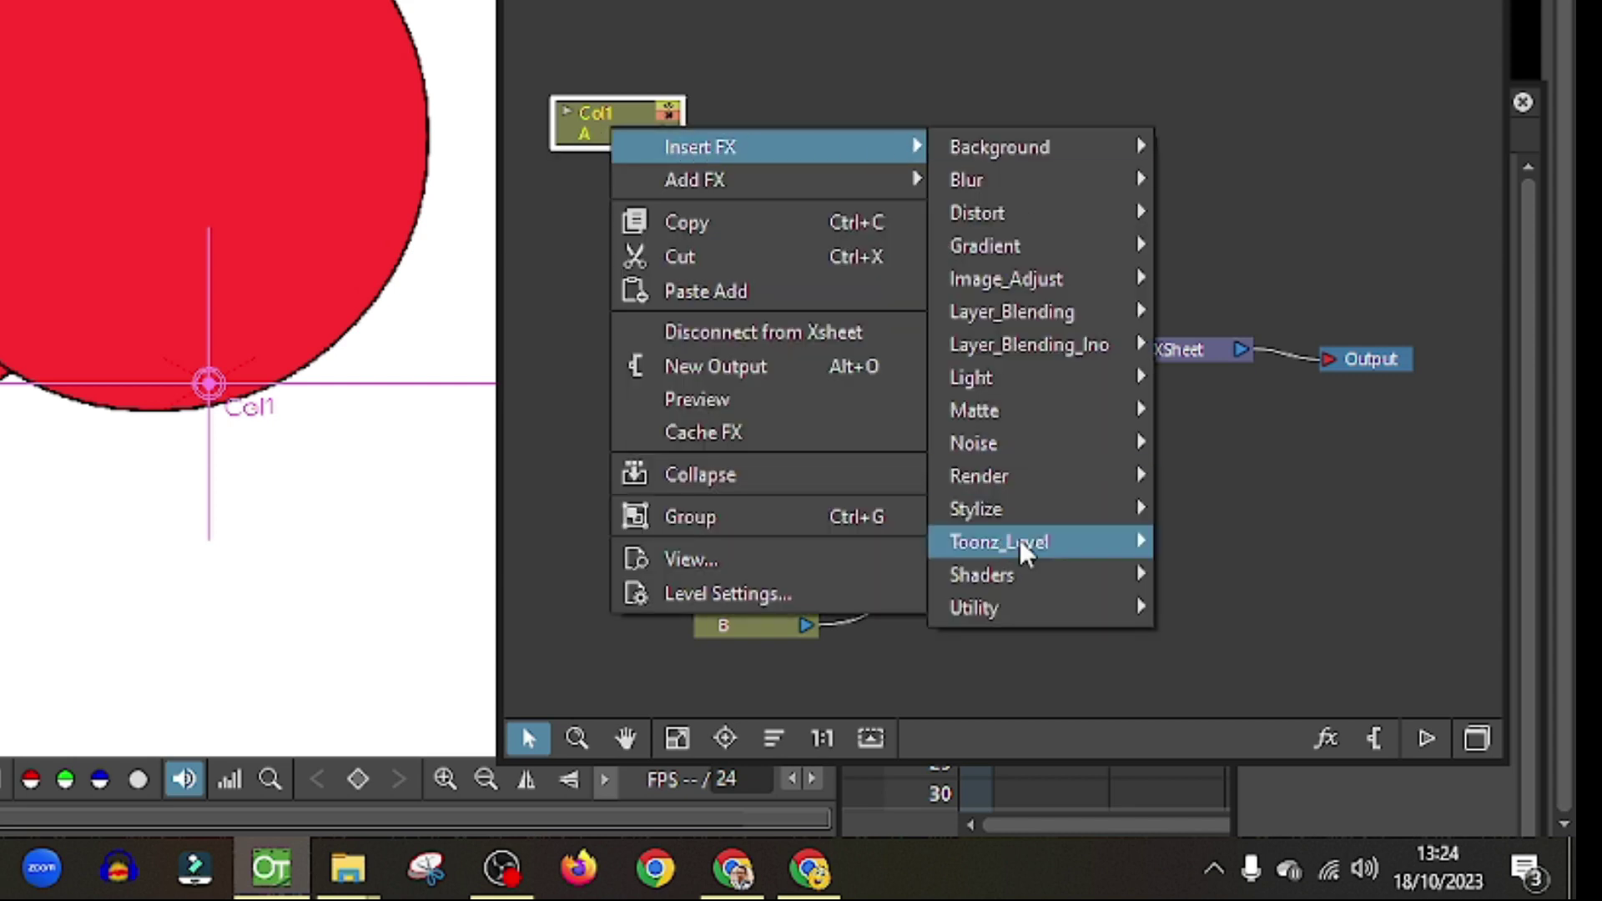
{"action": "mouse_move", "coordinate": [1052, 542]}
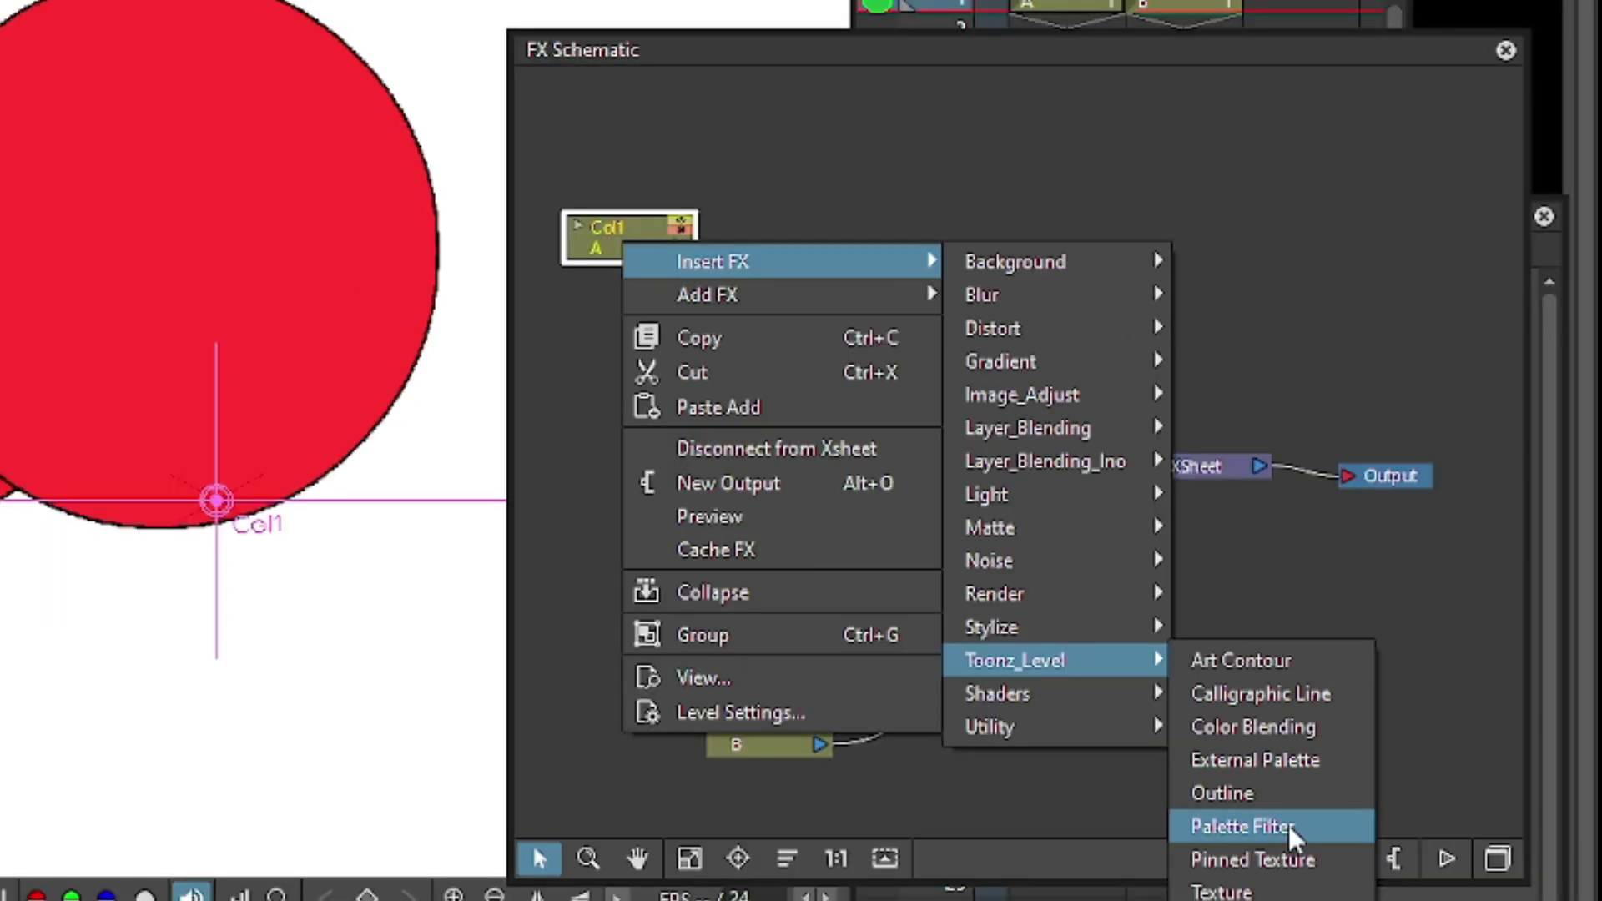
{"action": "left_click", "coordinate": [1270, 706]}
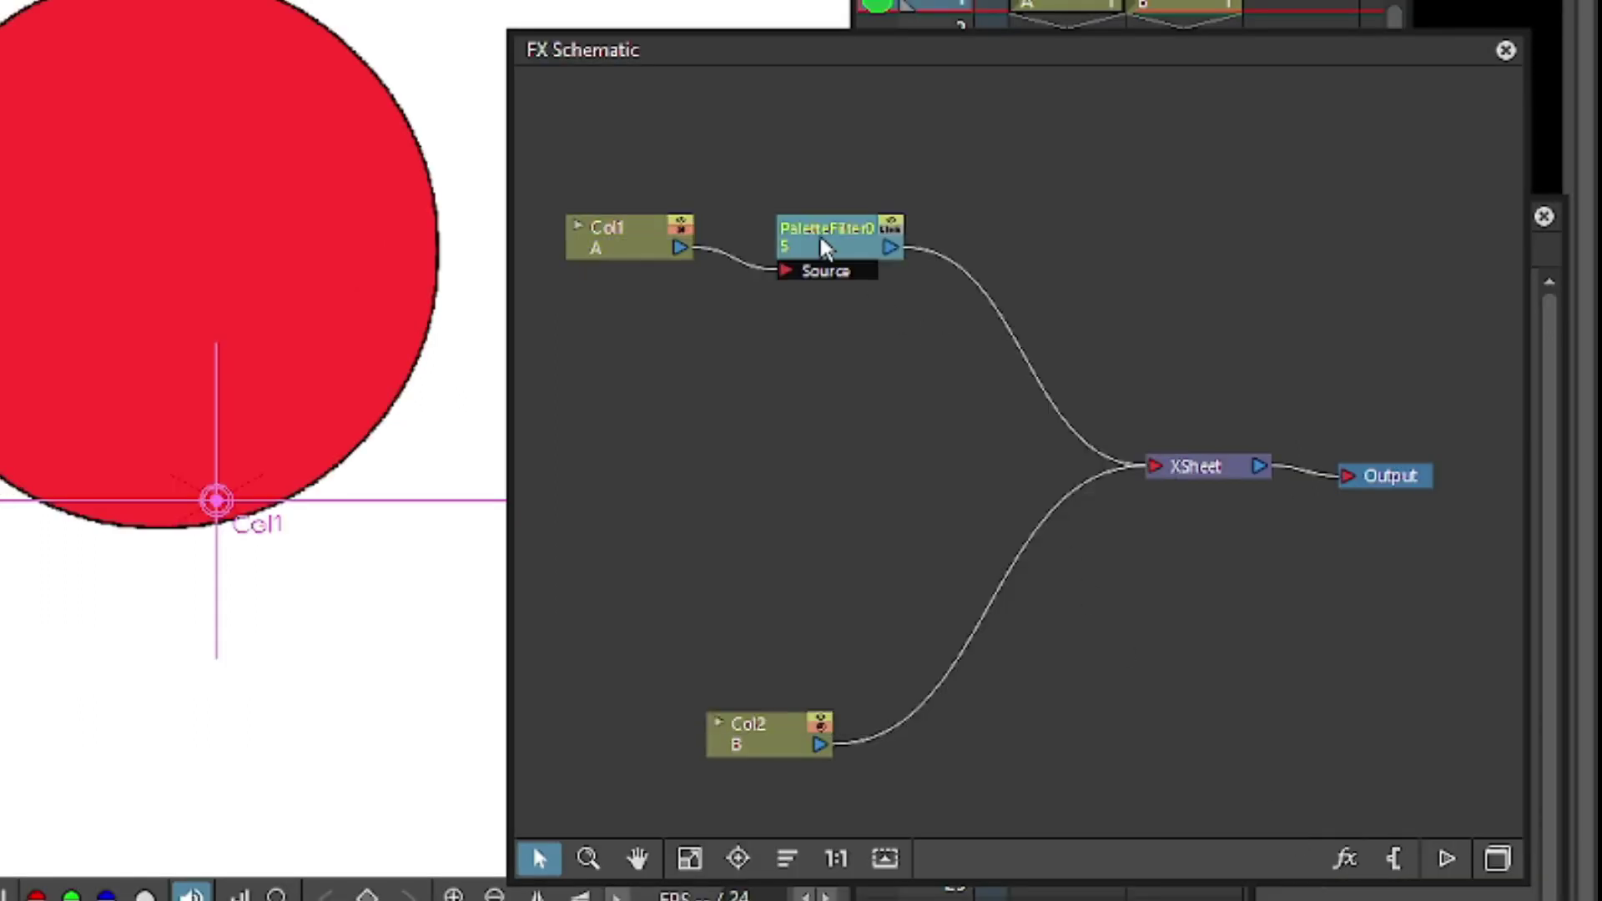
{"action": "left_click", "coordinate": [820, 240]}
- Insert a second Palette Filter from Toonz_Level after Col1 and place it below the first filter
{"action": "left_click", "coordinate": [528, 242]}
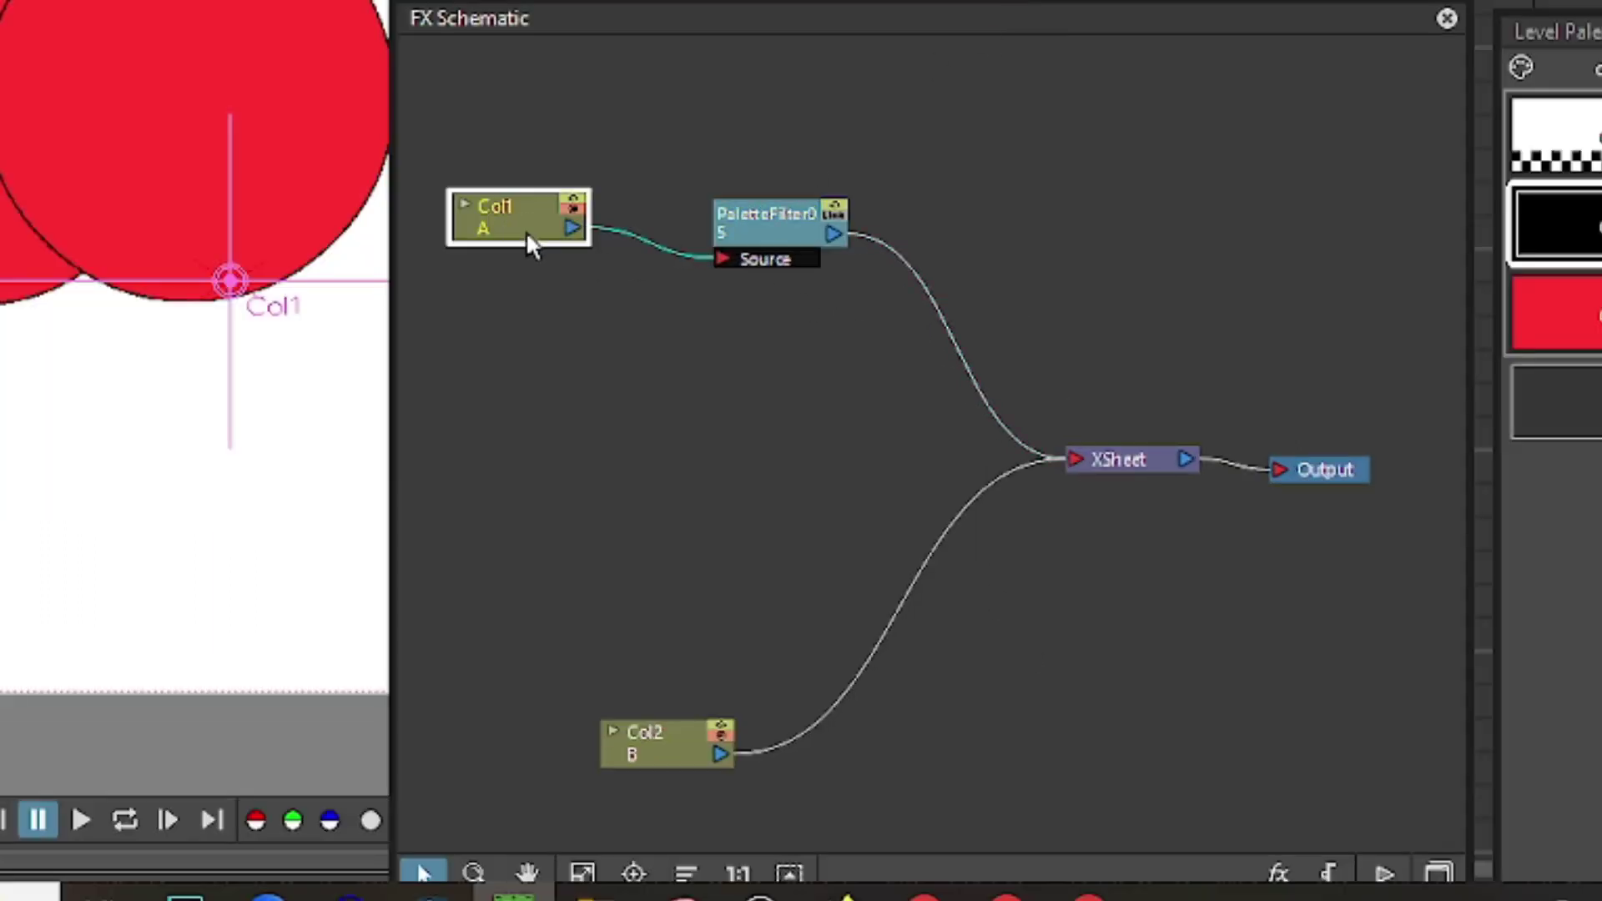
{"action": "right_click", "coordinate": [527, 242]}
{"action": "mouse_move", "coordinate": [628, 255]}
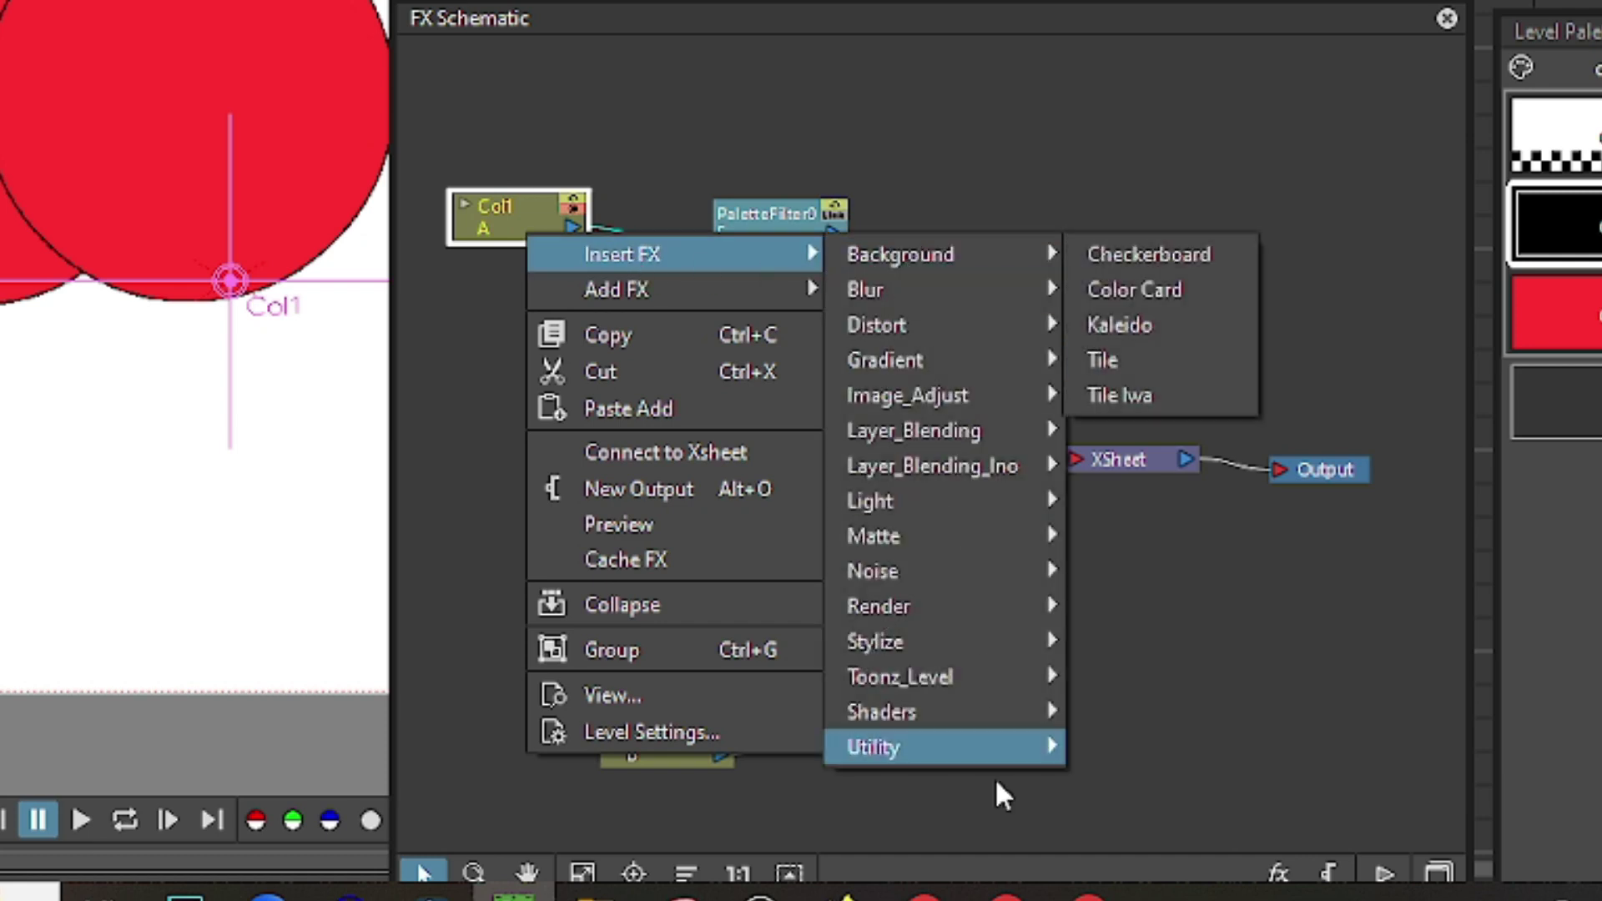
{"action": "mouse_move", "coordinate": [989, 688]}
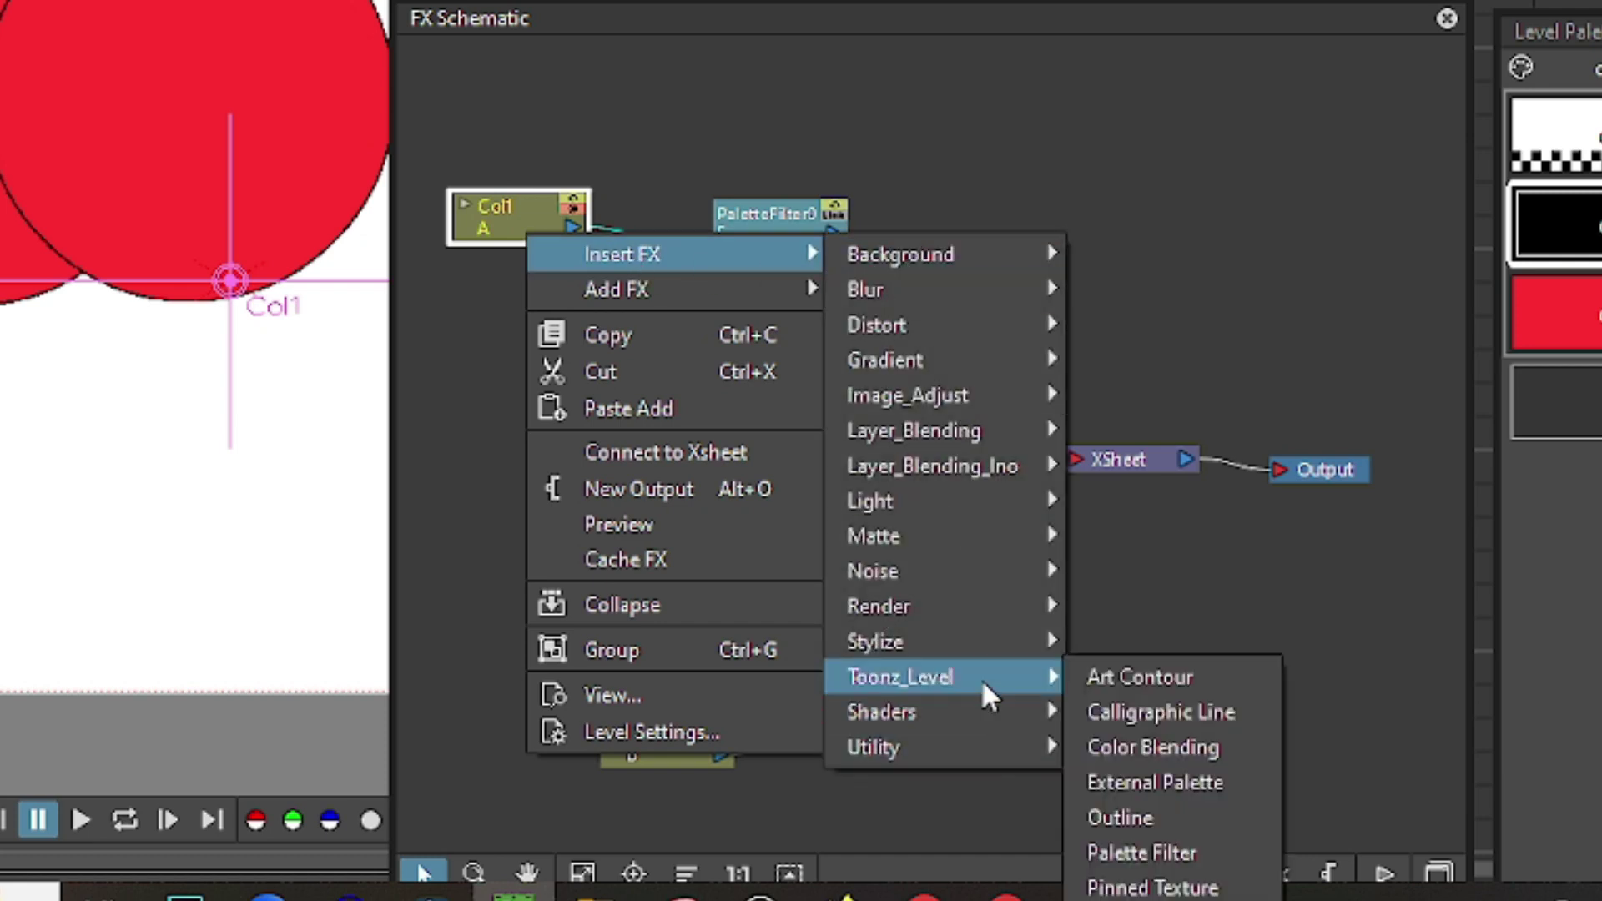
{"action": "left_click", "coordinate": [1249, 854]}
{"action": "left_click_drag", "start_coordinate": [706, 217], "coordinate": [706, 356]}
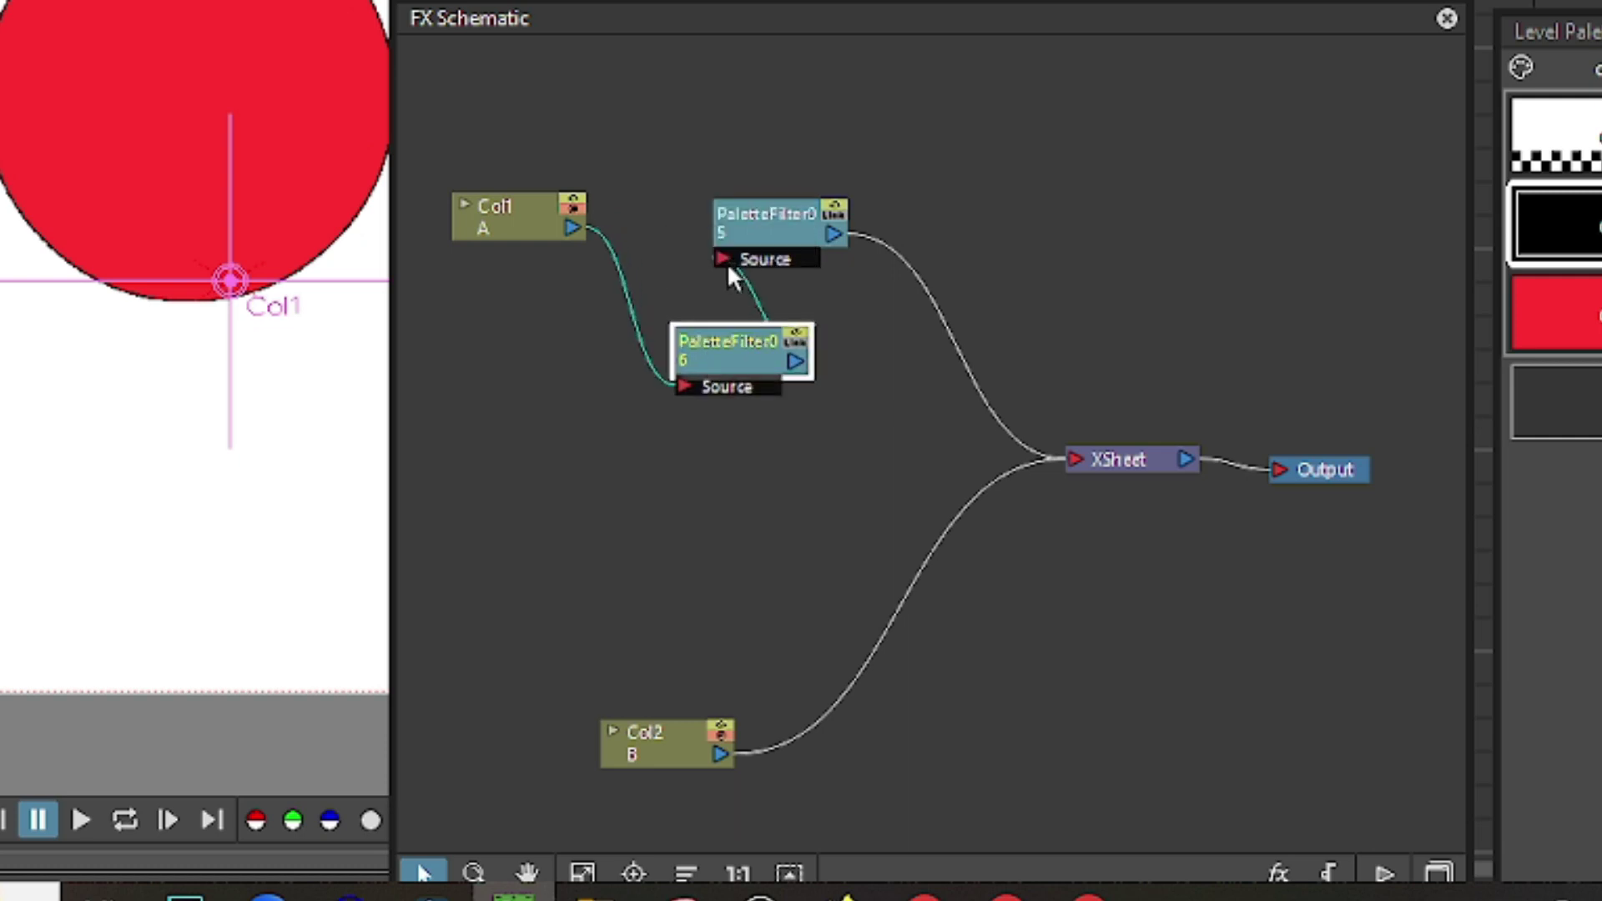
- Feed the first Palette Filter's source directly from Col1 and connect the second Palette Filter's output to XSheet
{"action": "left_click_drag", "start_coordinate": [719, 258], "coordinate": [581, 229]}
{"action": "left_click", "coordinate": [621, 274]}
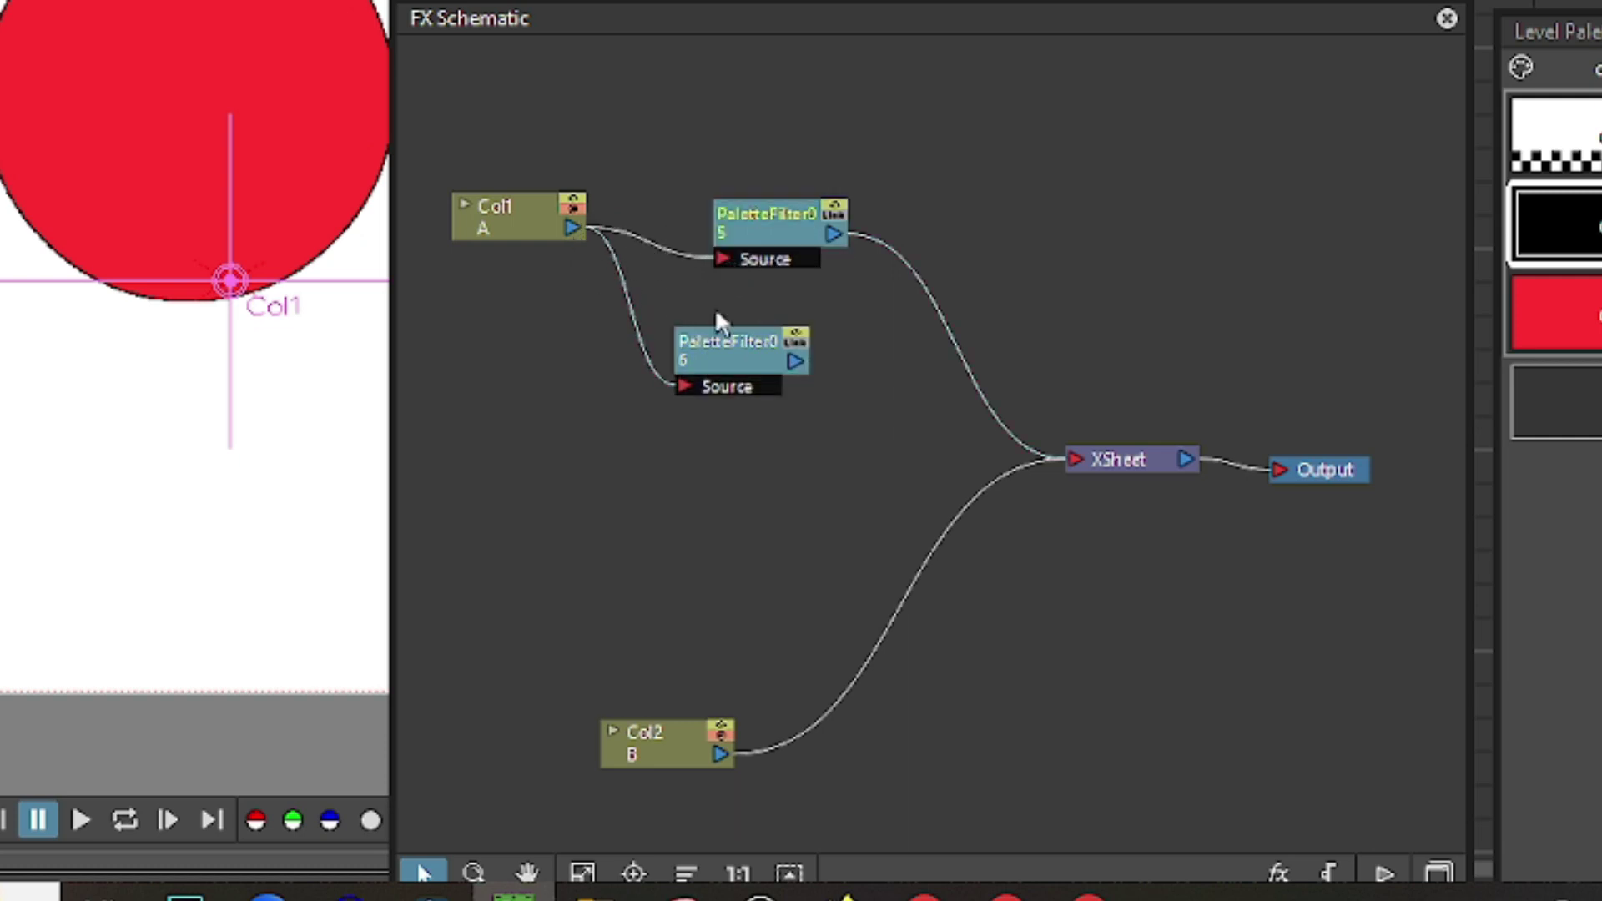
{"action": "left_click_drag", "start_coordinate": [795, 362], "coordinate": [1045, 478]}
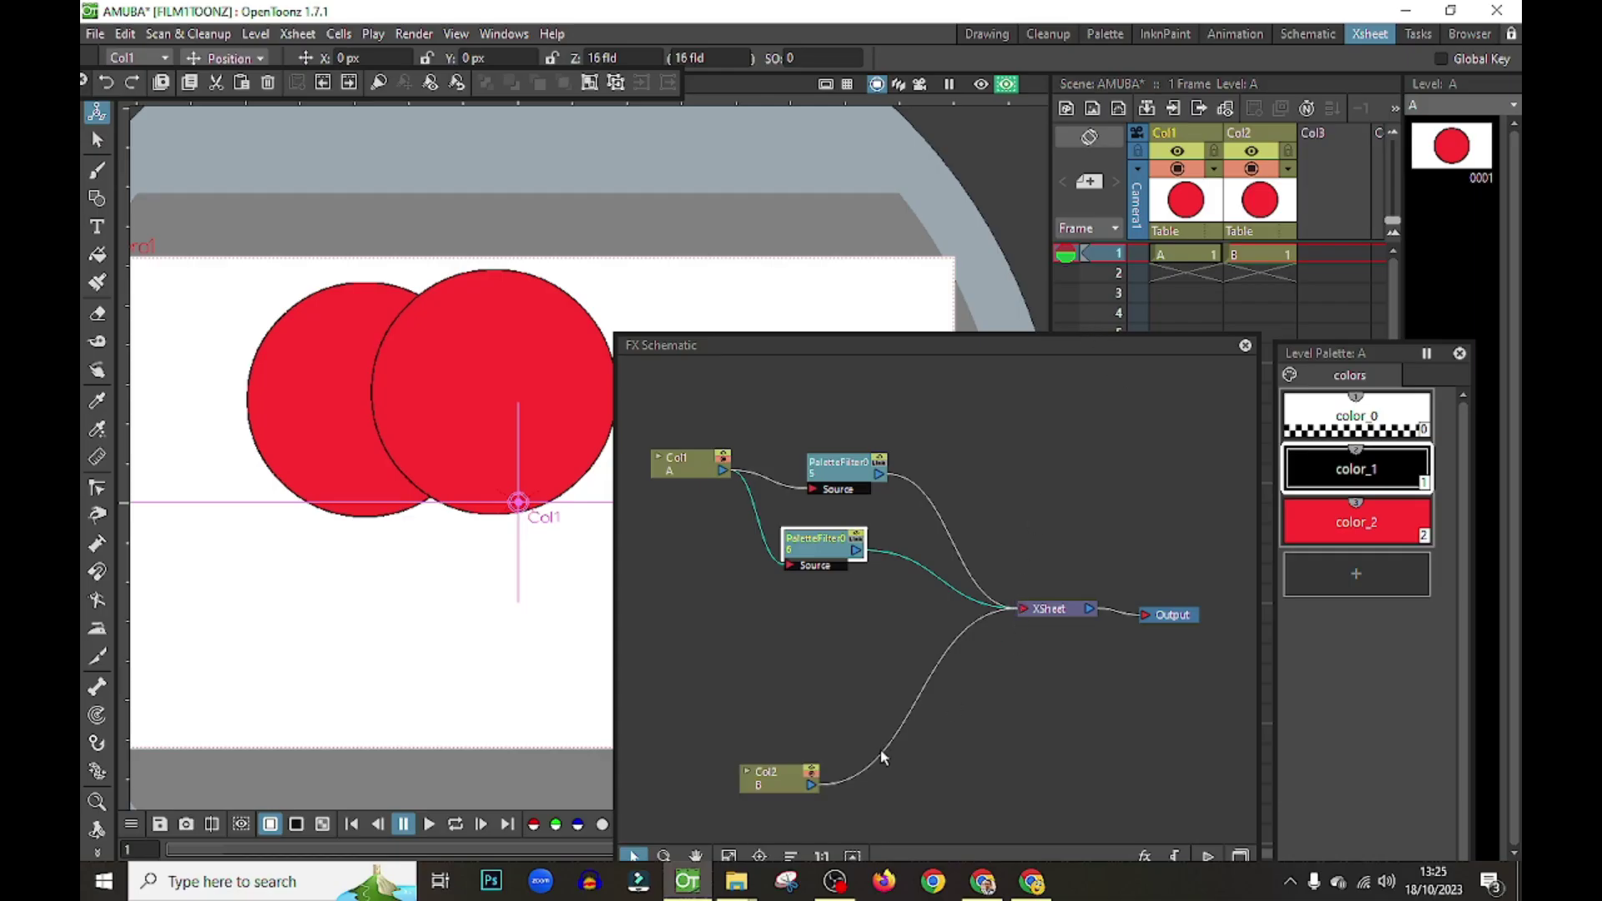
- Move the Col2 node away from the filters, insert a Matte Out effect after it, and place the effect between Col2 and XSheet
{"action": "left_click_drag", "start_coordinate": [776, 779], "coordinate": [703, 806]}
{"action": "right_click", "coordinate": [696, 800]}
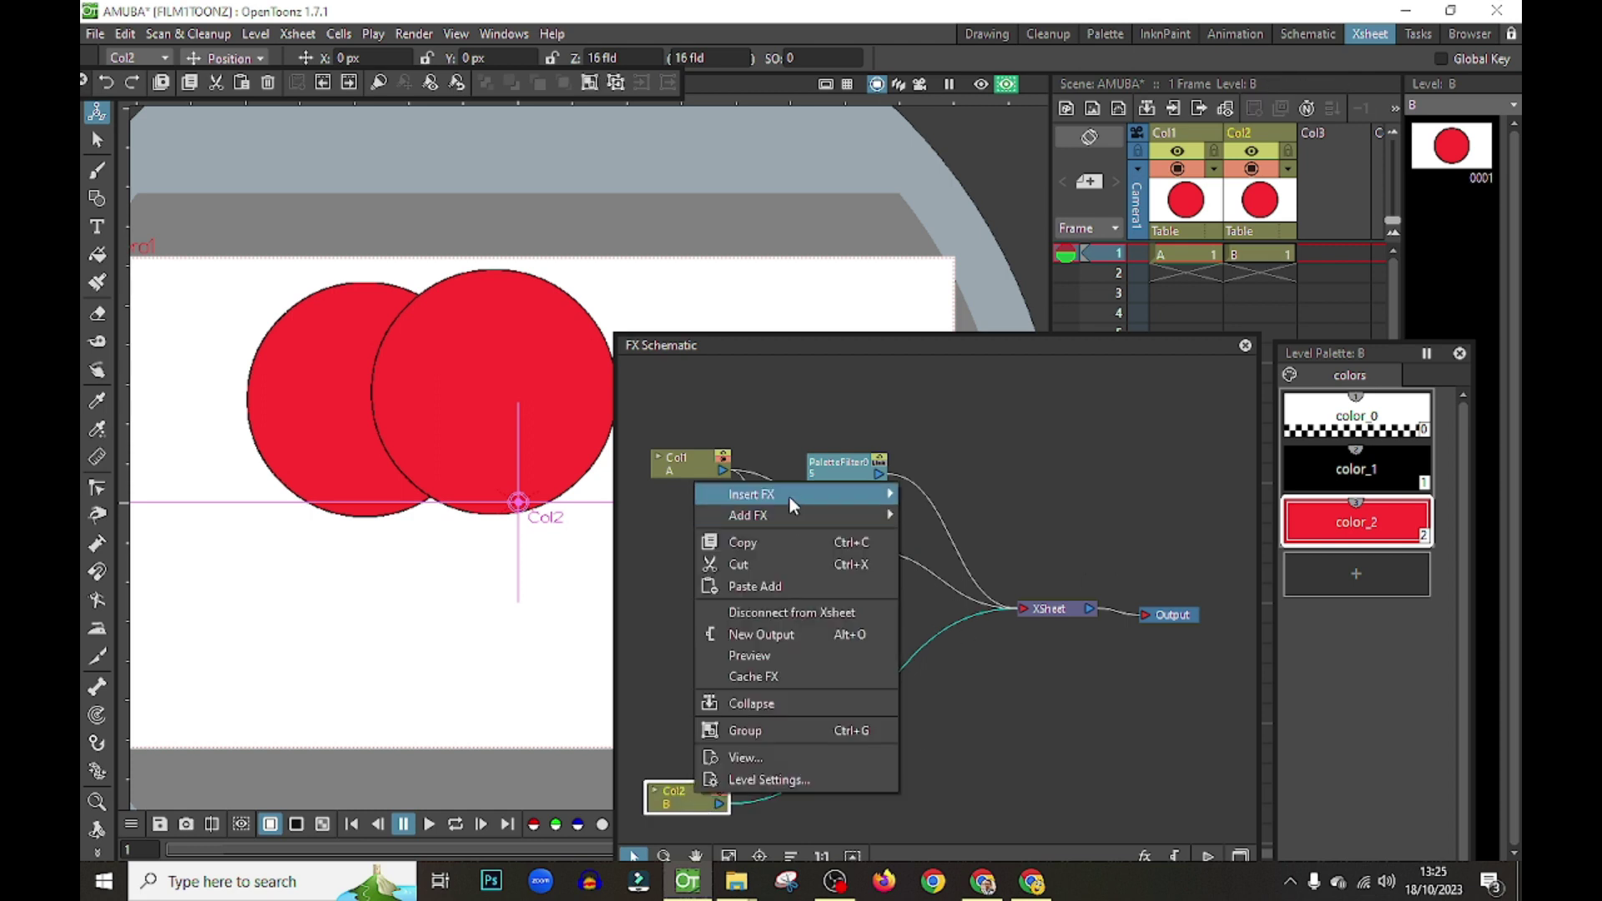
{"action": "mouse_move", "coordinate": [789, 494]}
{"action": "right_click", "coordinate": [673, 798]}
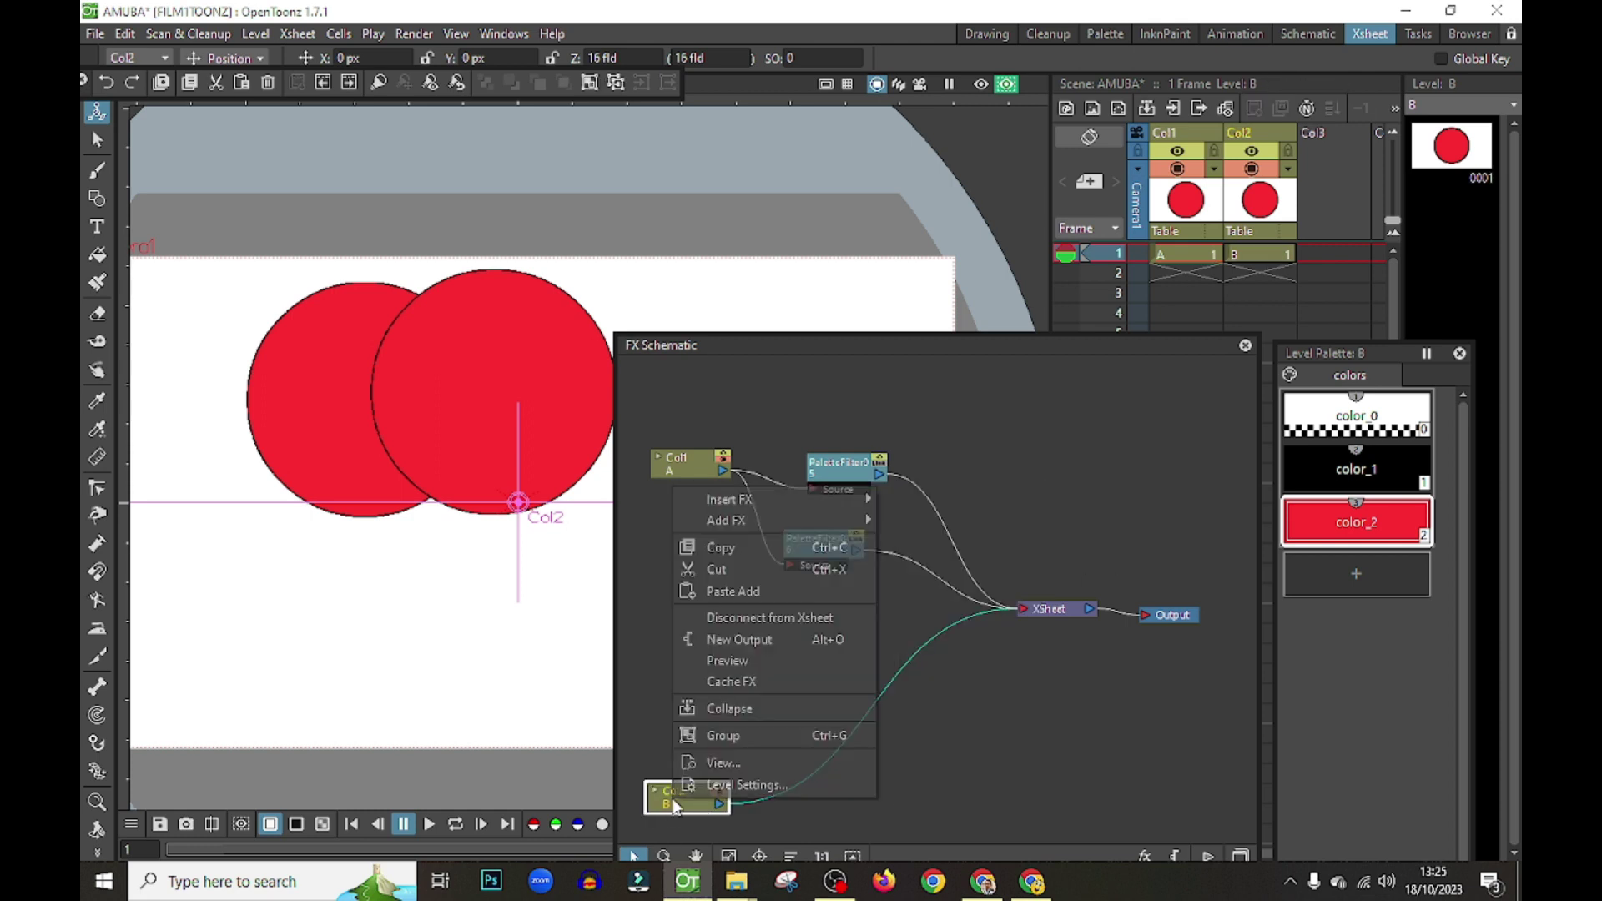
{"action": "mouse_move", "coordinate": [751, 501]}
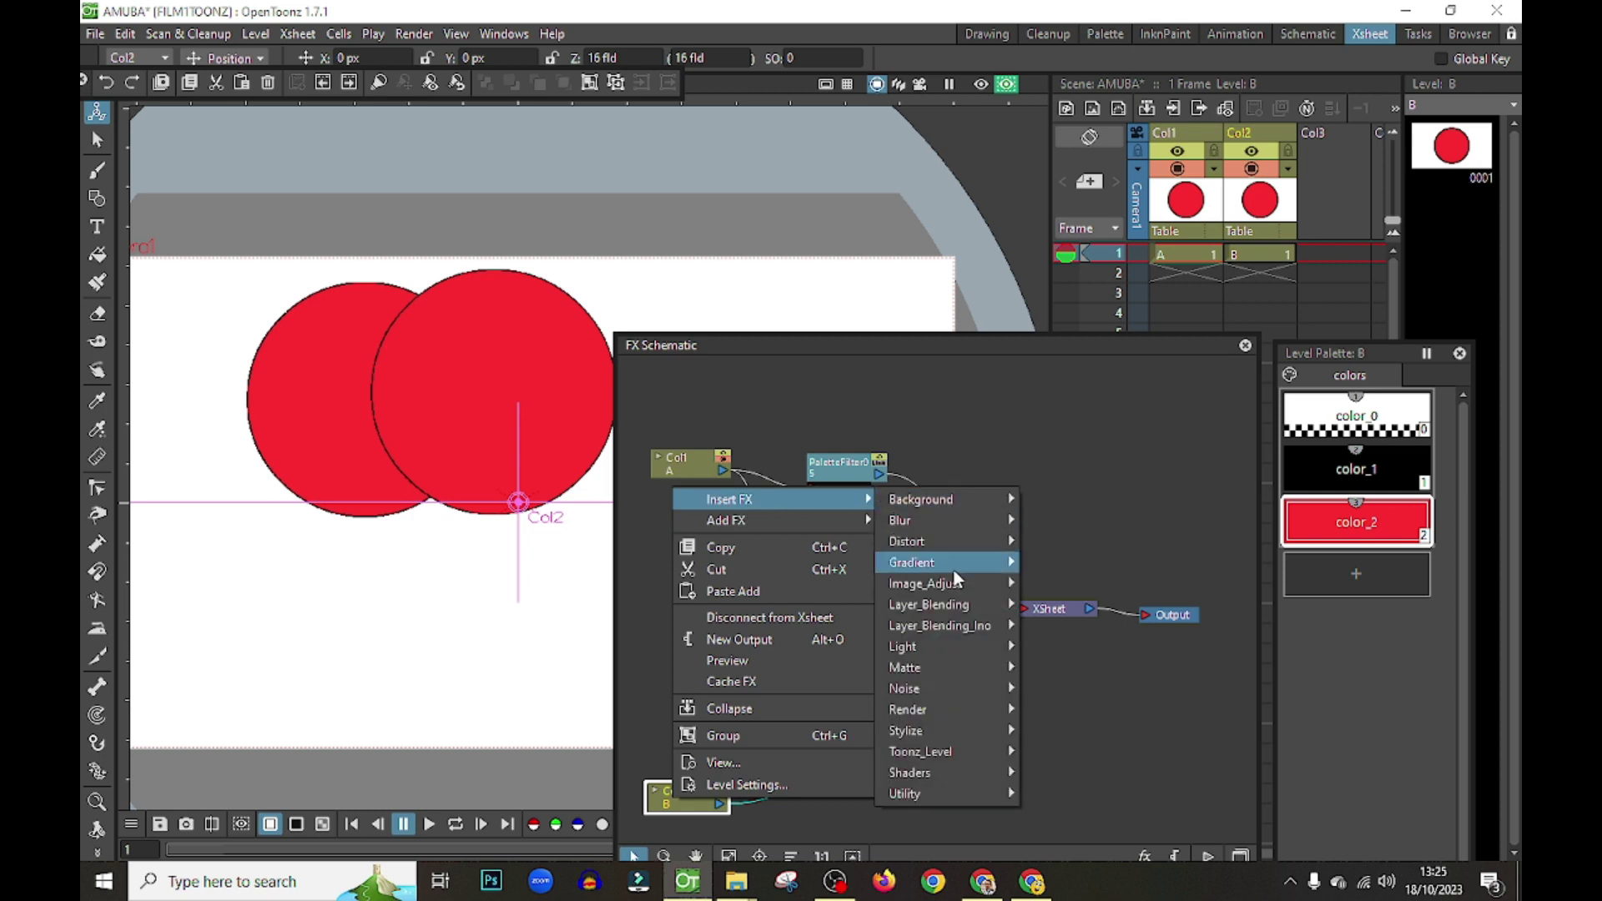
{"action": "mouse_move", "coordinate": [952, 666]}
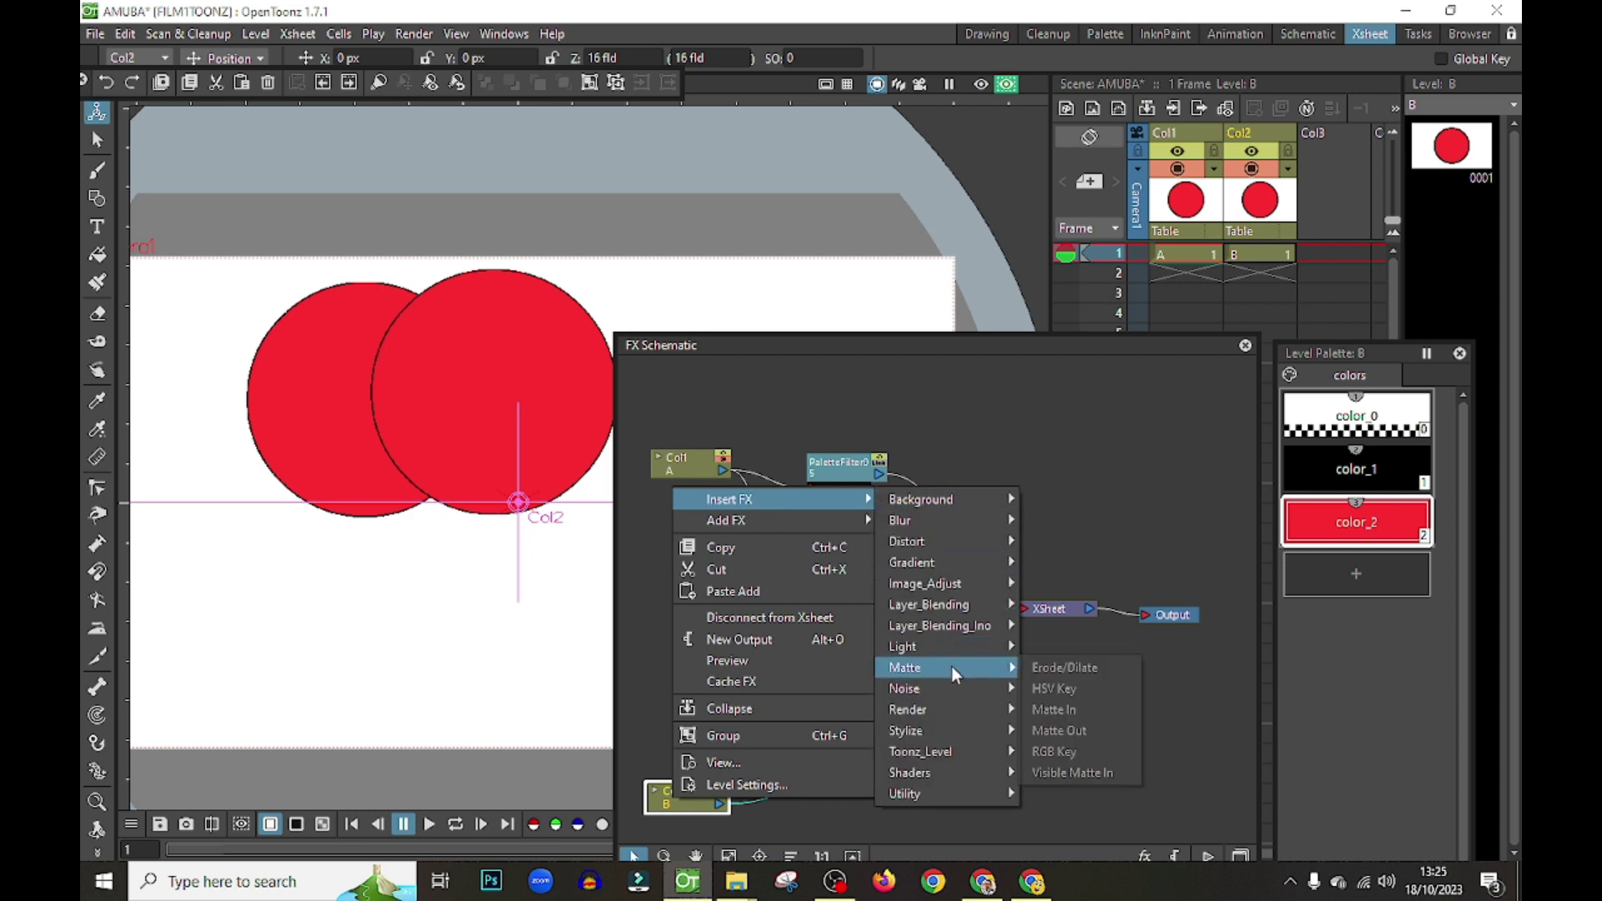
{"action": "left_click", "coordinate": [1078, 730]}
{"action": "left_click_drag", "start_coordinate": [830, 801], "coordinate": [885, 683]}
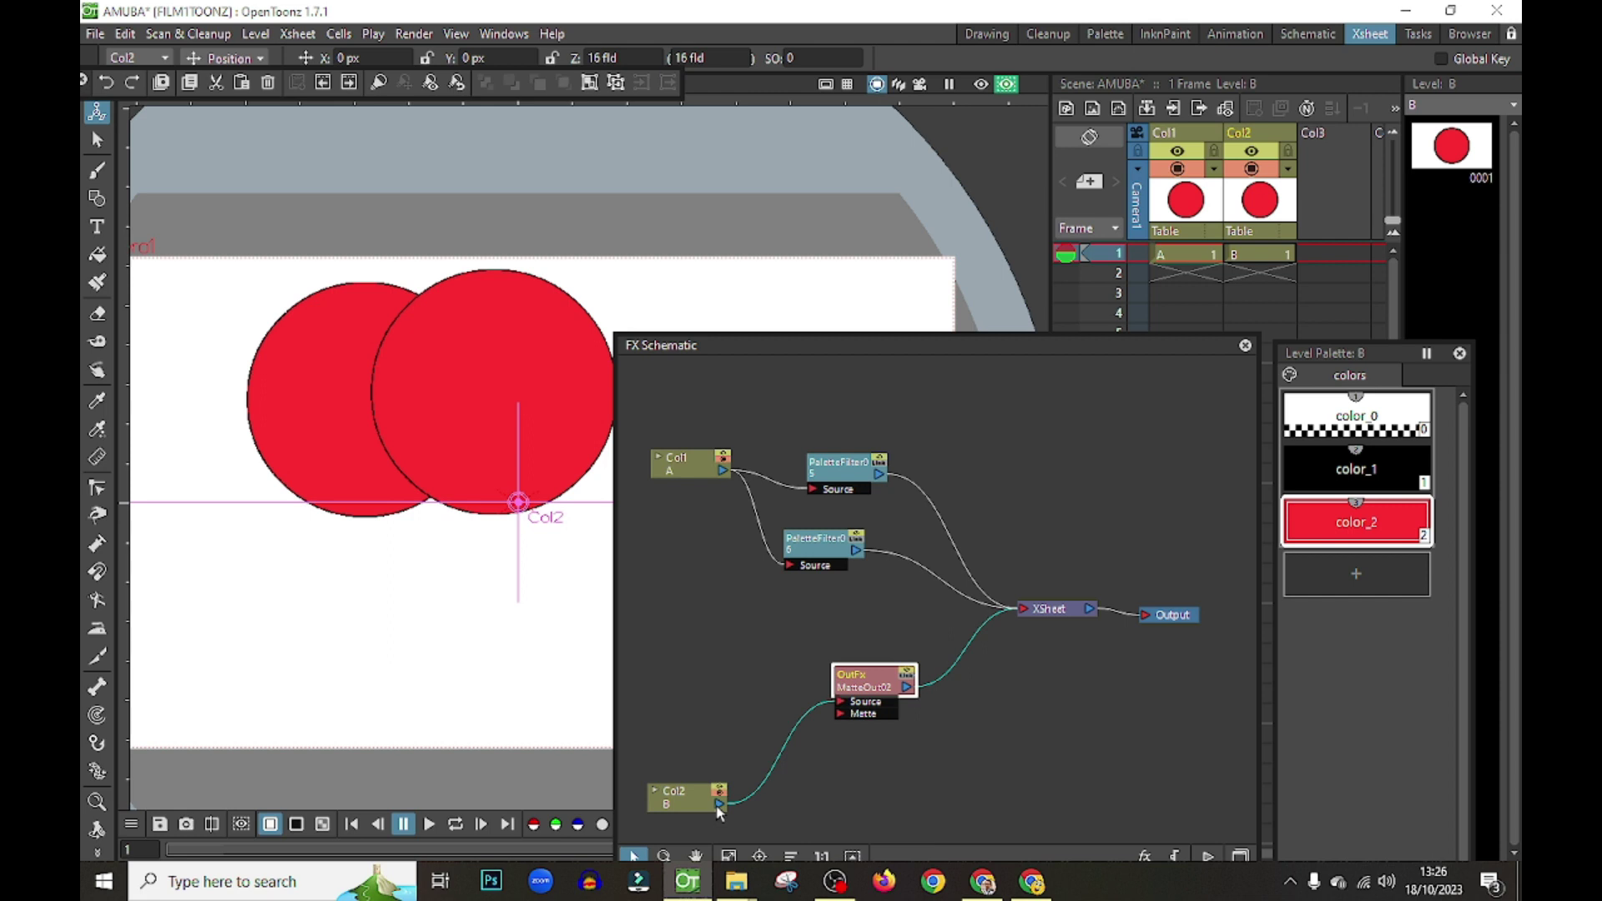
- Connect Col2's output directly to XSheet and move the Matte Out node closer to the second Palette Filter
{"action": "left_click", "coordinate": [718, 812]}
{"action": "left_click_drag", "start_coordinate": [763, 815], "coordinate": [1069, 608]}
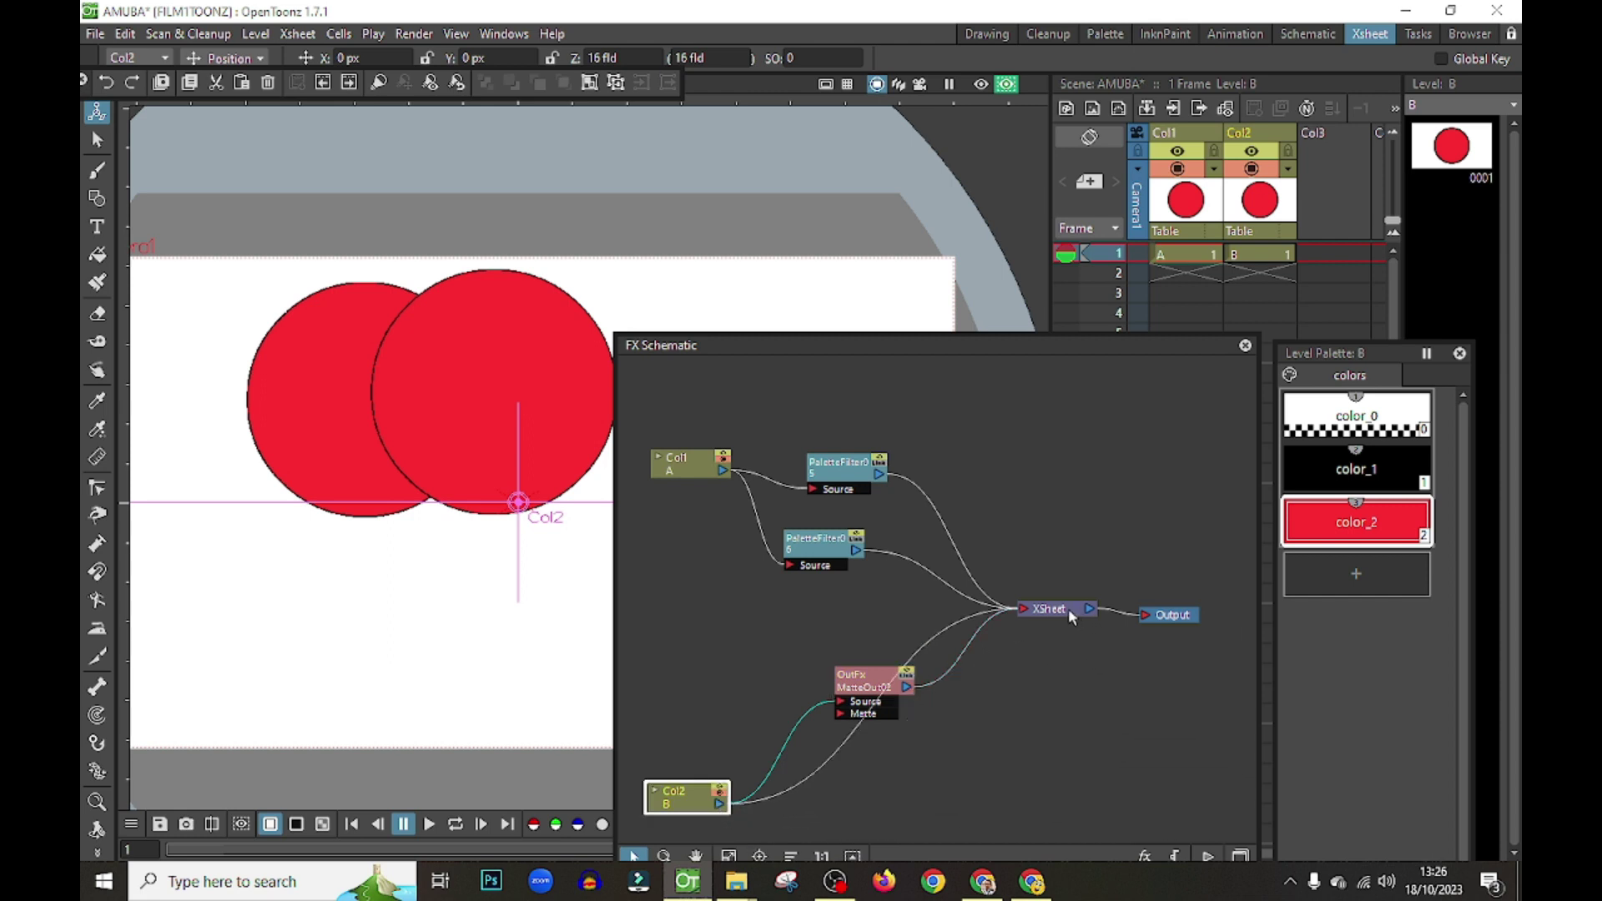
{"action": "left_click_drag", "start_coordinate": [876, 680], "coordinate": [827, 645]}
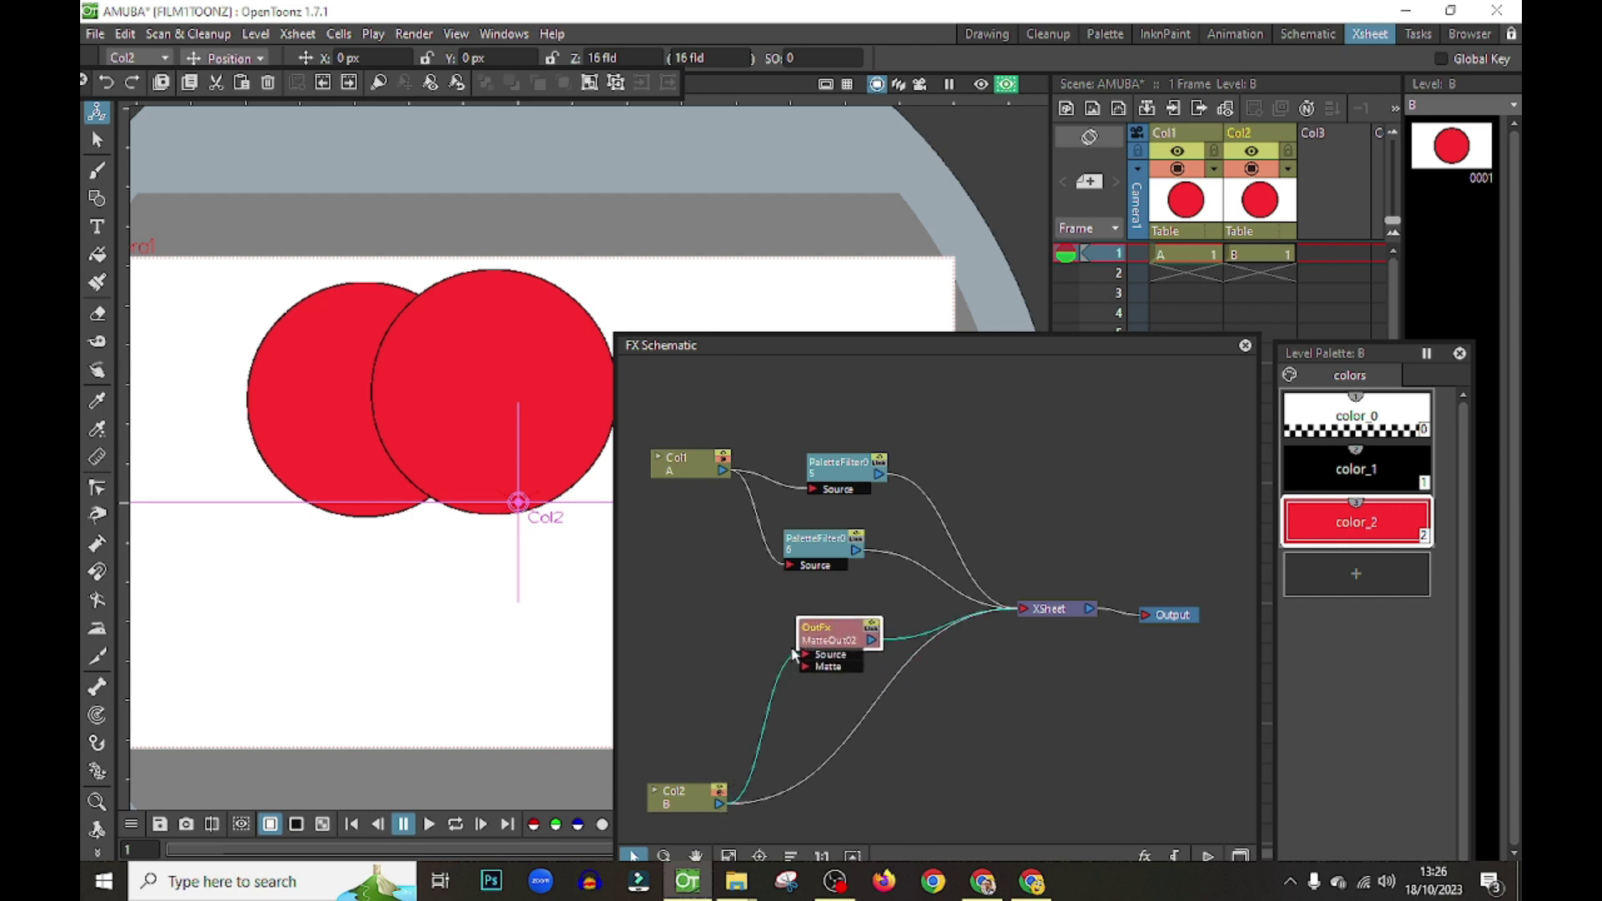
- Rewire Matte Out with the second Palette Filter as Source and Col2 as Matte, removing that filter's direct XSheet link
{"action": "left_click_drag", "start_coordinate": [810, 546], "coordinate": [870, 630]}
{"action": "left_click", "coordinate": [923, 574]}
{"action": "key", "text": "Delete"}
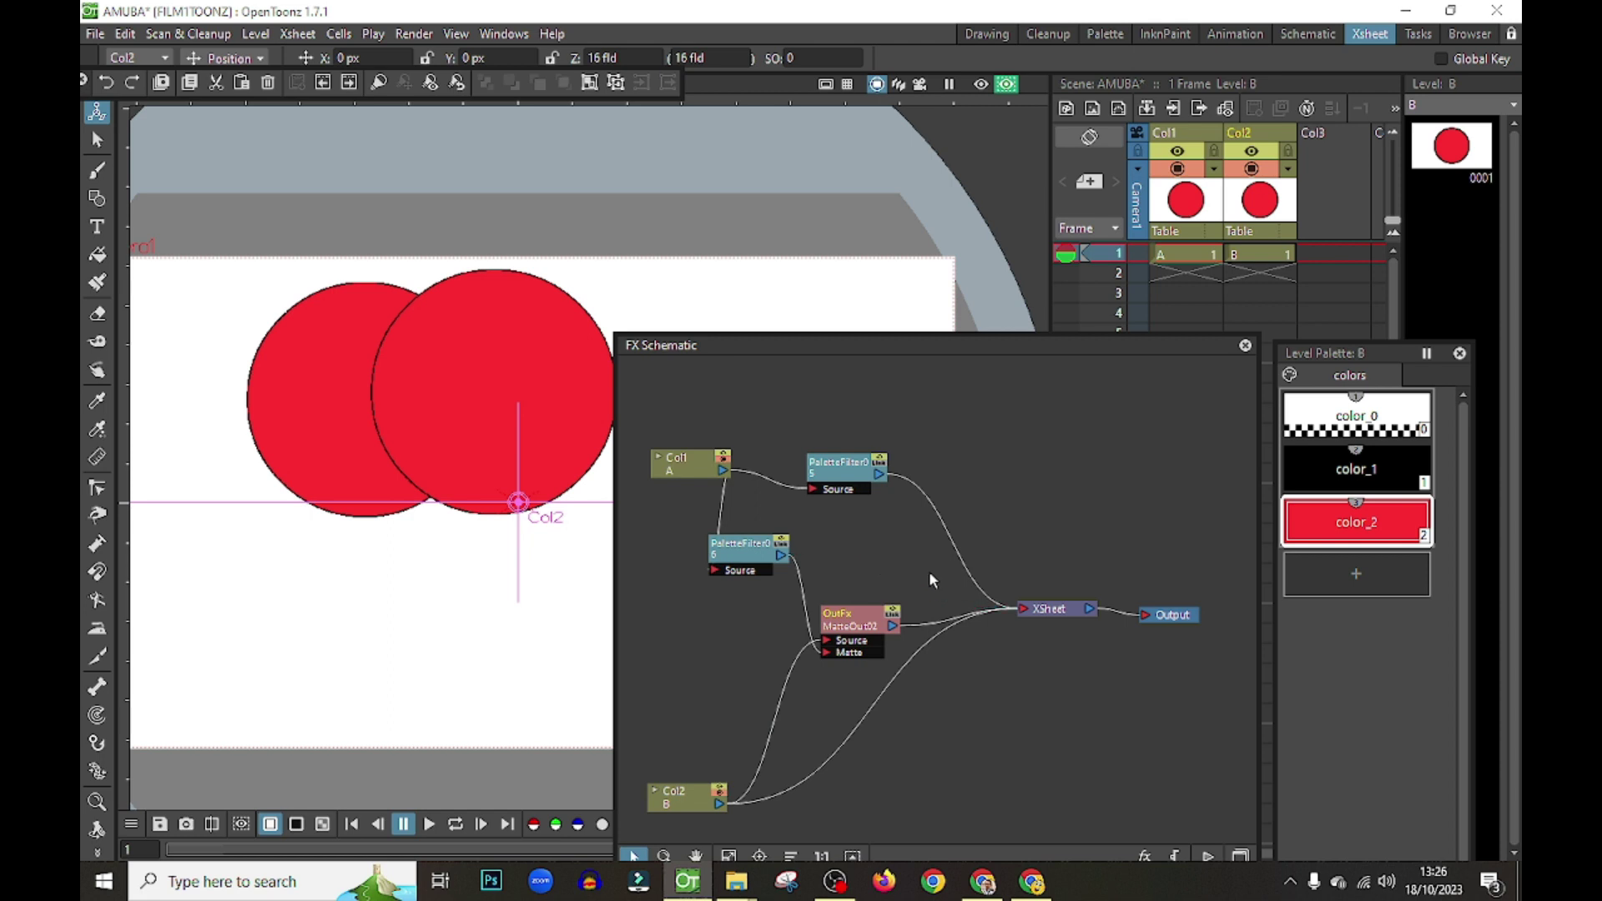
{"action": "left_click", "coordinate": [894, 681]}
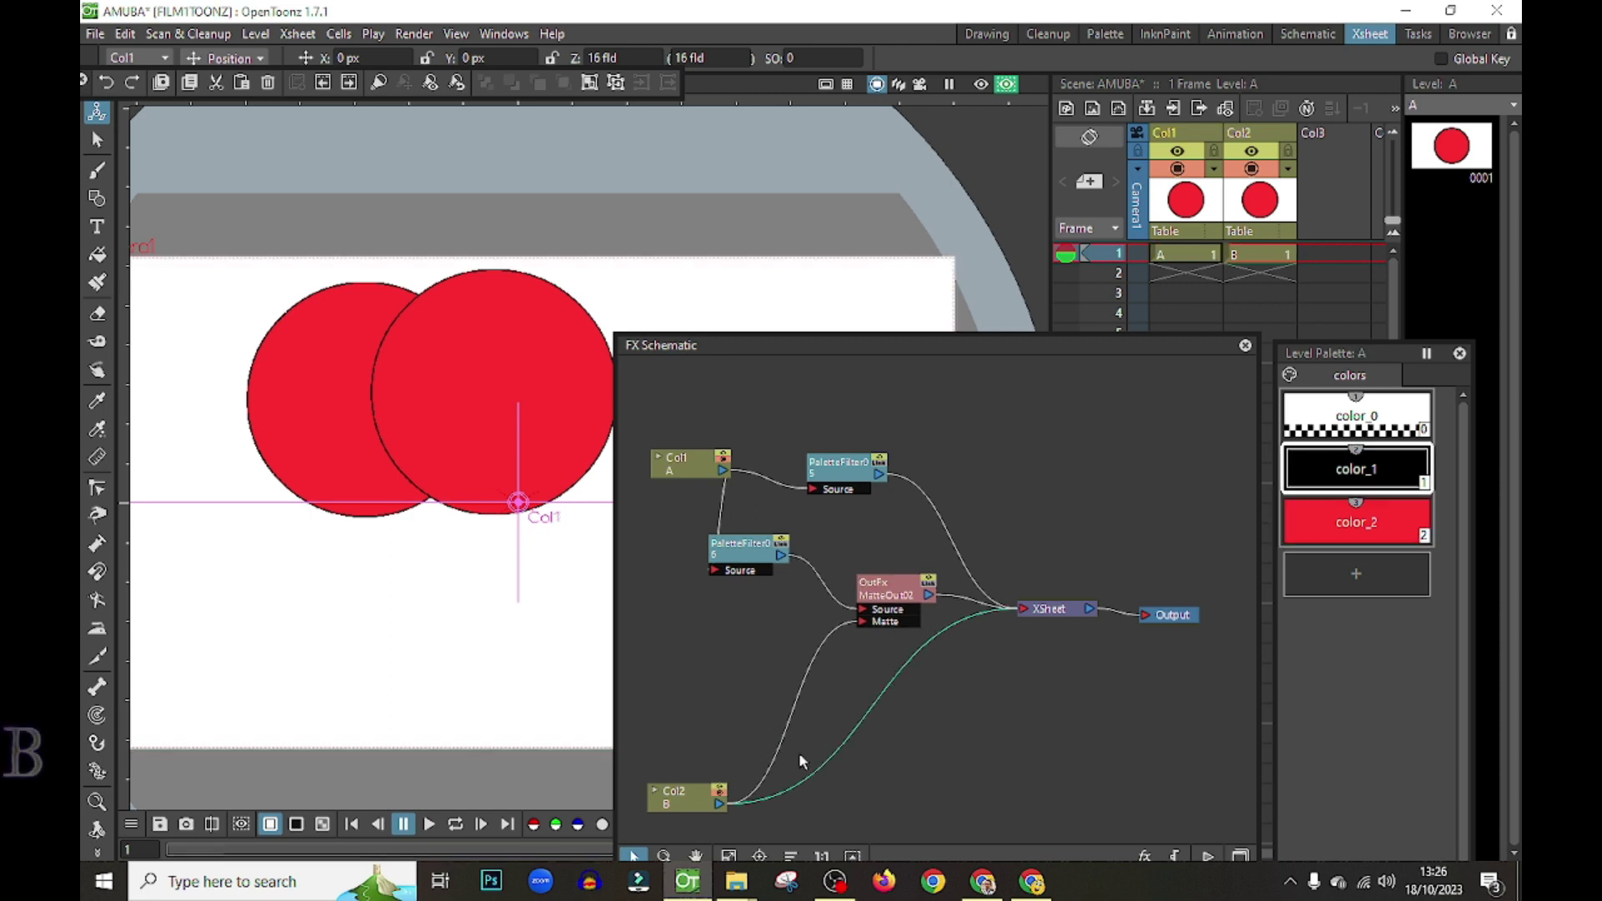
- Insert a Palette Filter from Toonz_Level on Col2, between the column and Matte Out's Matte input
{"action": "right_click", "coordinate": [693, 803]}
{"action": "mouse_move", "coordinate": [775, 493]}
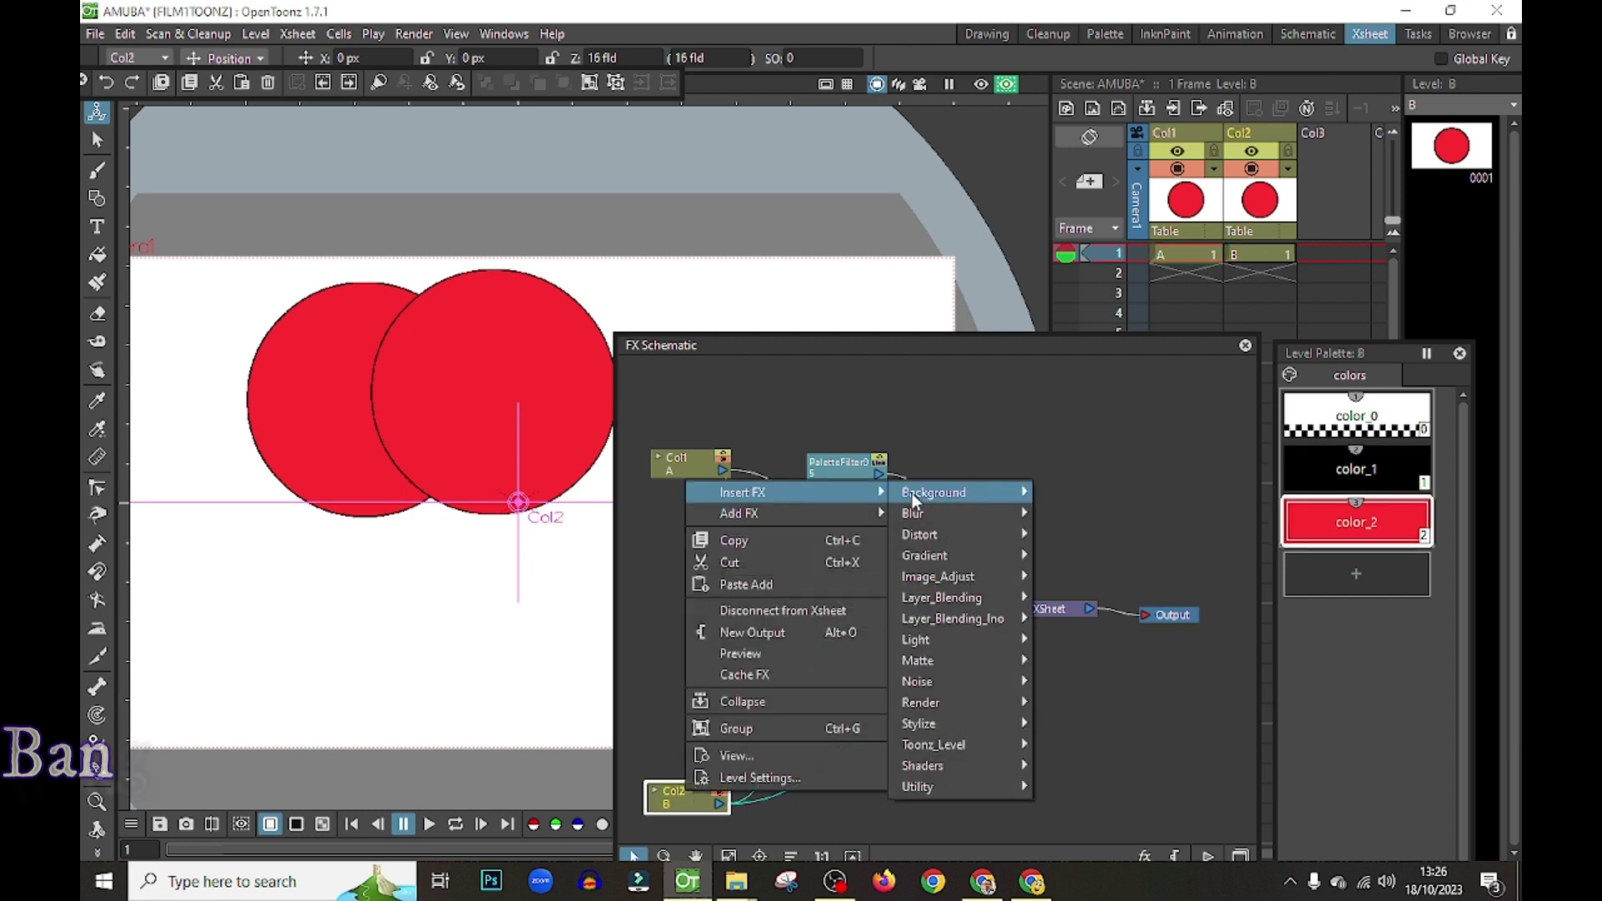
{"action": "mouse_move", "coordinate": [965, 753]}
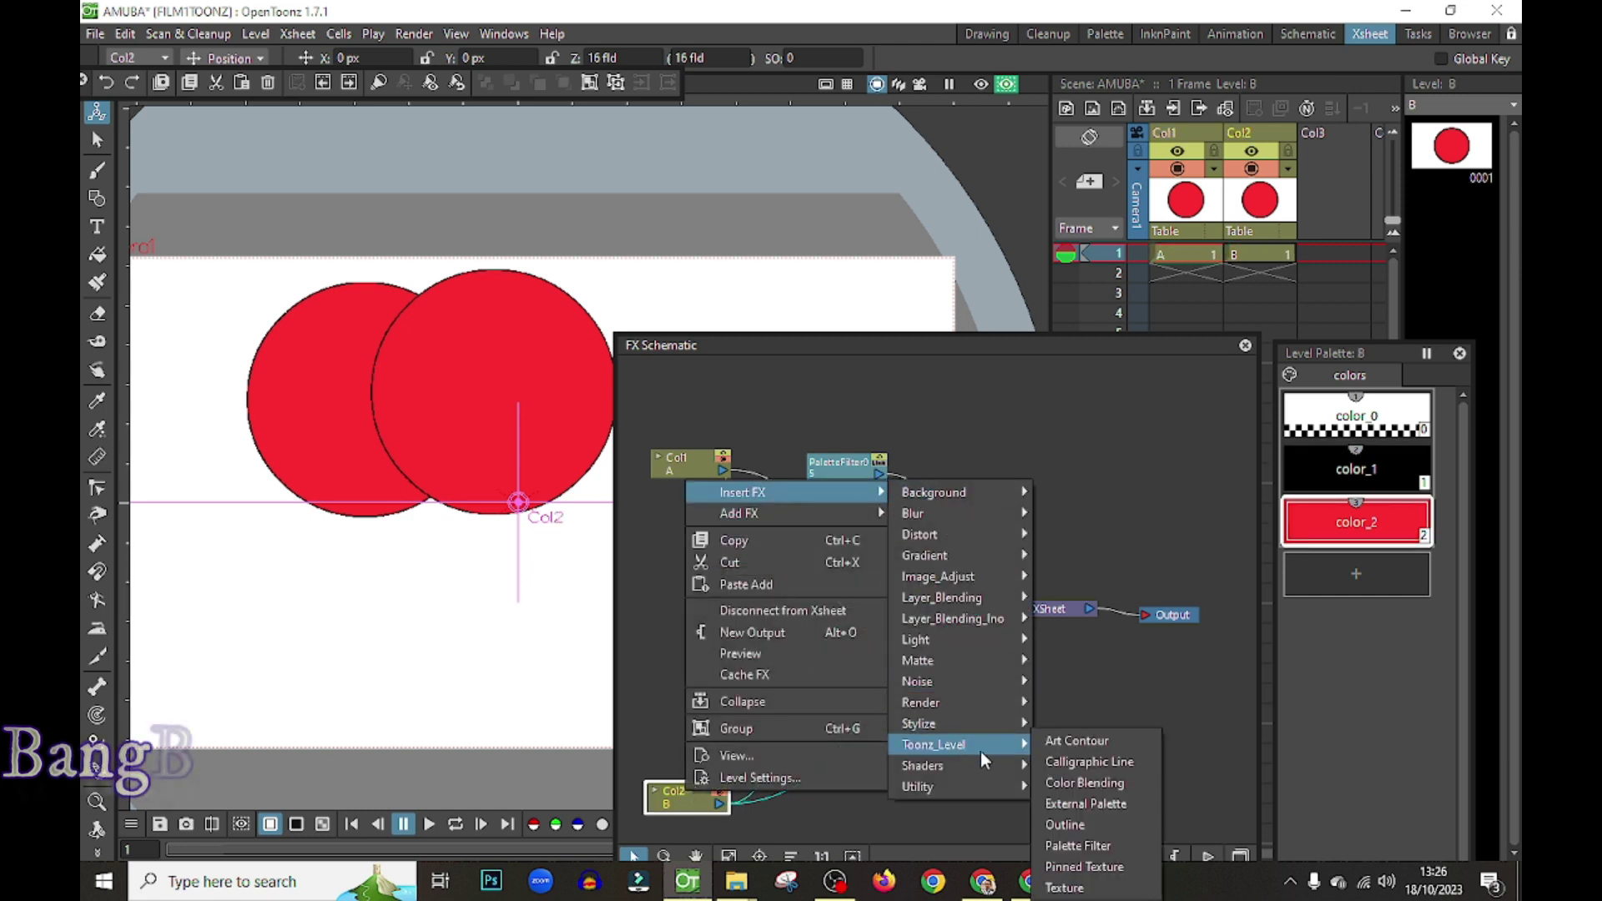
{"action": "left_click", "coordinate": [1105, 845]}
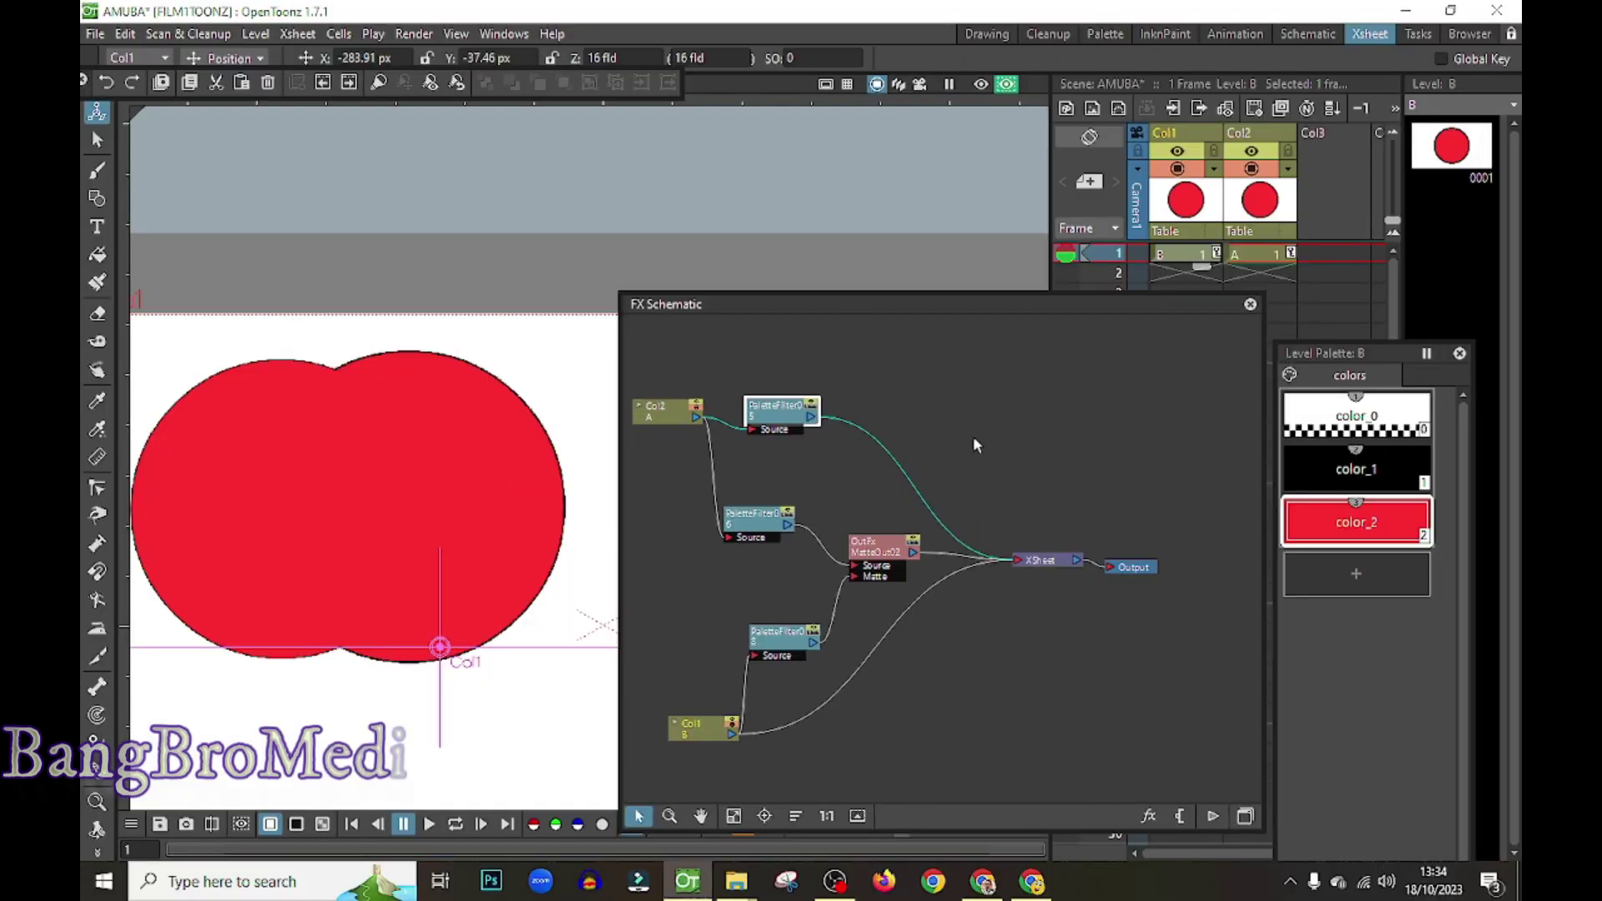
- Check the color index, Apply To and Action settings of Col2's upper Palette Filter, and save the scene
{"action": "scroll", "coordinate": [861, 489], "scroll_direction": "up", "scroll_amount": 1}
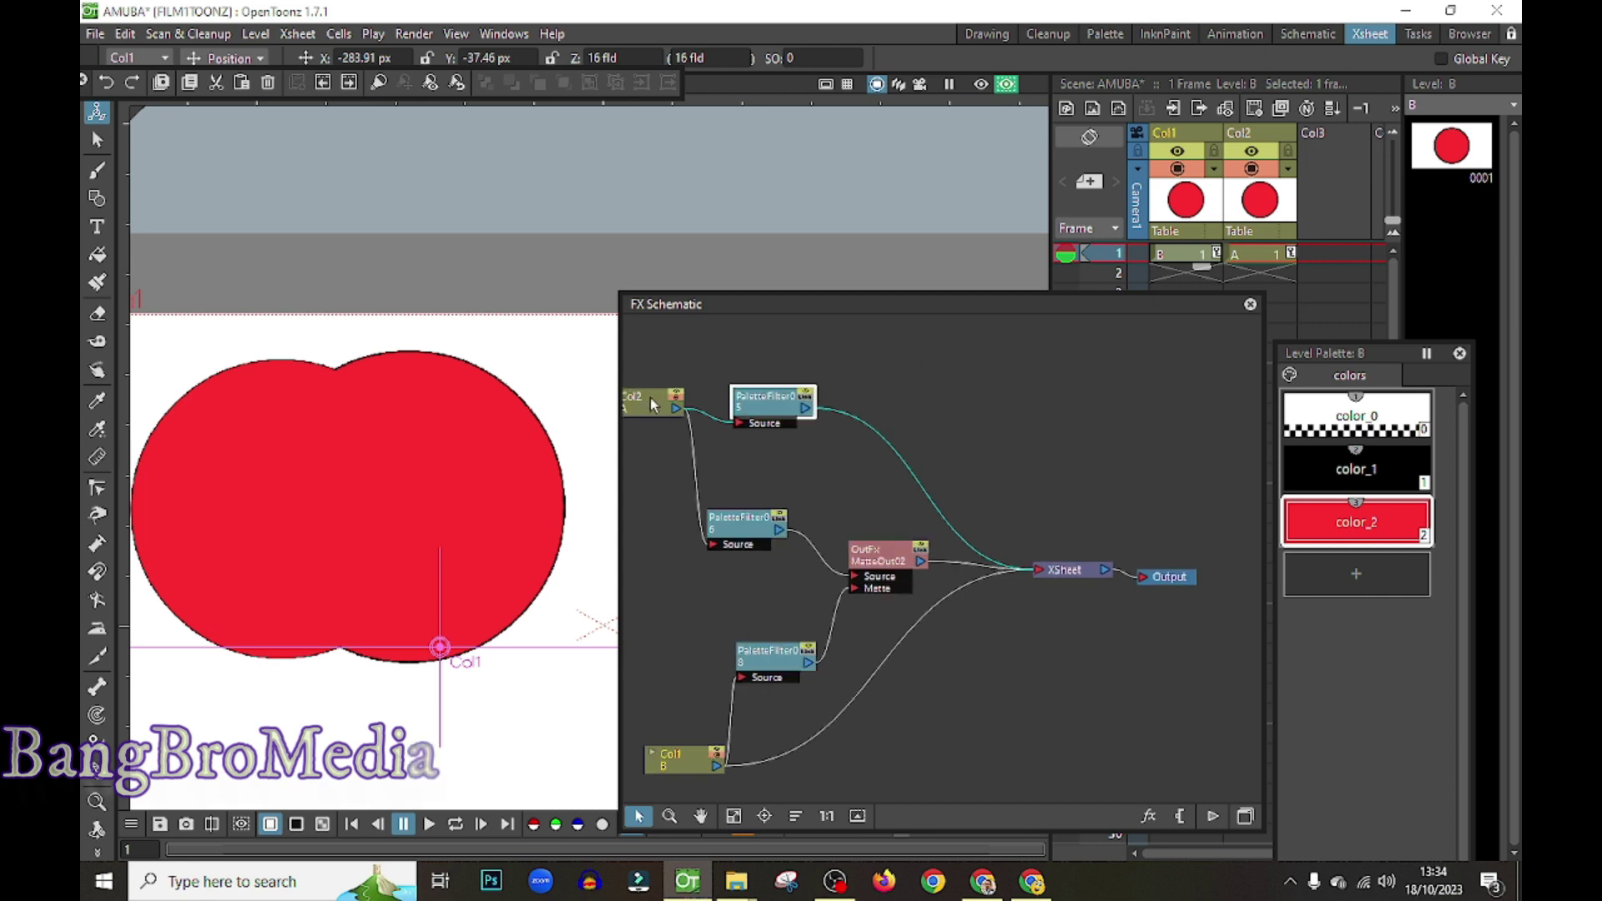
{"action": "left_click", "coordinate": [1270, 132]}
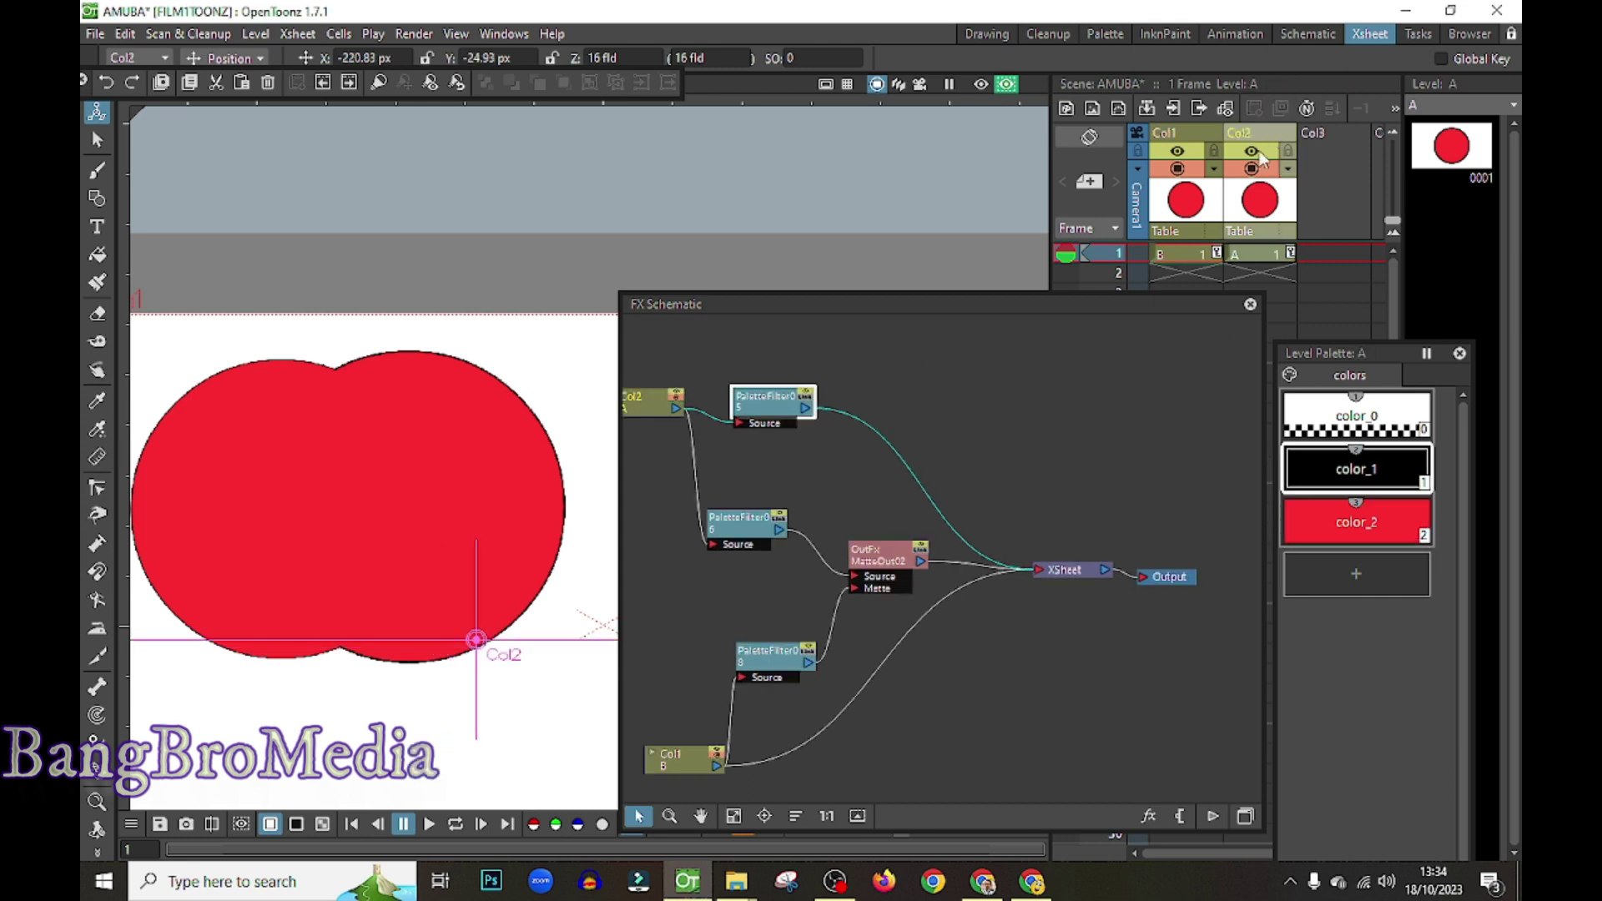
{"action": "left_click", "coordinate": [653, 409]}
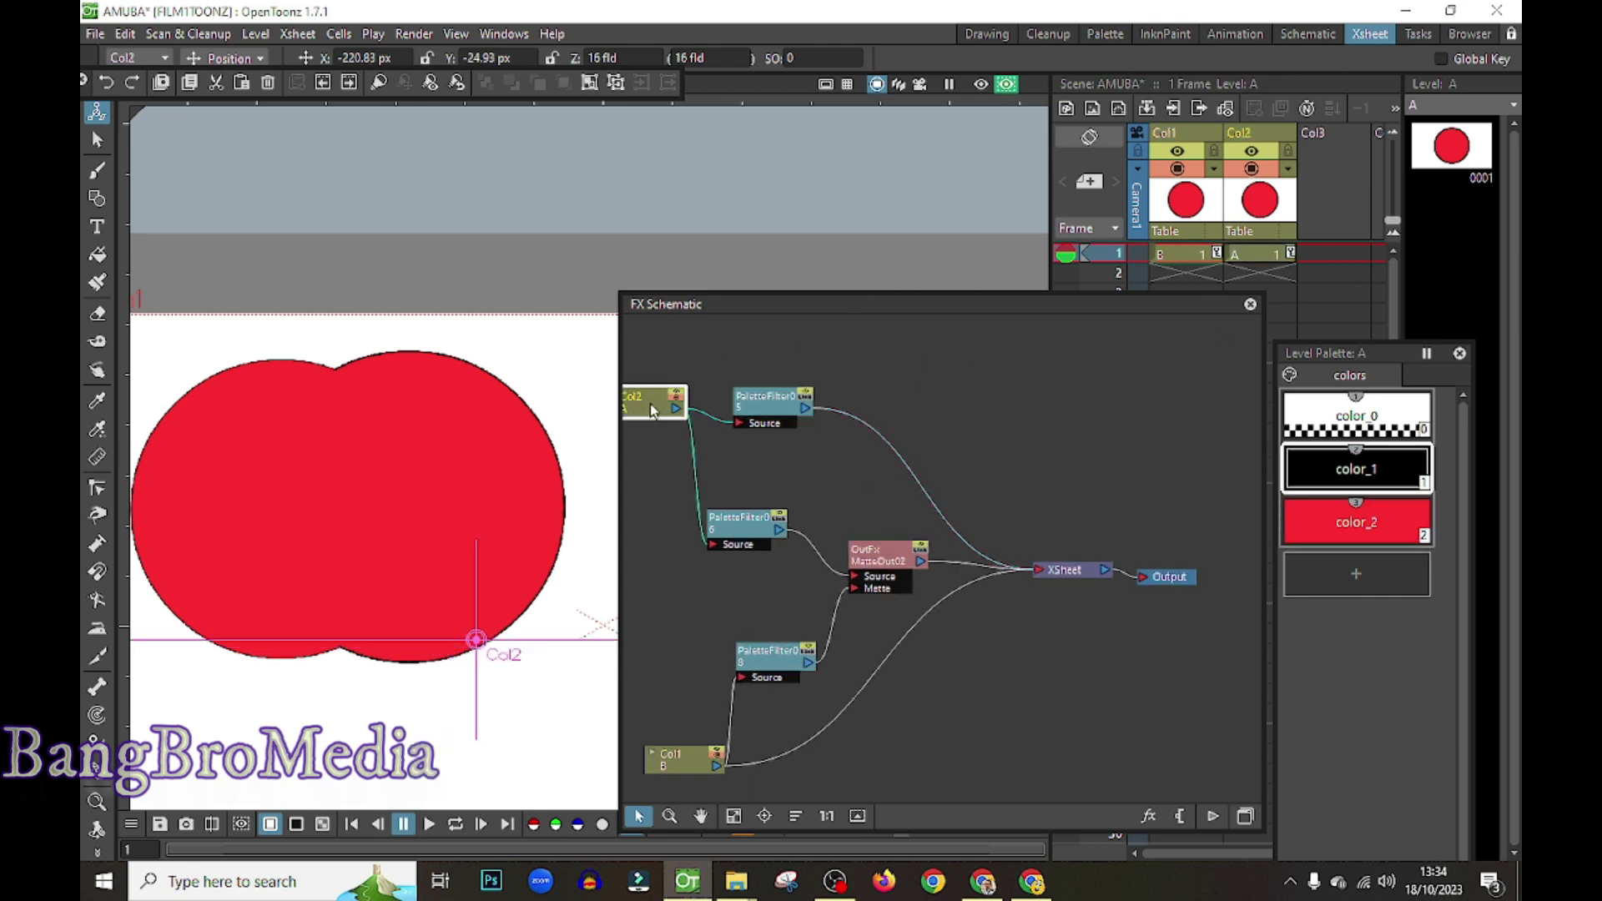
{"action": "double_click", "coordinate": [769, 419]}
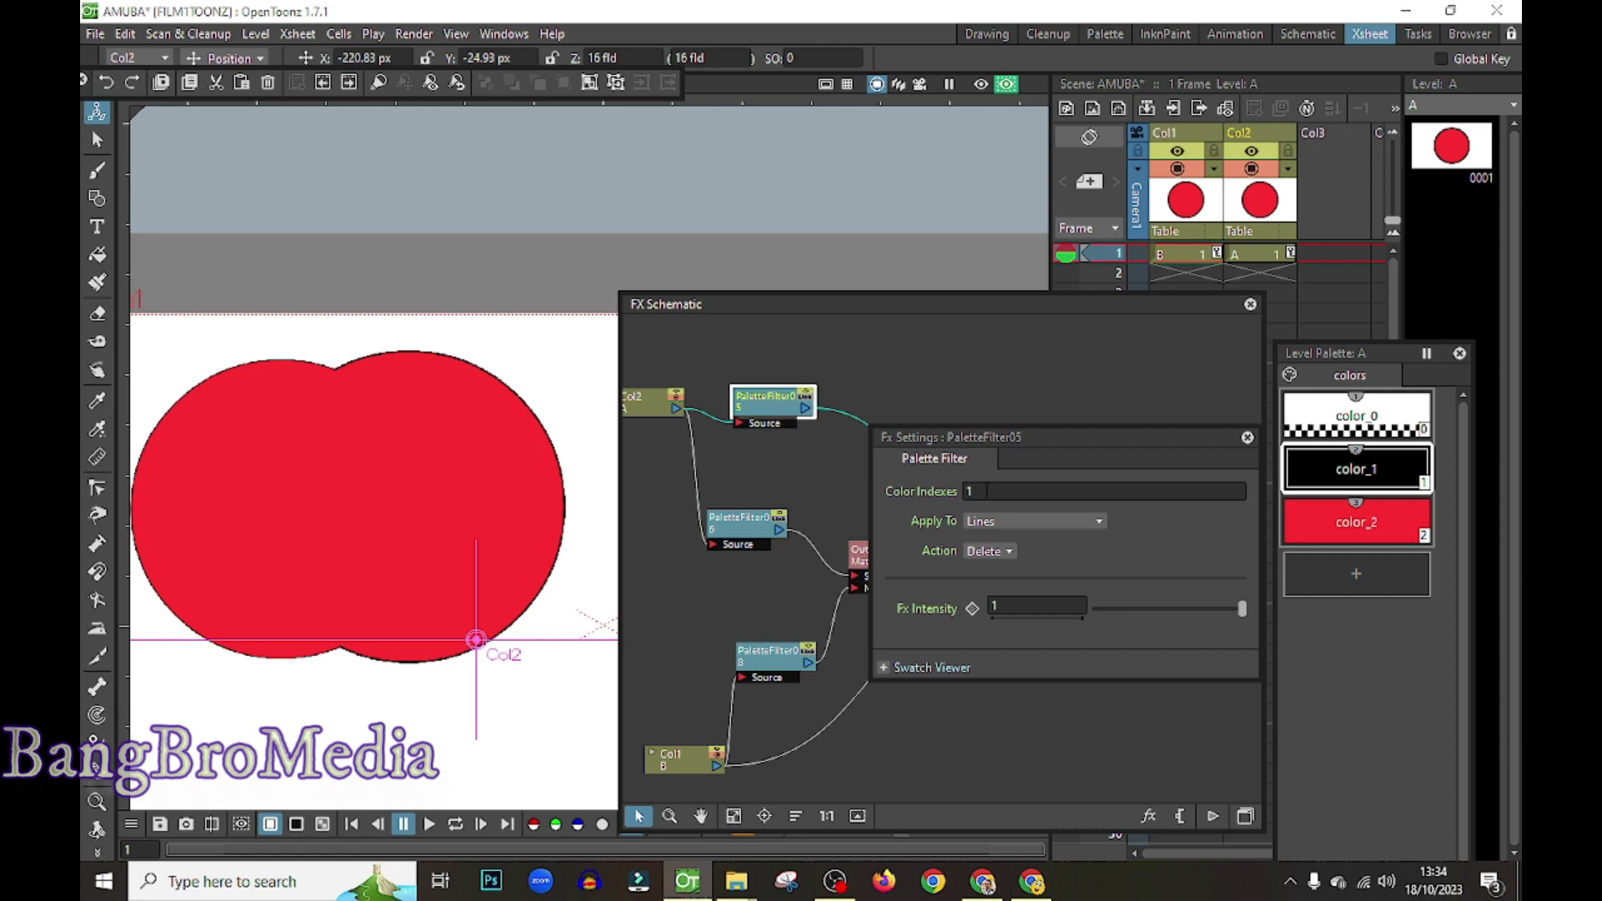
{"action": "left_click", "coordinate": [987, 491]}
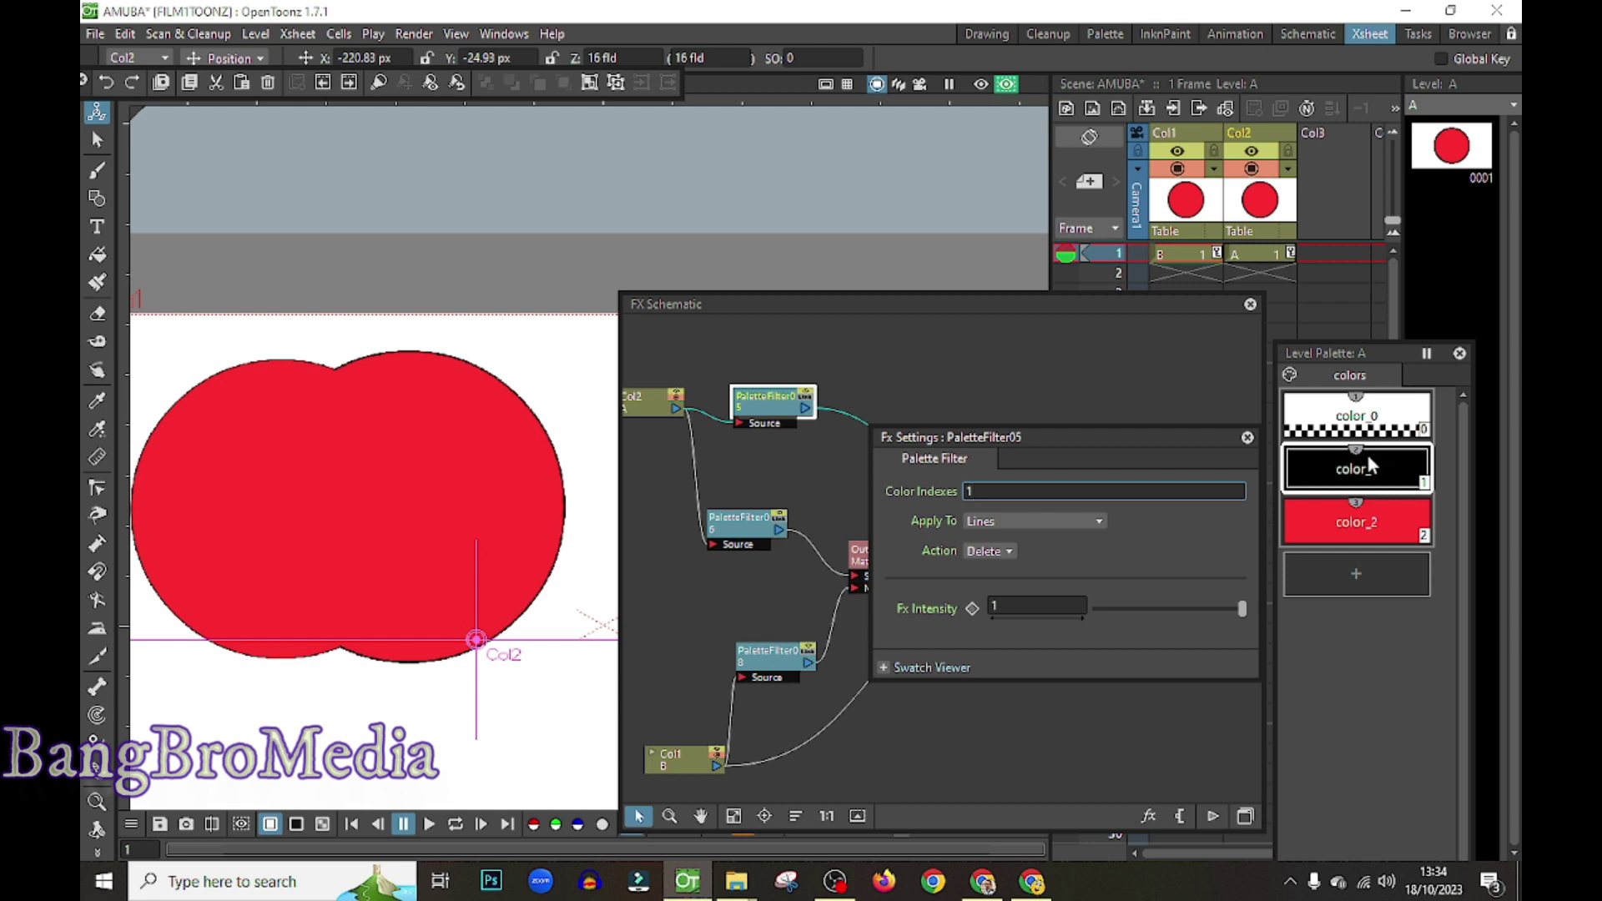
{"action": "key", "text": "ctrl+s"}
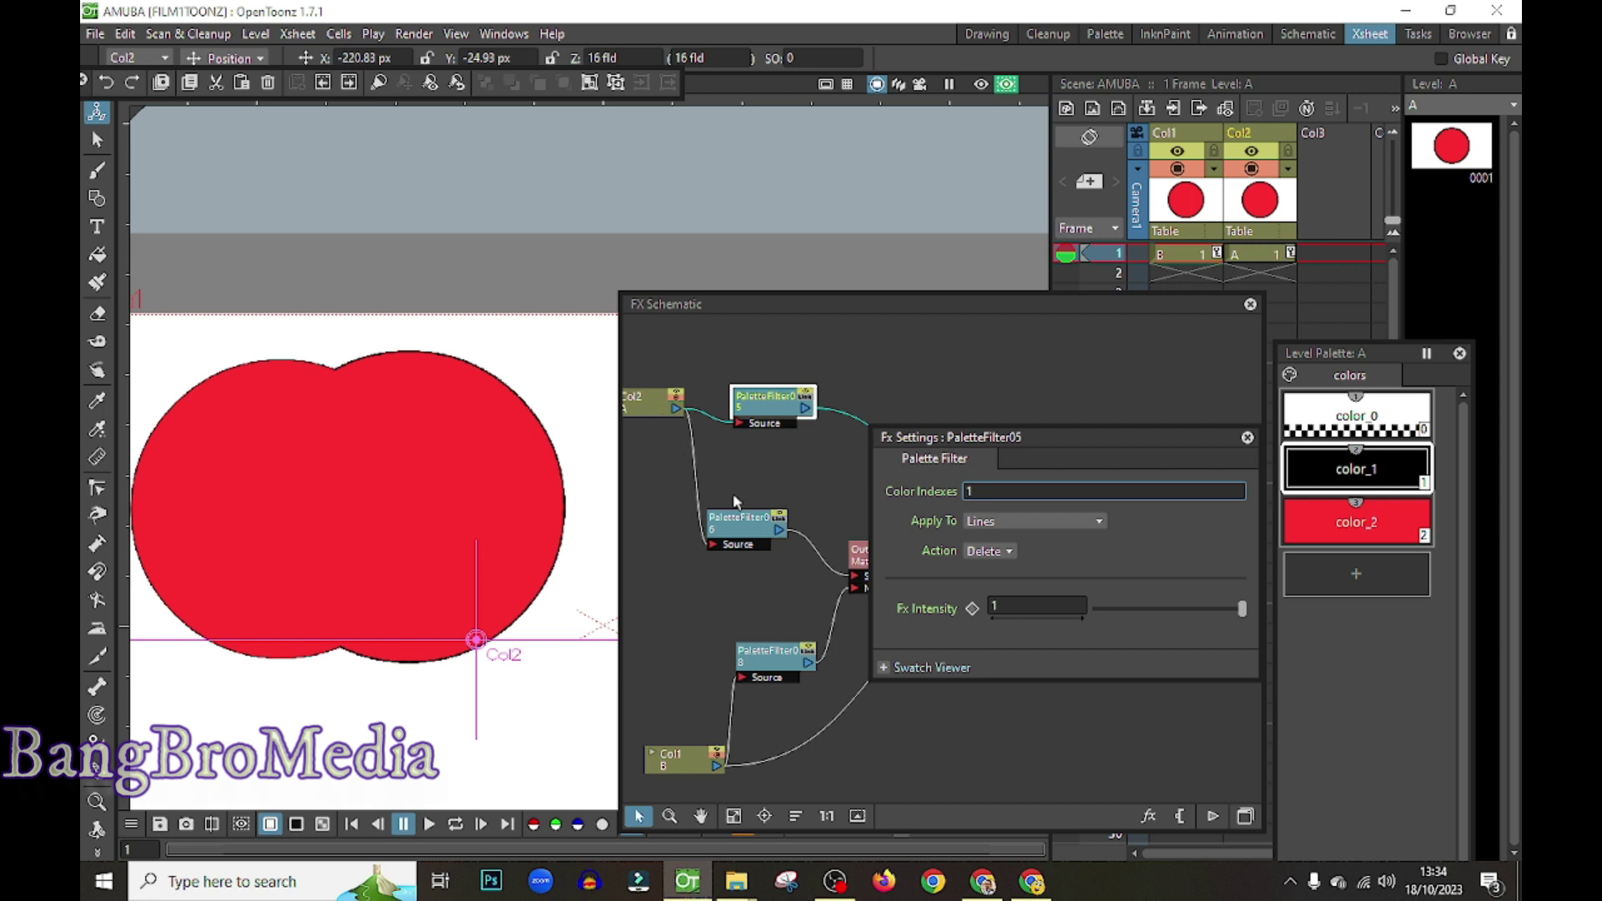
- Review the settings of the Palette Filter feeding Matte Out's Source input, and close them
{"action": "left_click", "coordinate": [750, 523]}
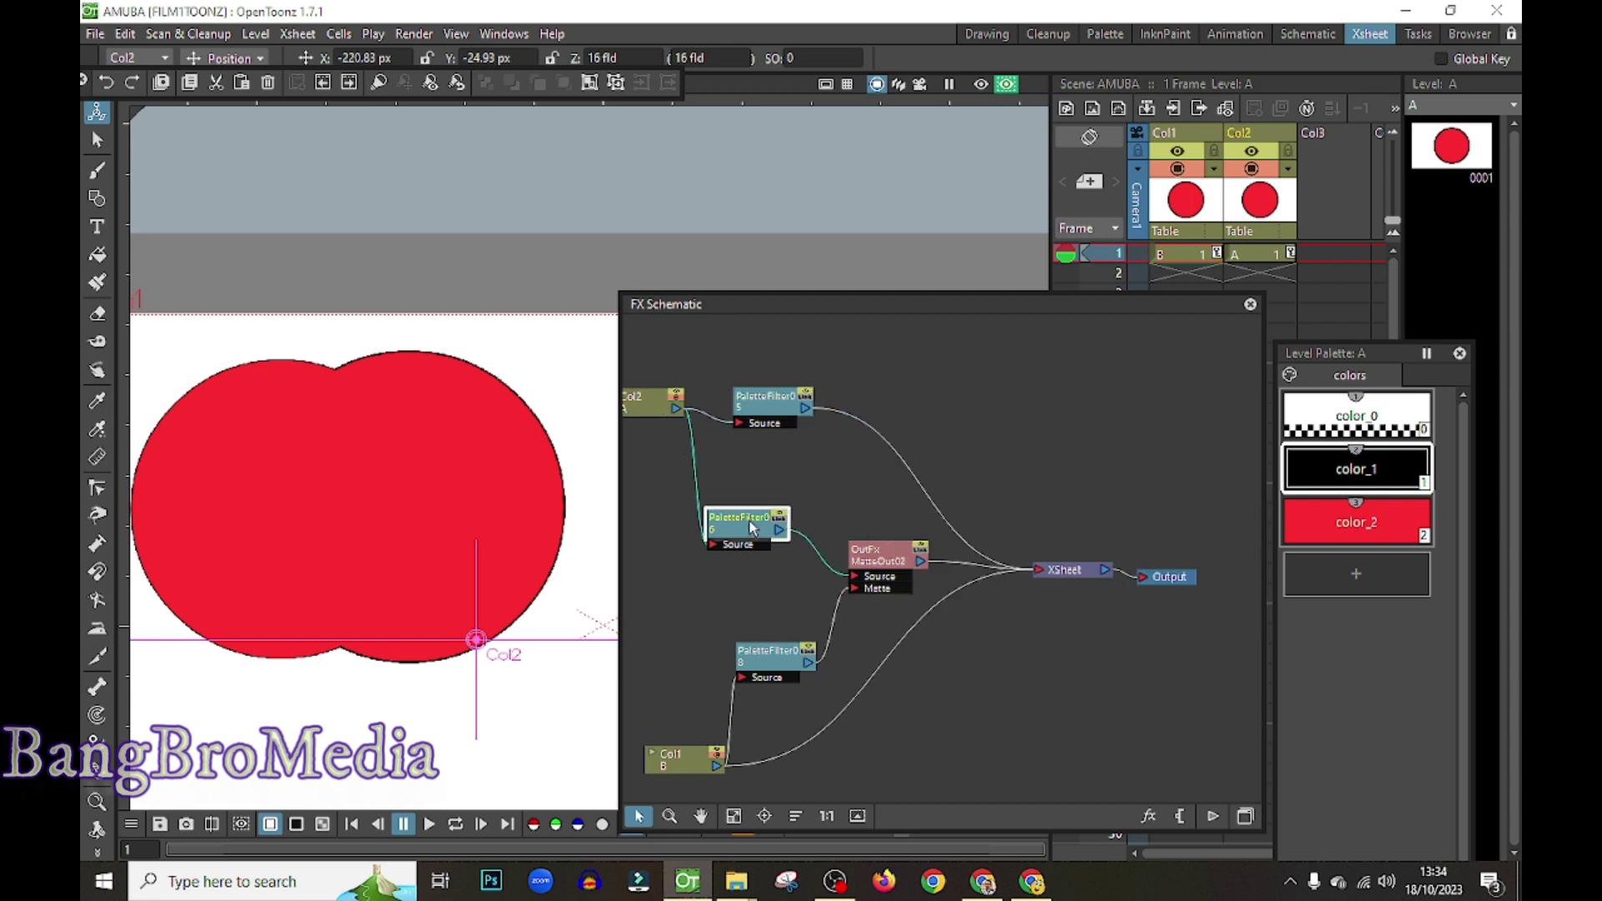
{"action": "double_click", "coordinate": [754, 527]}
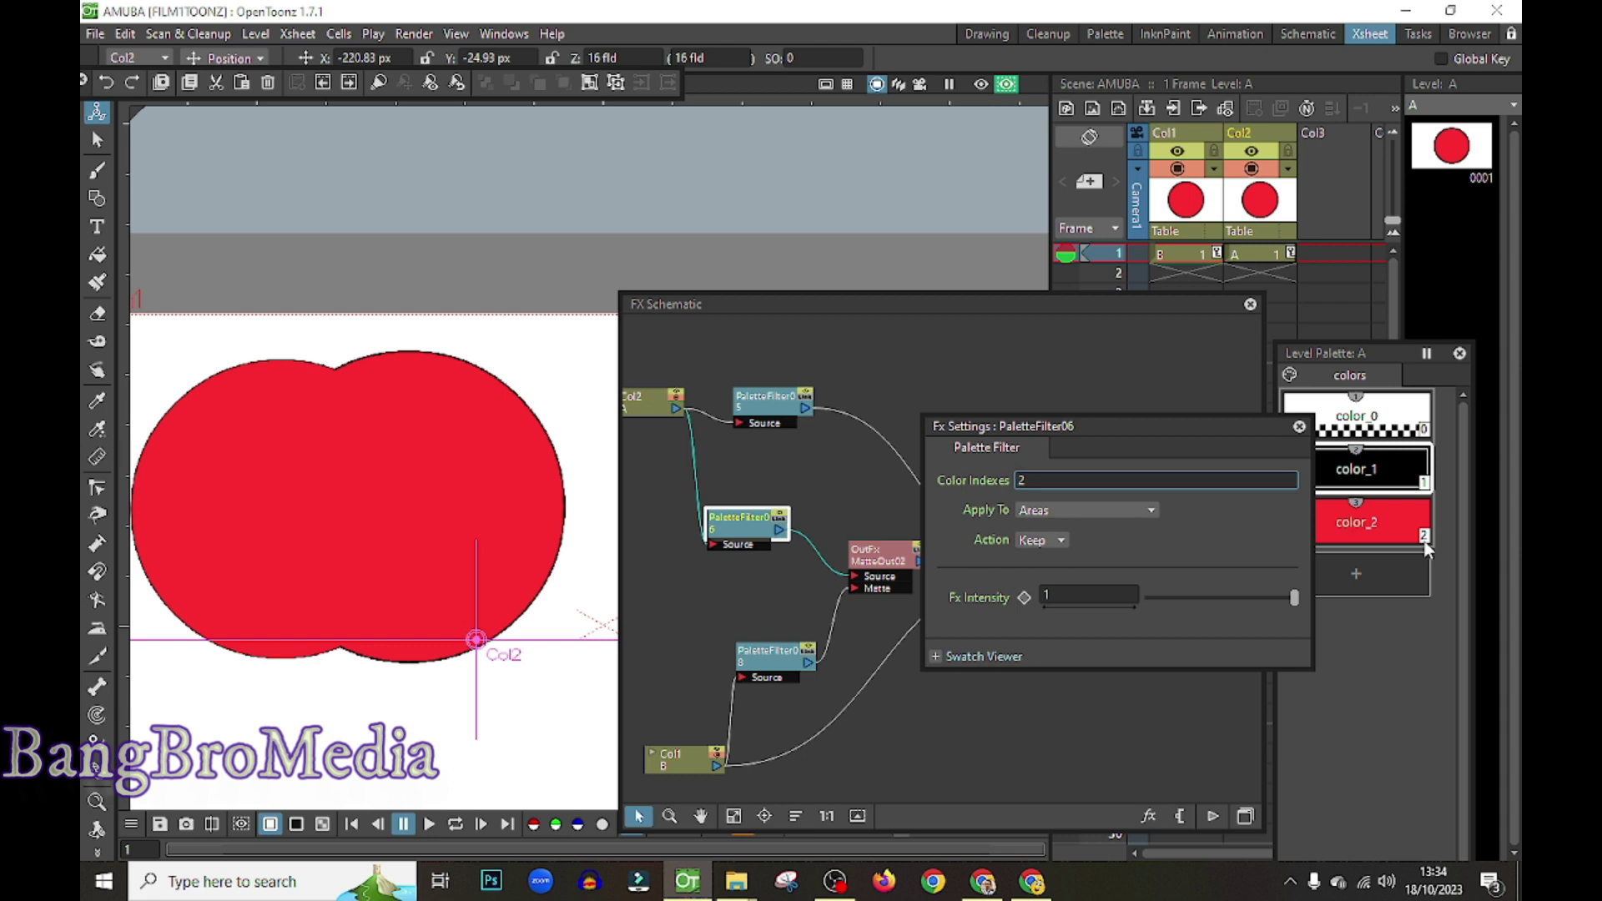
{"action": "left_click_drag", "start_coordinate": [1229, 427], "coordinate": [1168, 430]}
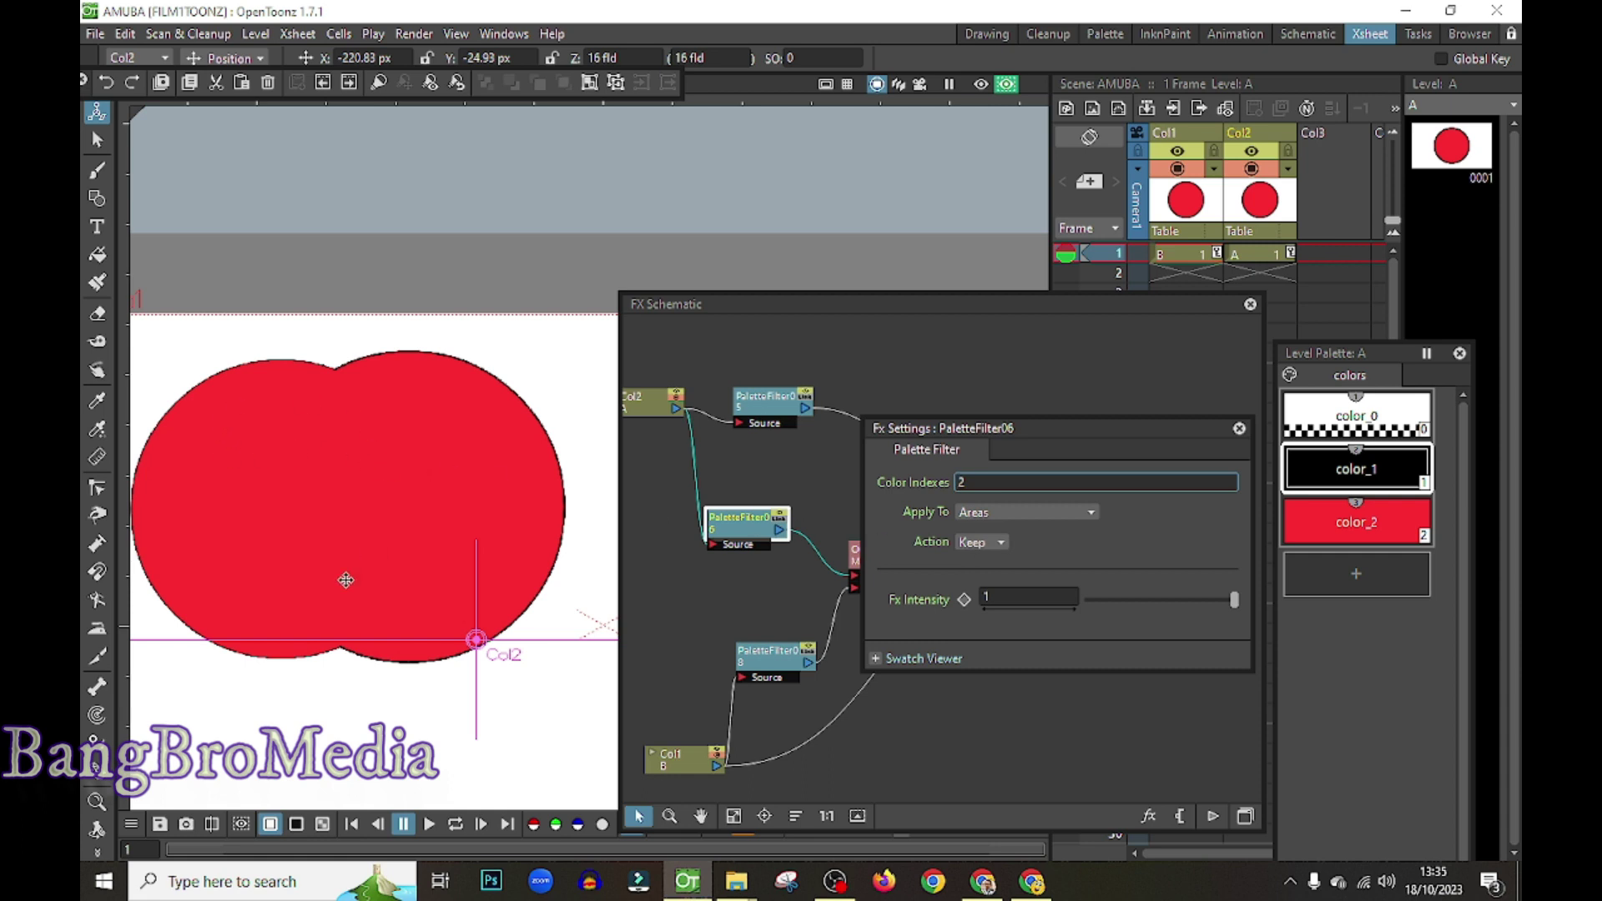
{"action": "left_click", "coordinate": [1240, 429]}
- Select the Col1 node and open the settings of the Palette Filter between it and Matte Out's Matte input
{"action": "left_click", "coordinate": [676, 766]}
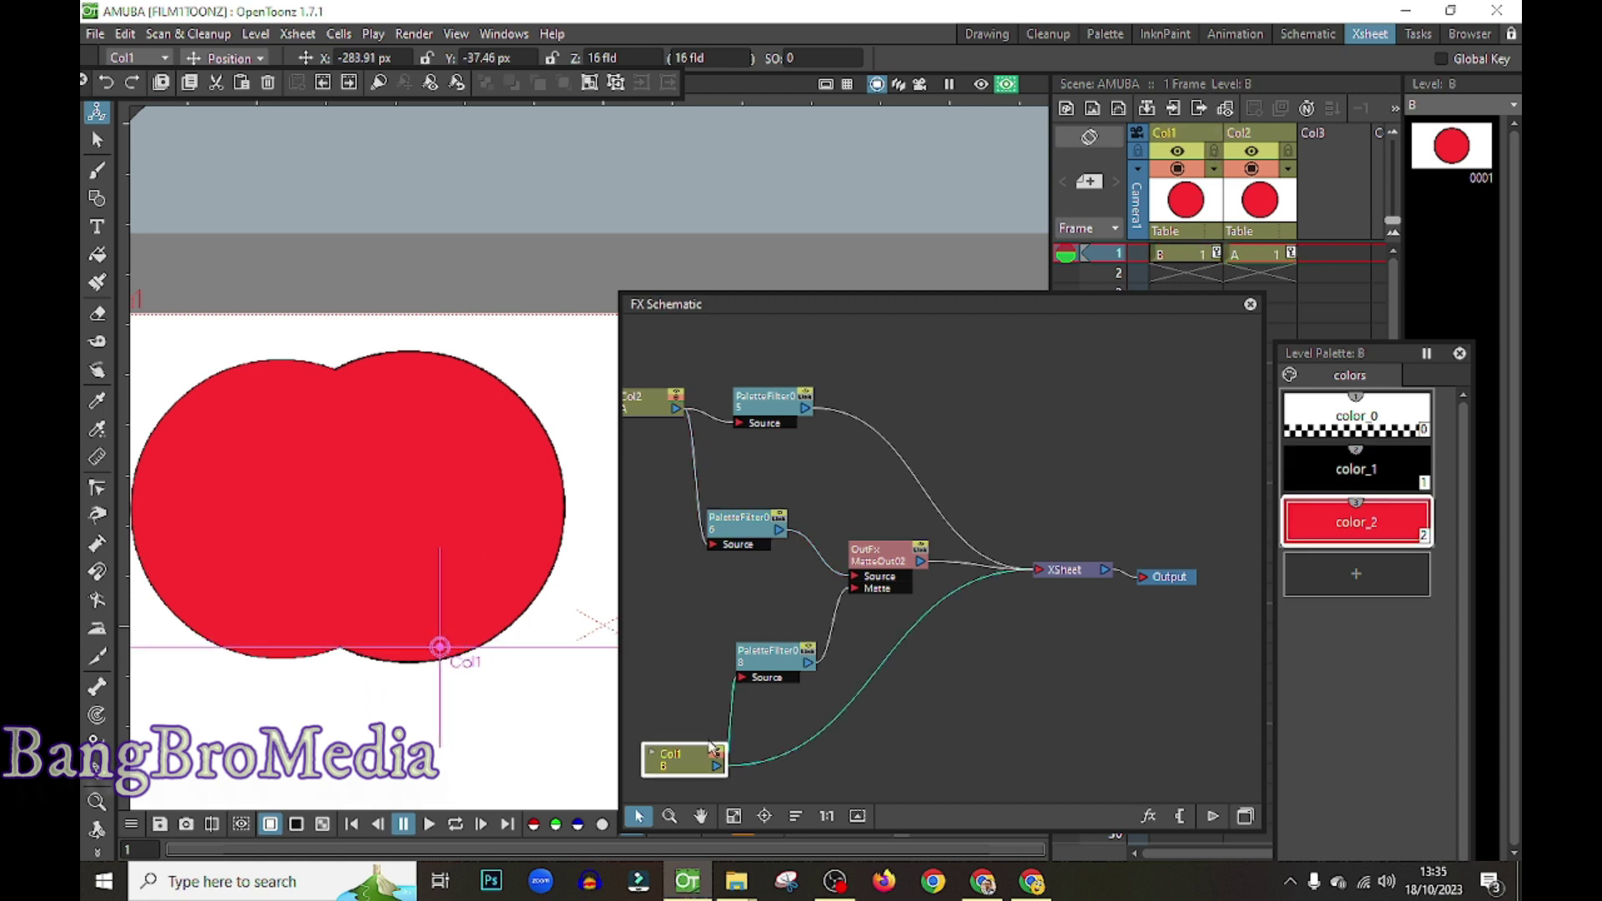
{"action": "left_click_drag", "start_coordinate": [712, 749], "coordinate": [684, 762]}
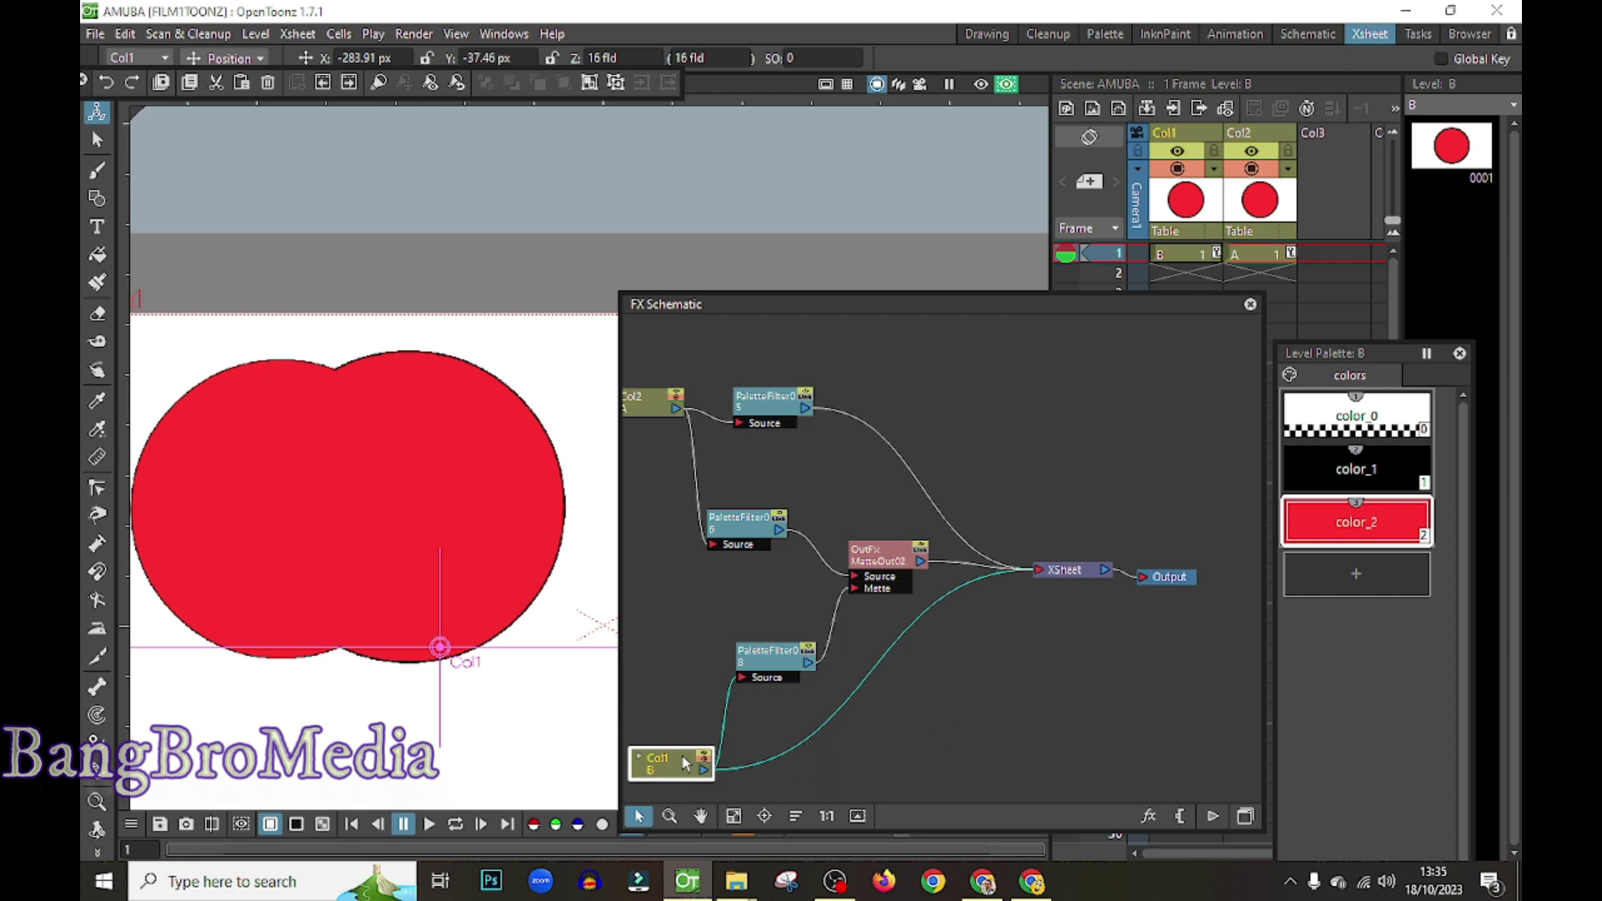
{"action": "double_click", "coordinate": [777, 662]}
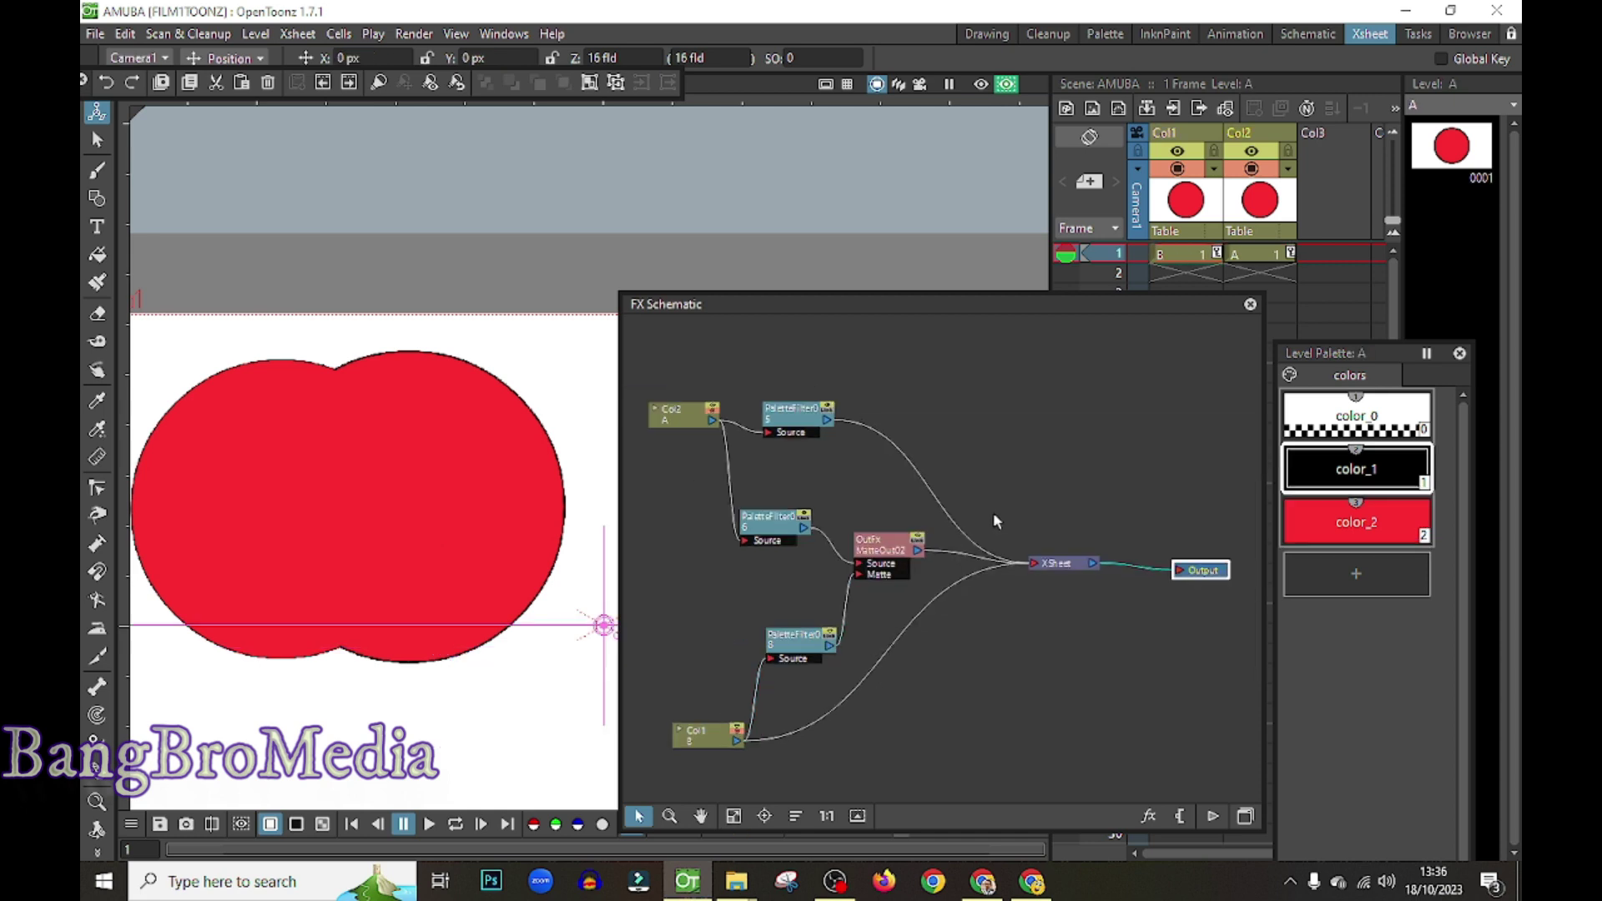
- Arrange the Col1 and Col2 nodes and their outer Palette Filters more compactly around the Matte Out branch
{"action": "left_click_drag", "start_coordinate": [692, 743], "coordinate": [678, 726]}
{"action": "left_click_drag", "start_coordinate": [784, 662], "coordinate": [750, 613]}
{"action": "left_click_drag", "start_coordinate": [704, 717], "coordinate": [689, 686]}
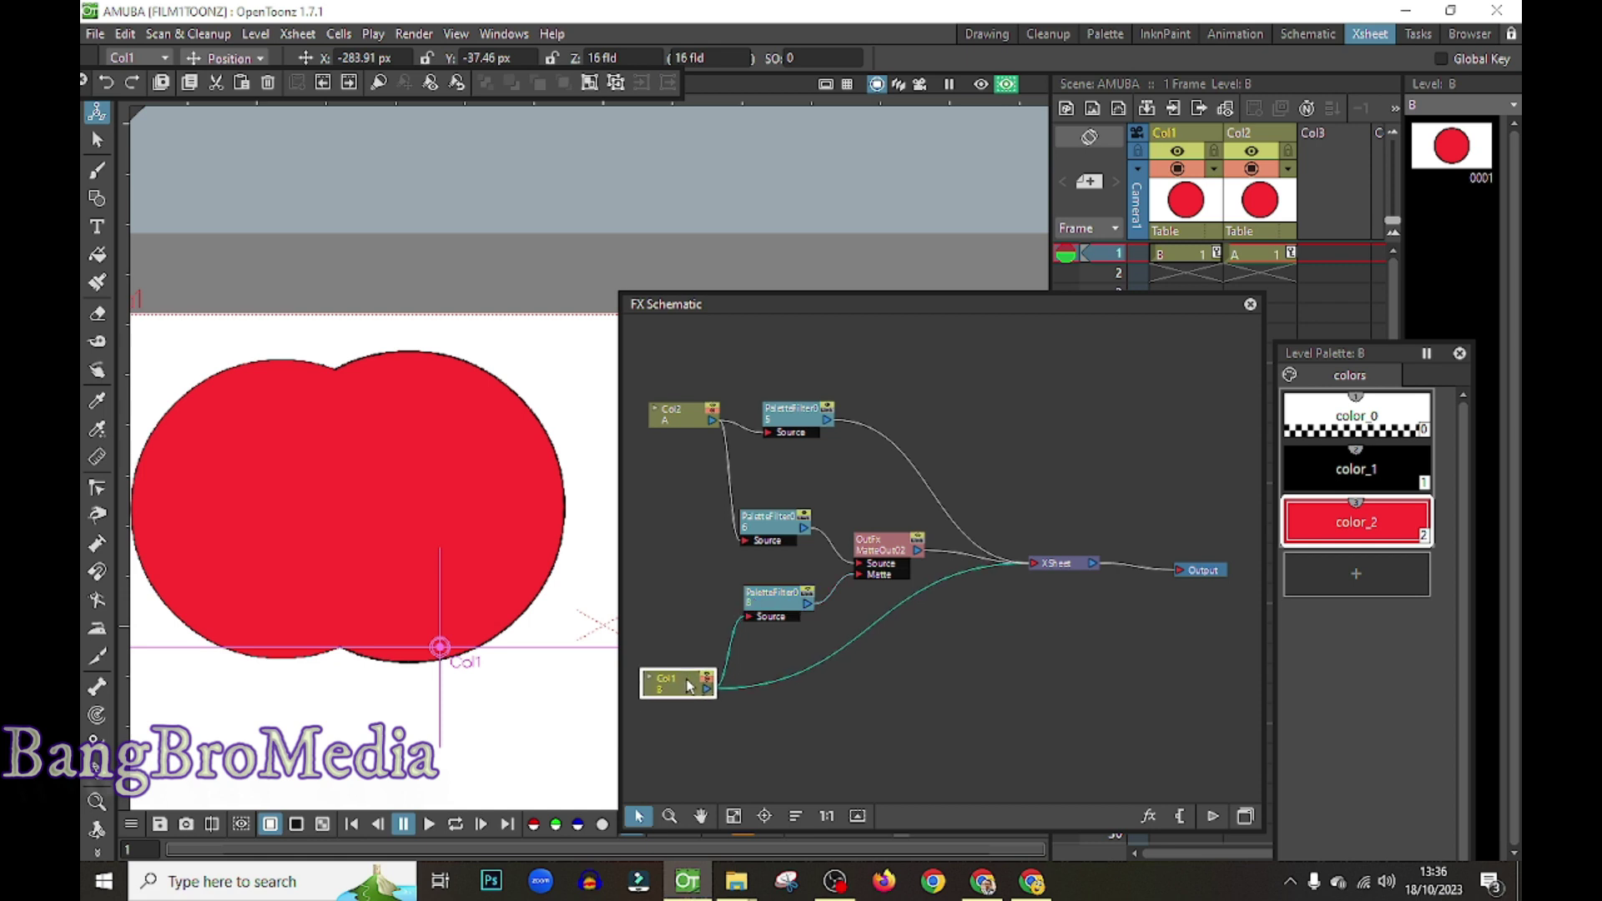
{"action": "left_click_drag", "start_coordinate": [689, 430], "coordinate": [673, 469]}
{"action": "left_click_drag", "start_coordinate": [803, 417], "coordinate": [806, 446]}
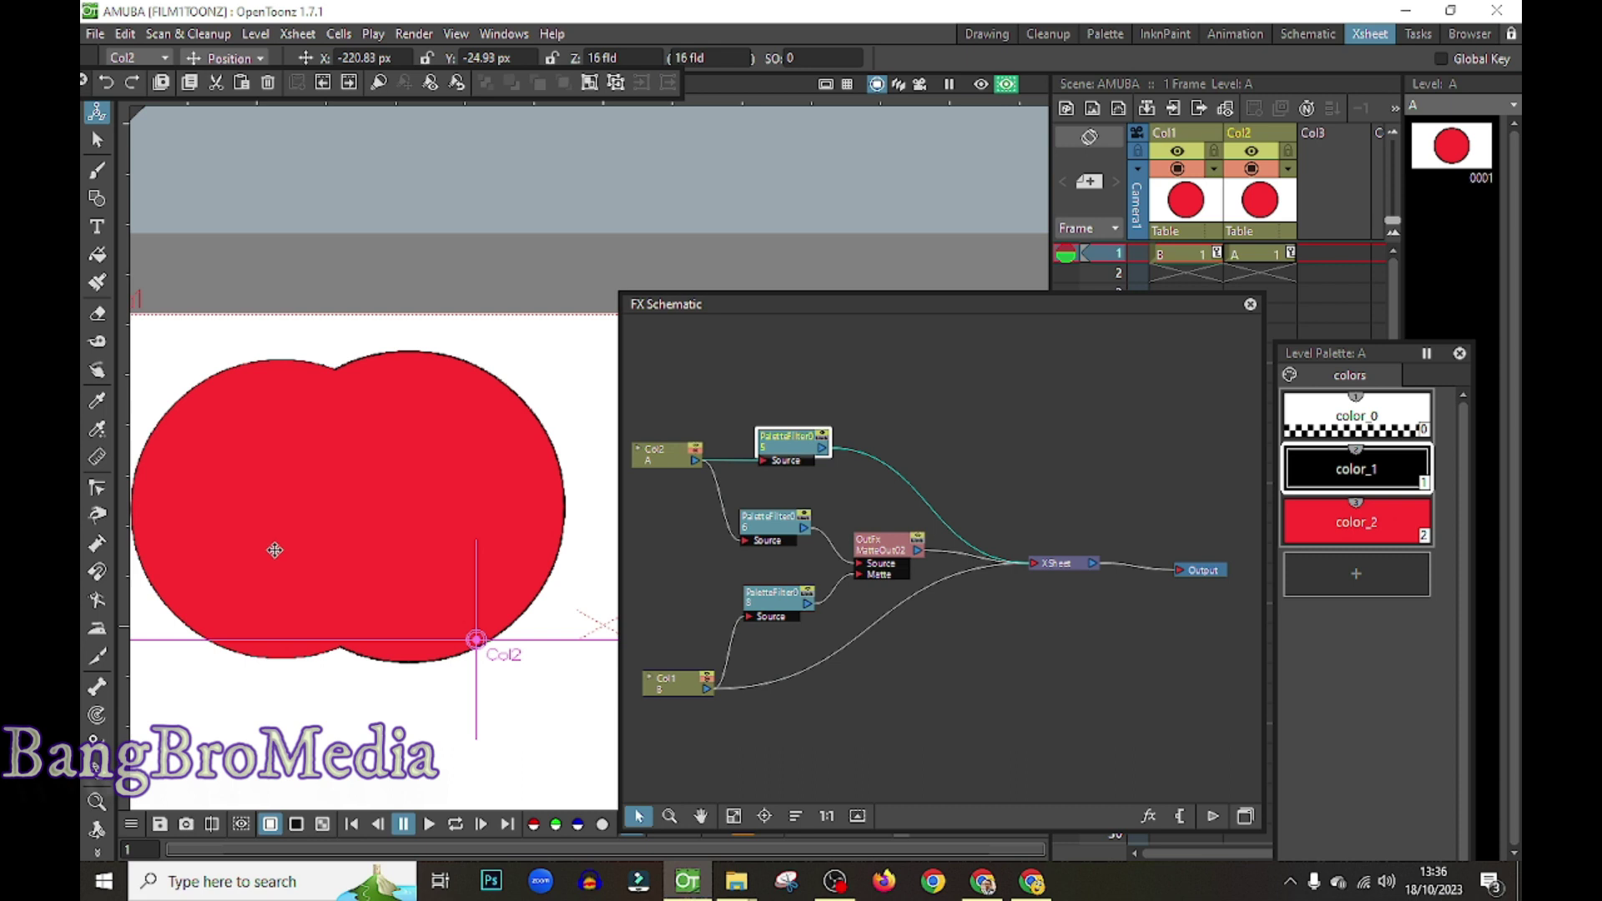
- Move the Col1 circle clear of the Col2 circle, to about X 150 px and Y -21 px
{"action": "scroll", "coordinate": [261, 454], "scroll_direction": "down", "scroll_amount": 2}
{"action": "left_click", "coordinate": [358, 422]}
{"action": "left_click_drag", "start_coordinate": [358, 423], "coordinate": [423, 458]}
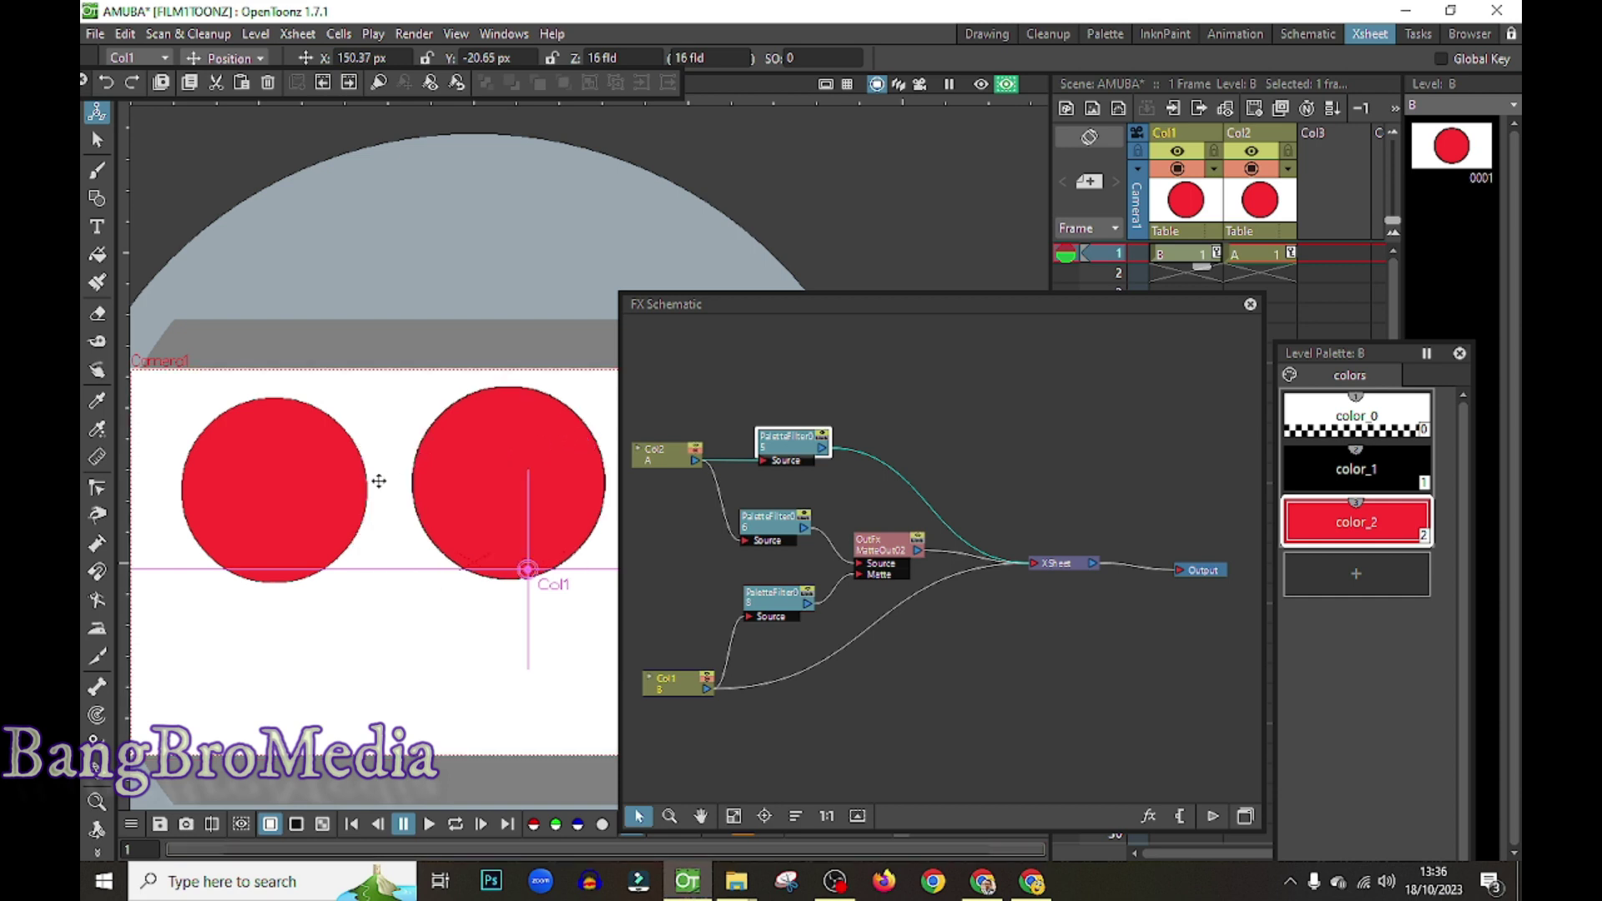
{"action": "scroll", "coordinate": [423, 458], "scroll_direction": "up", "scroll_amount": 3}
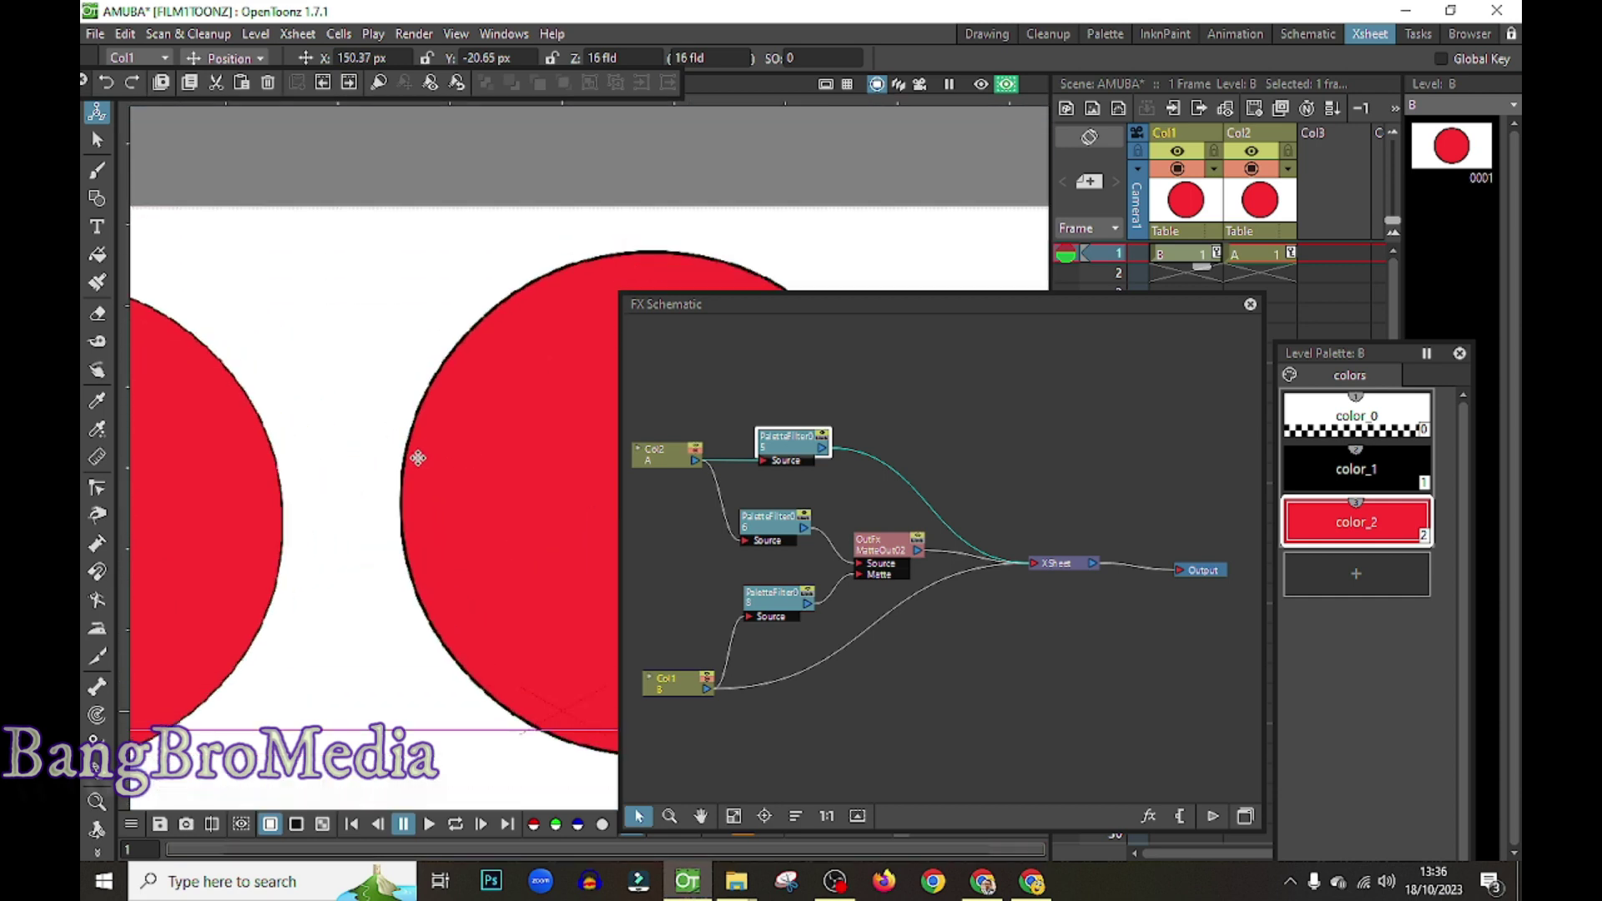
{"action": "scroll", "coordinate": [422, 459], "scroll_direction": "up", "scroll_amount": 1}
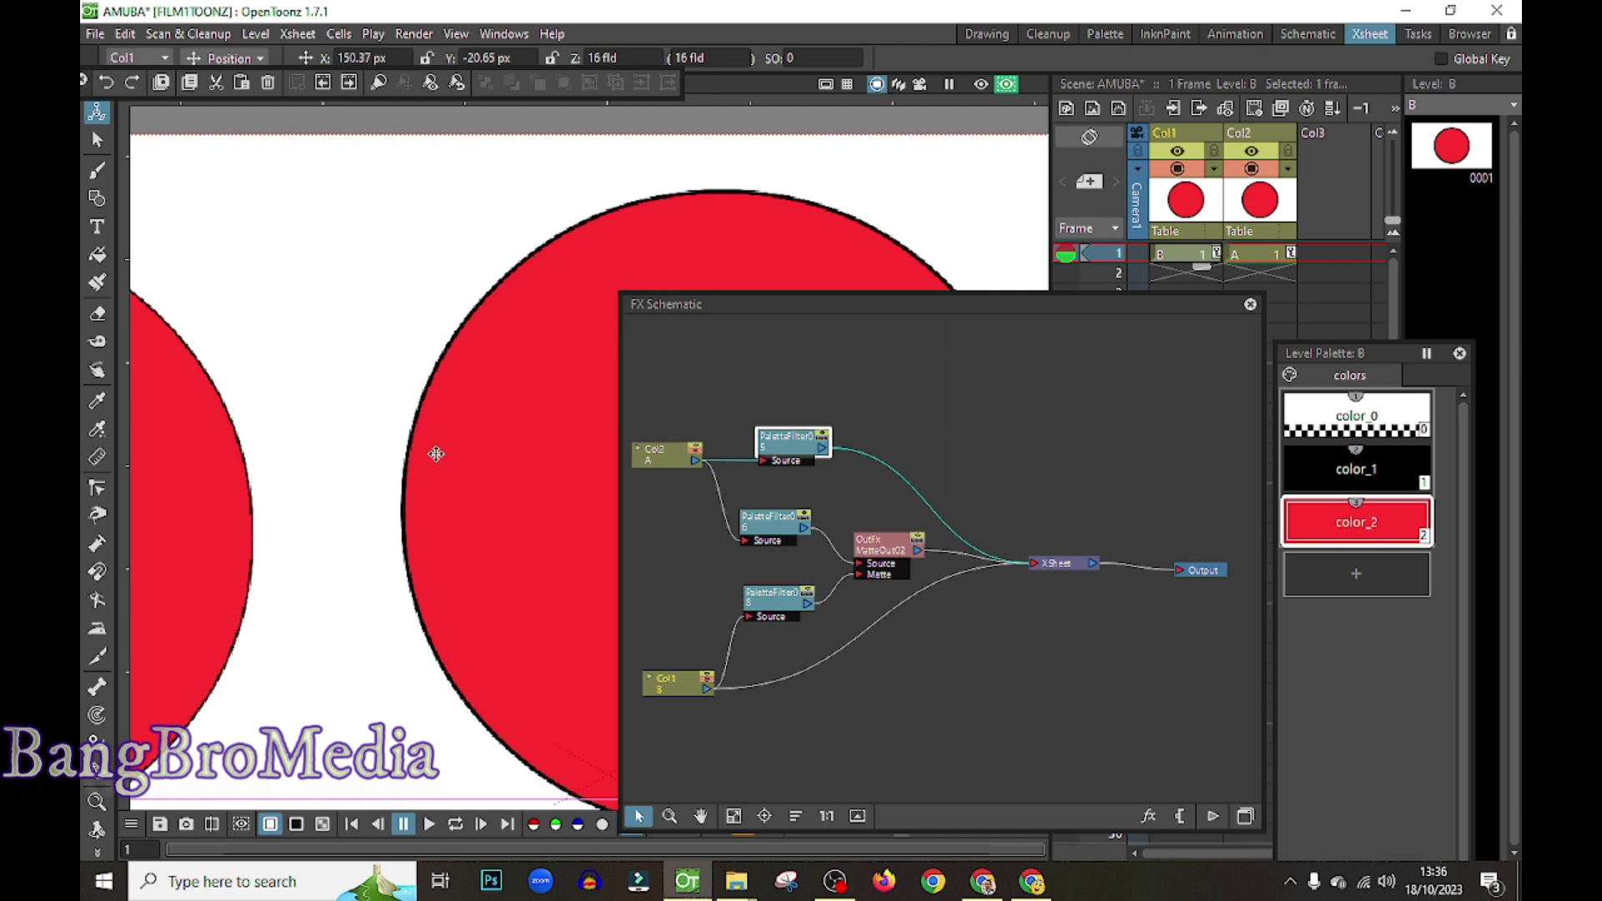
- Move the Col1 circle so it overlaps the edge of the Col2 circle, at about X -28 px and Y -41 px
{"action": "scroll", "coordinate": [436, 454], "scroll_direction": "down", "scroll_amount": 1}
{"action": "left_click_drag", "start_coordinate": [484, 454], "coordinate": [327, 469]}
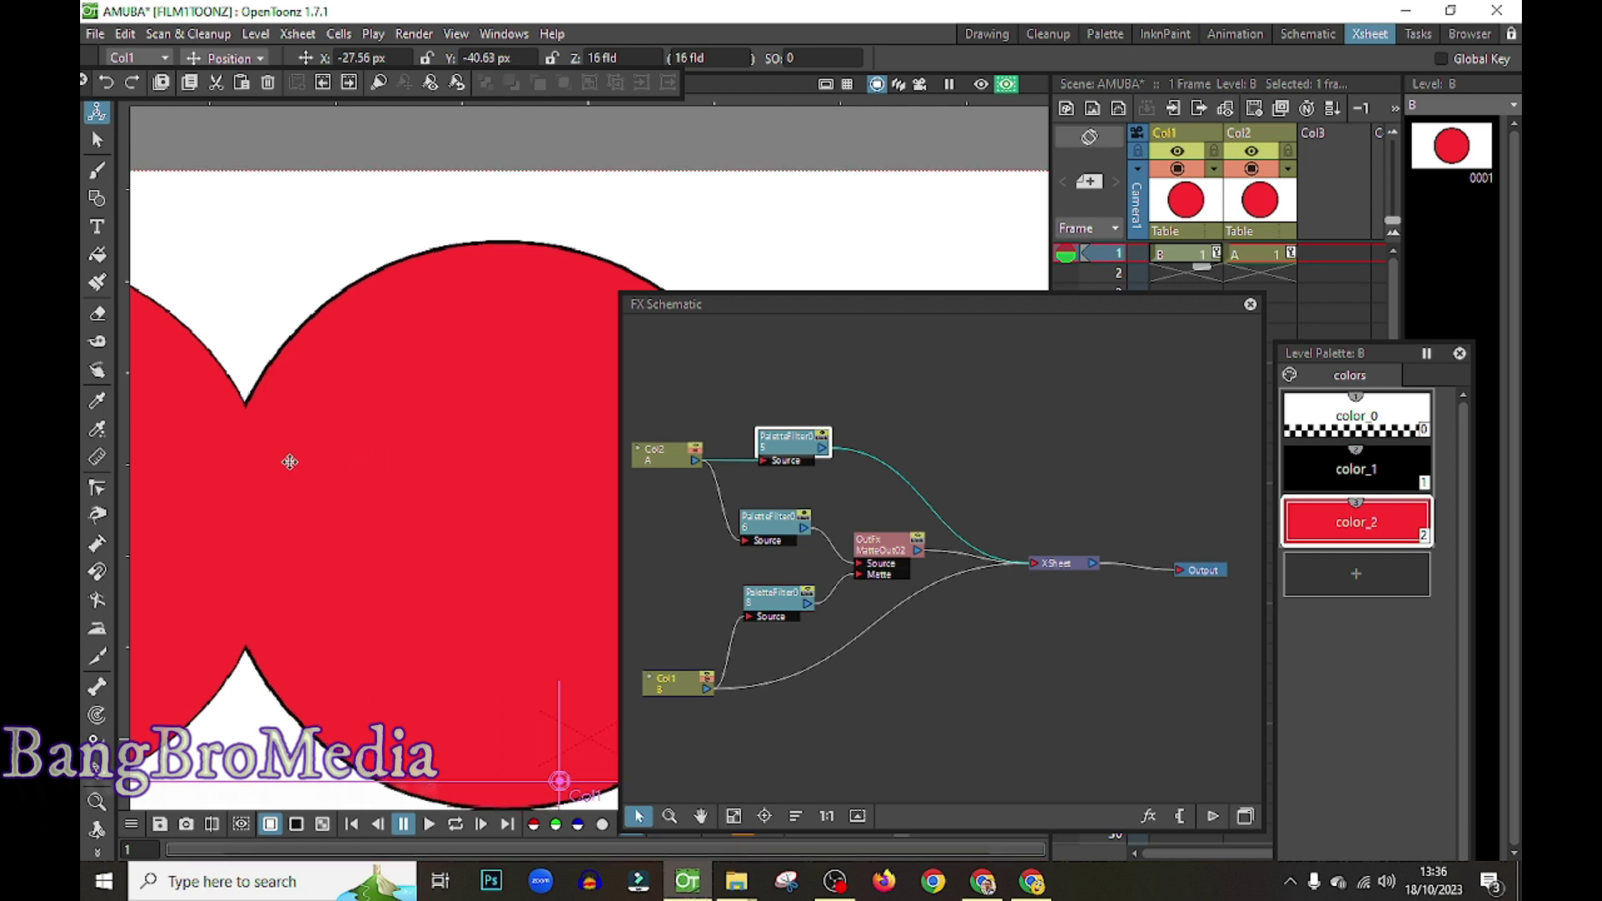
{"action": "scroll", "coordinate": [267, 461], "scroll_direction": "down", "scroll_amount": 2}
{"action": "scroll", "coordinate": [286, 476], "scroll_direction": "down", "scroll_amount": 1}
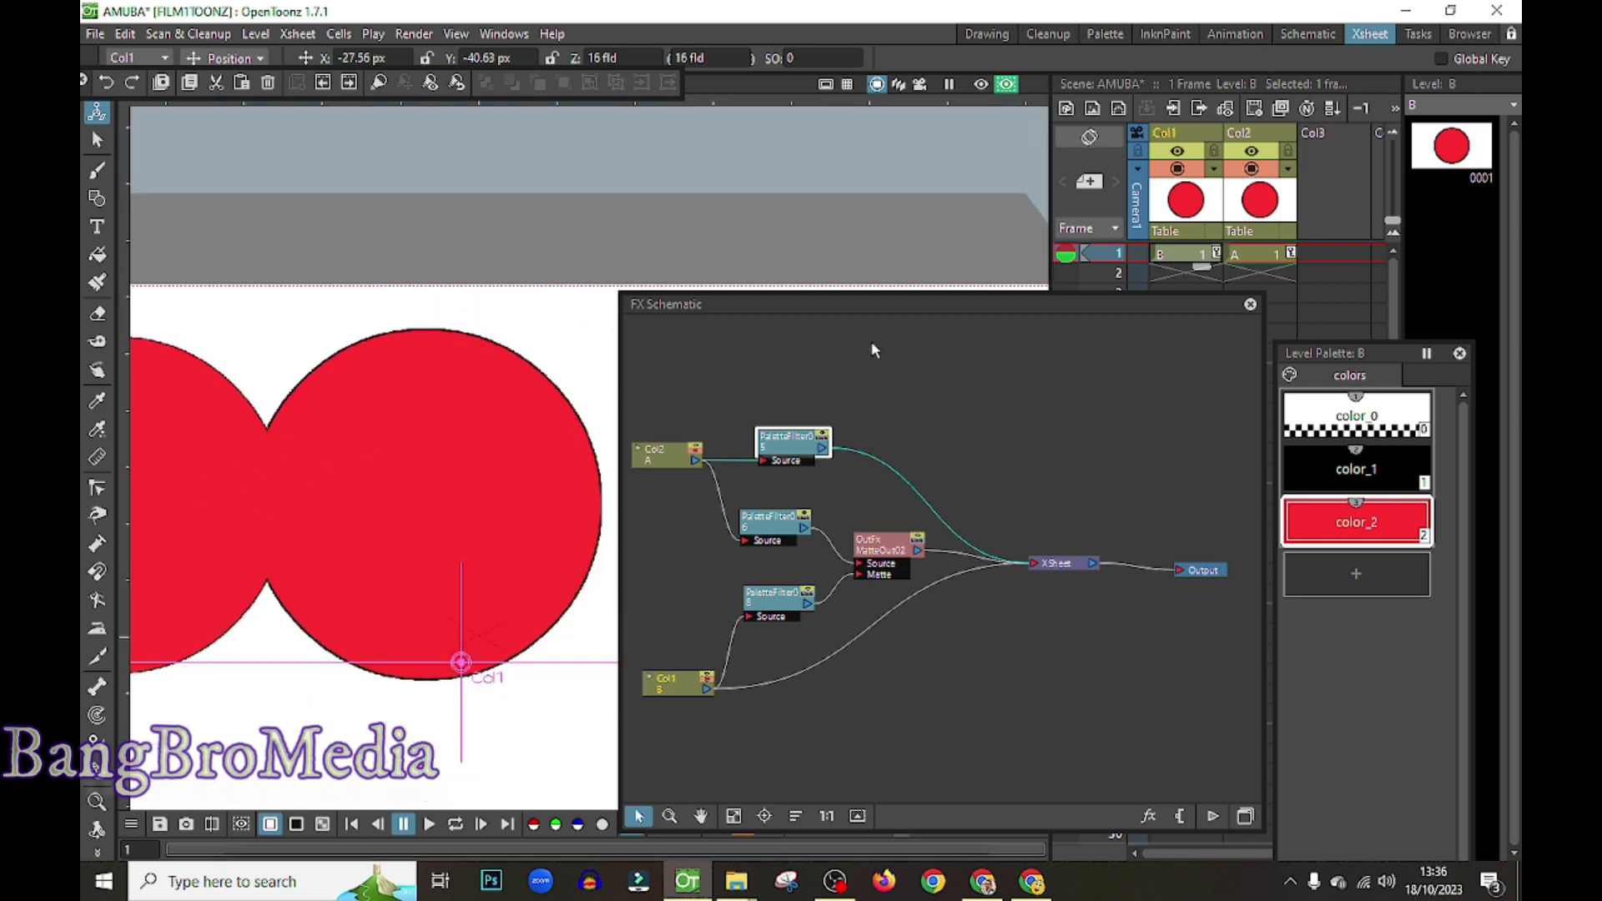
- Shift the FX Schematic window away from the circles and examine the merged outline where they meet, both close up and as a whole
{"action": "left_click_drag", "start_coordinate": [803, 303], "coordinate": [865, 299]}
{"action": "scroll", "coordinate": [246, 477], "scroll_direction": "down", "scroll_amount": 1}
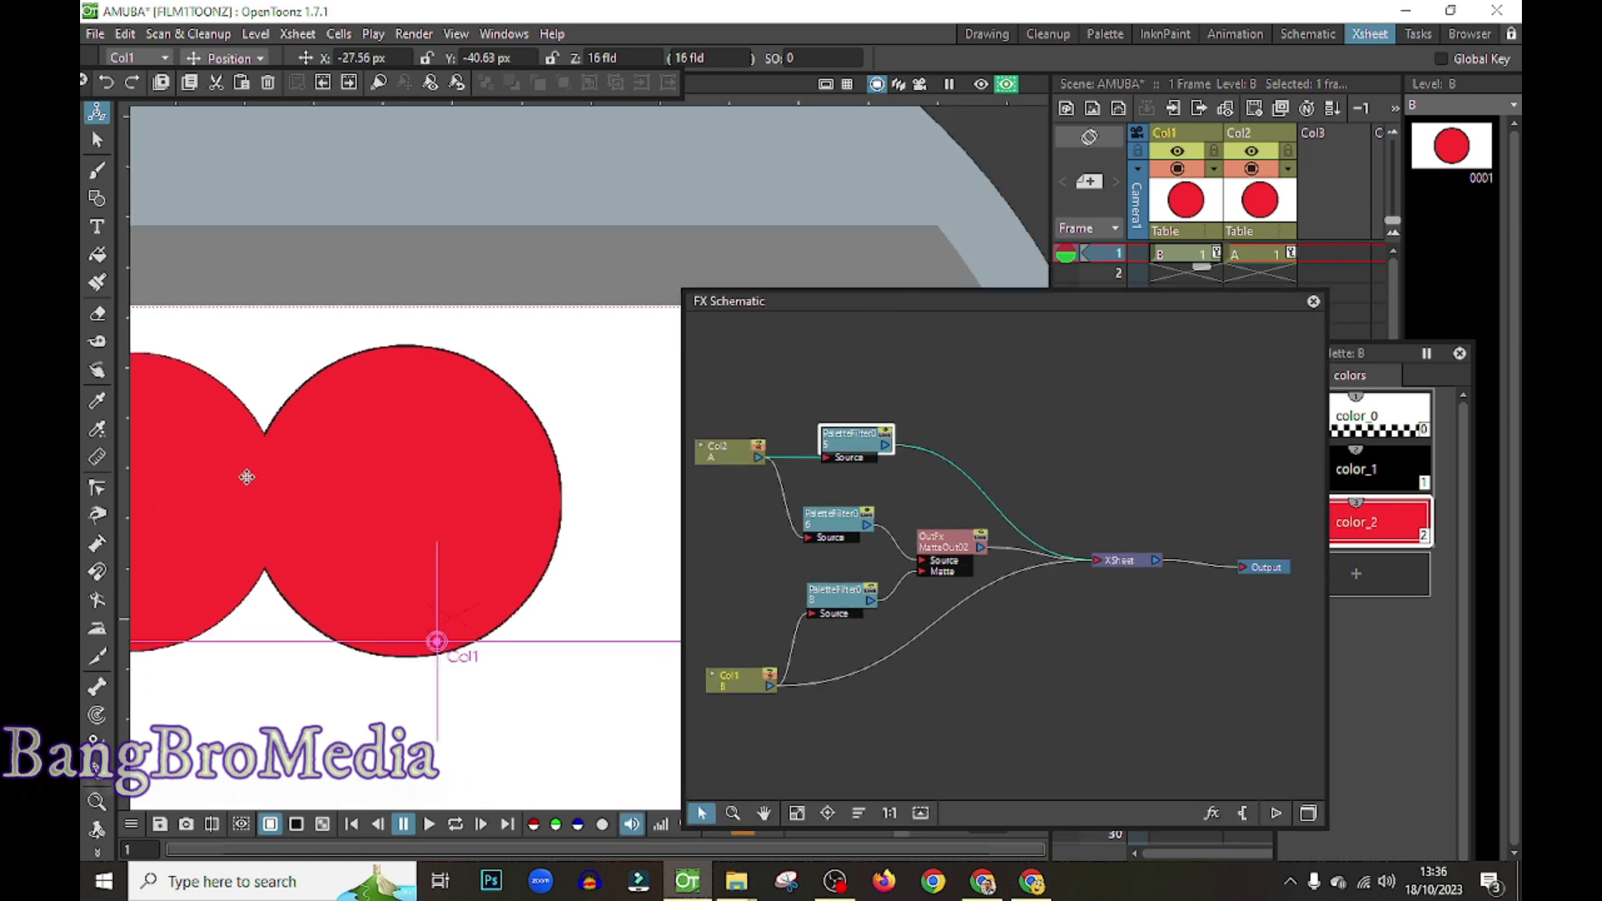
{"action": "scroll", "coordinate": [358, 479], "scroll_direction": "down", "scroll_amount": 2}
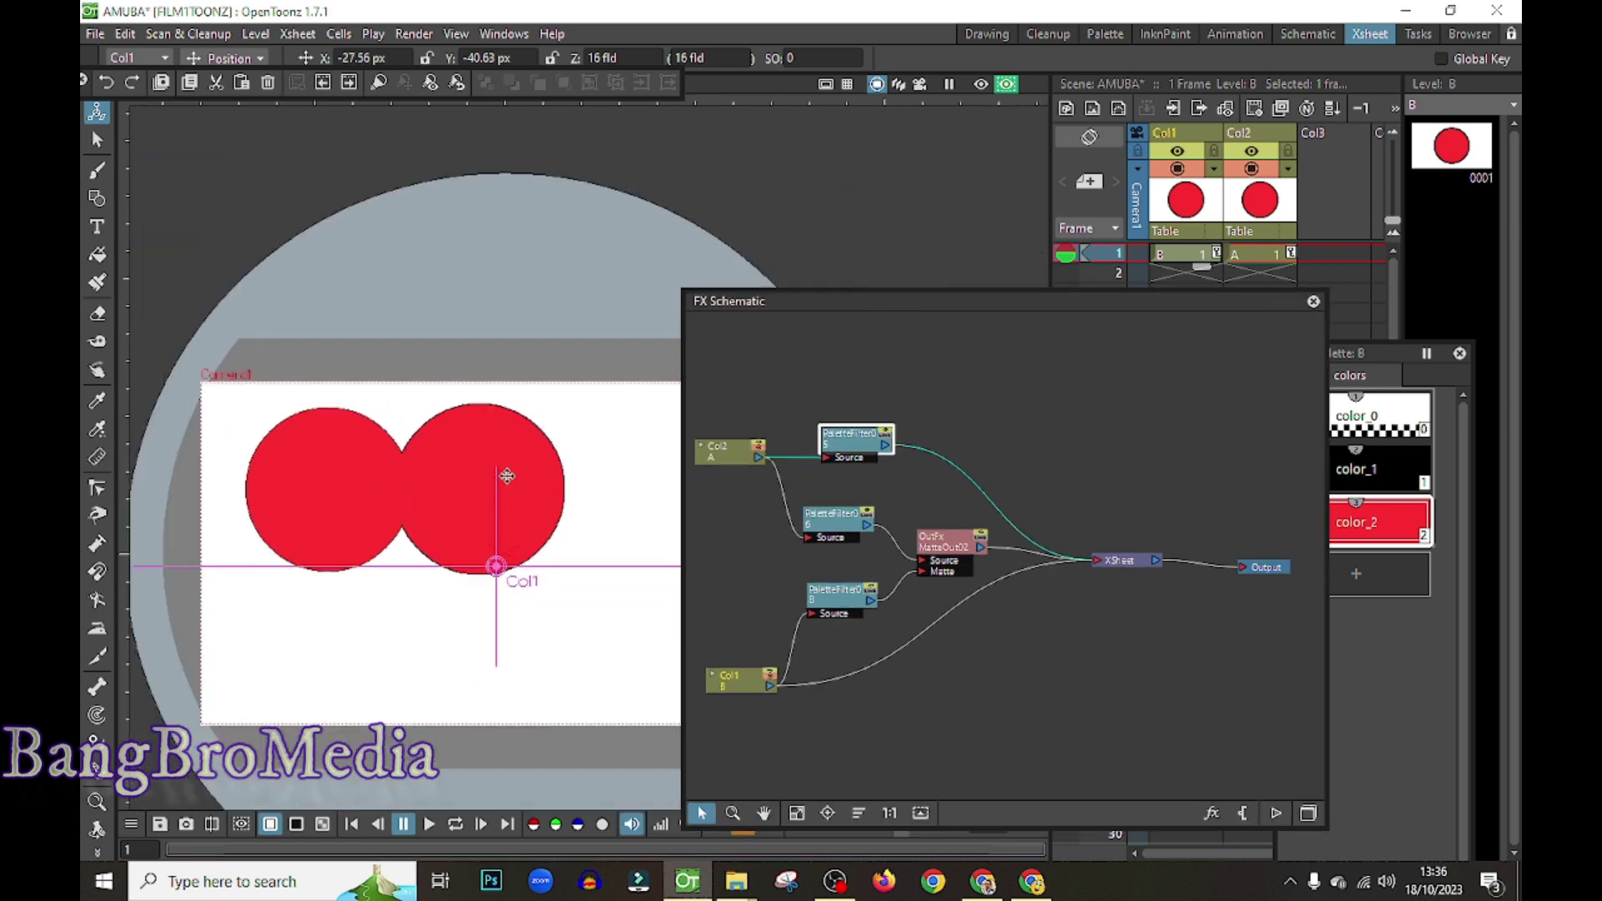
{"action": "scroll", "coordinate": [388, 470], "scroll_direction": "up", "scroll_amount": 2}
{"action": "scroll", "coordinate": [388, 470], "scroll_direction": "up", "scroll_amount": 4}
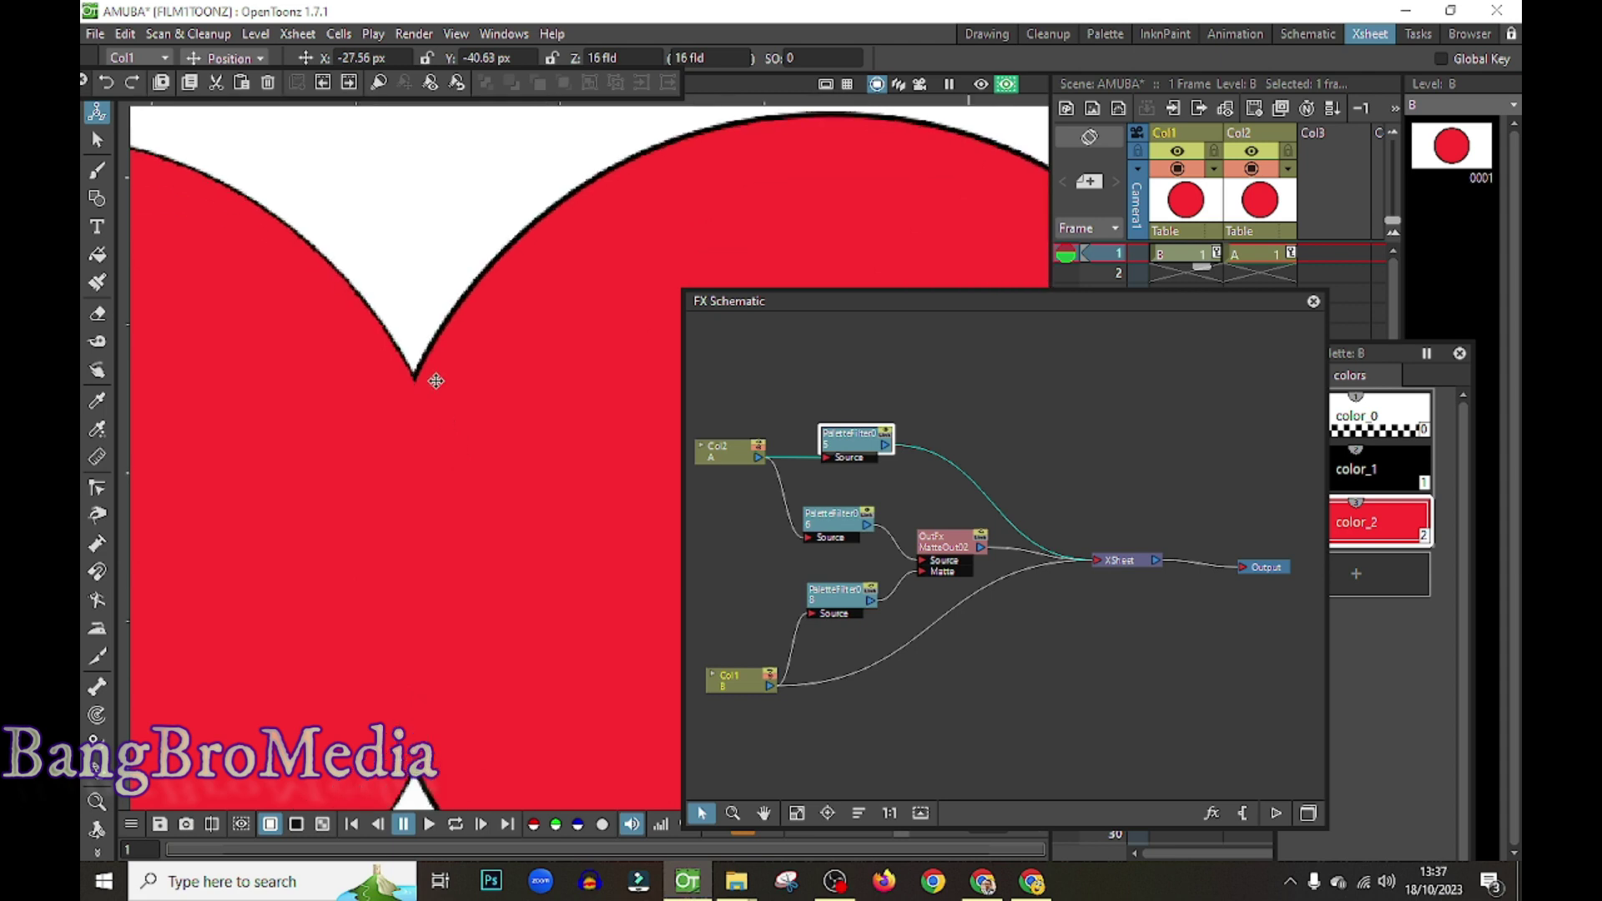
{"action": "scroll", "coordinate": [389, 501], "scroll_direction": "down", "scroll_amount": 1}
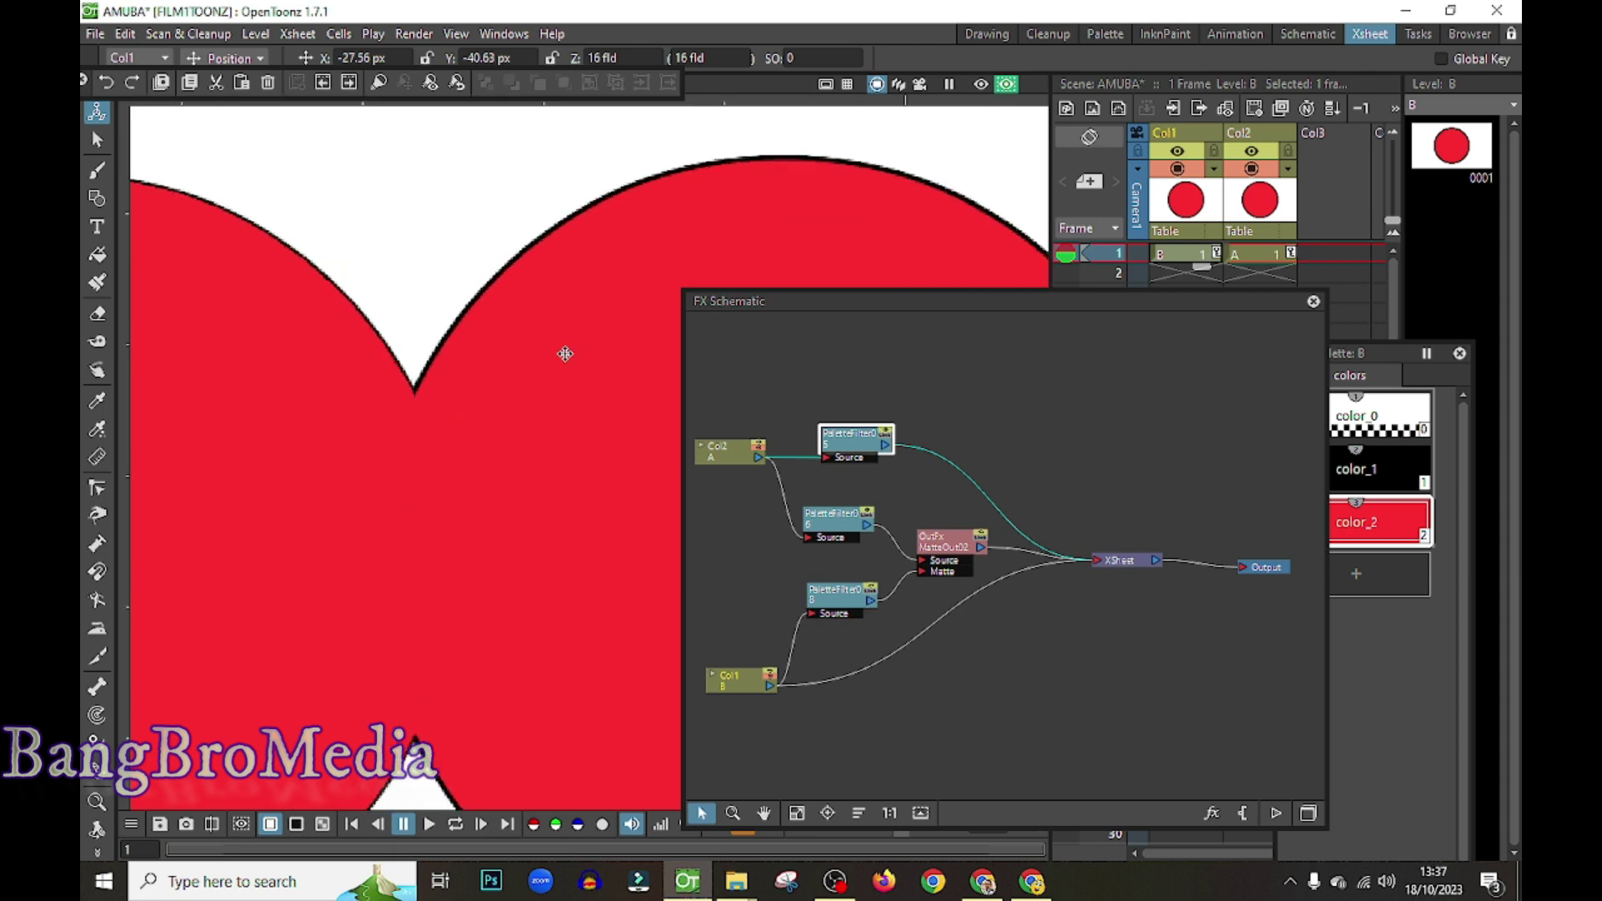
- Move the Col1 circle so it overlaps the Col2 circle from below left, at about X -632 px and Y -295 px
{"action": "scroll", "coordinate": [494, 357], "scroll_direction": "up", "scroll_amount": 1}
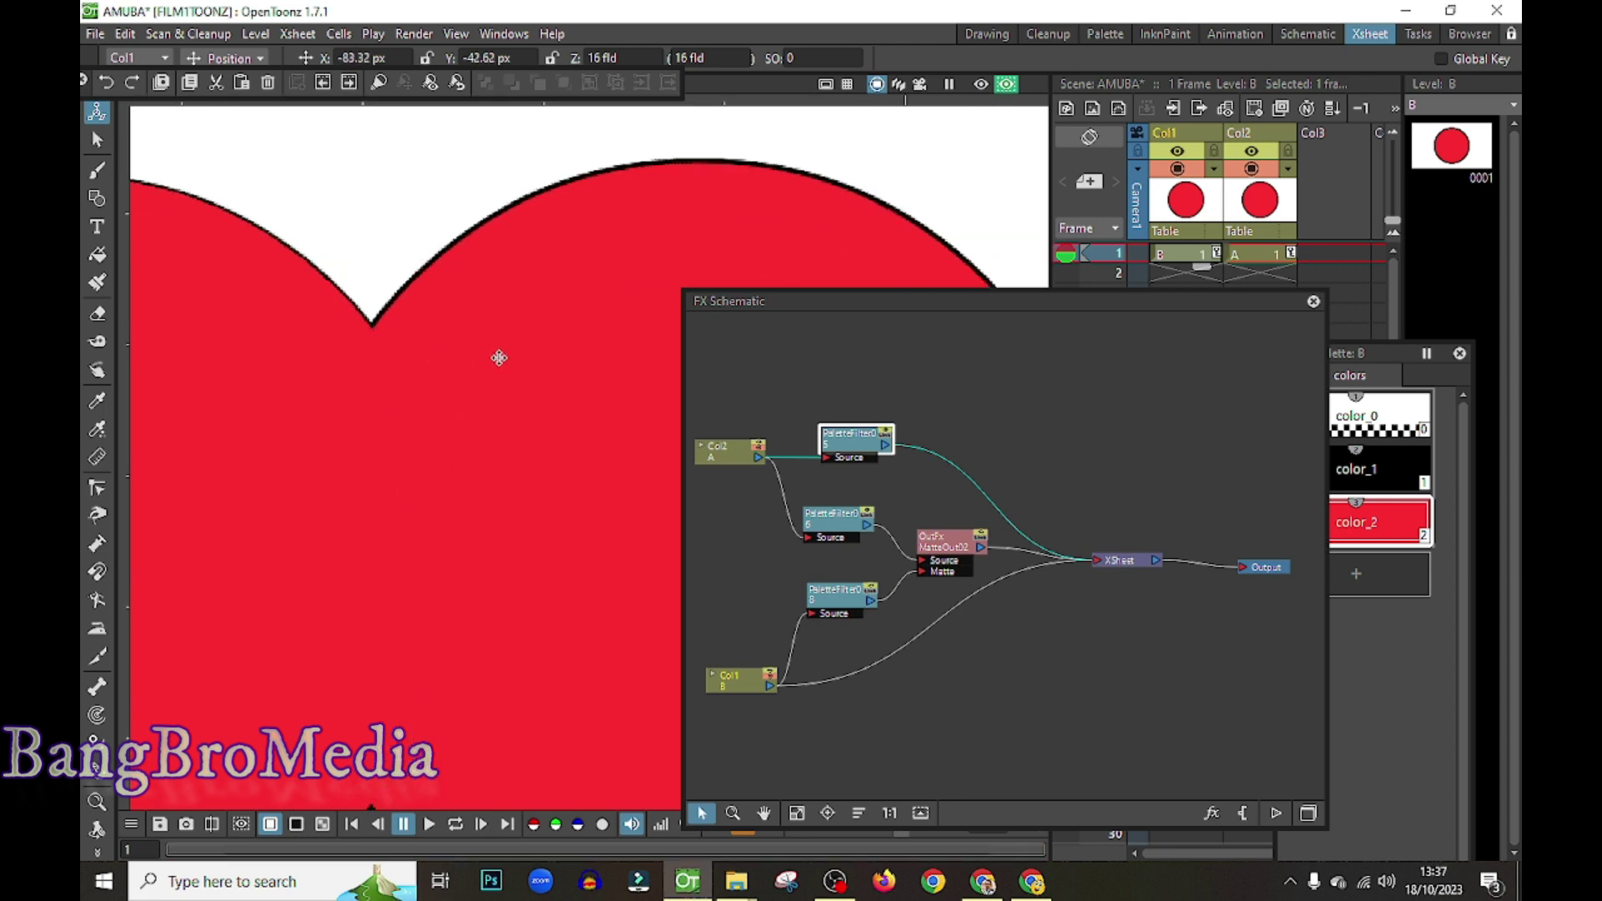
{"action": "scroll", "coordinate": [499, 357], "scroll_direction": "down", "scroll_amount": 3}
{"action": "scroll", "coordinate": [574, 427], "scroll_direction": "down", "scroll_amount": 2}
{"action": "left_click_drag", "start_coordinate": [574, 427], "coordinate": [397, 508]}
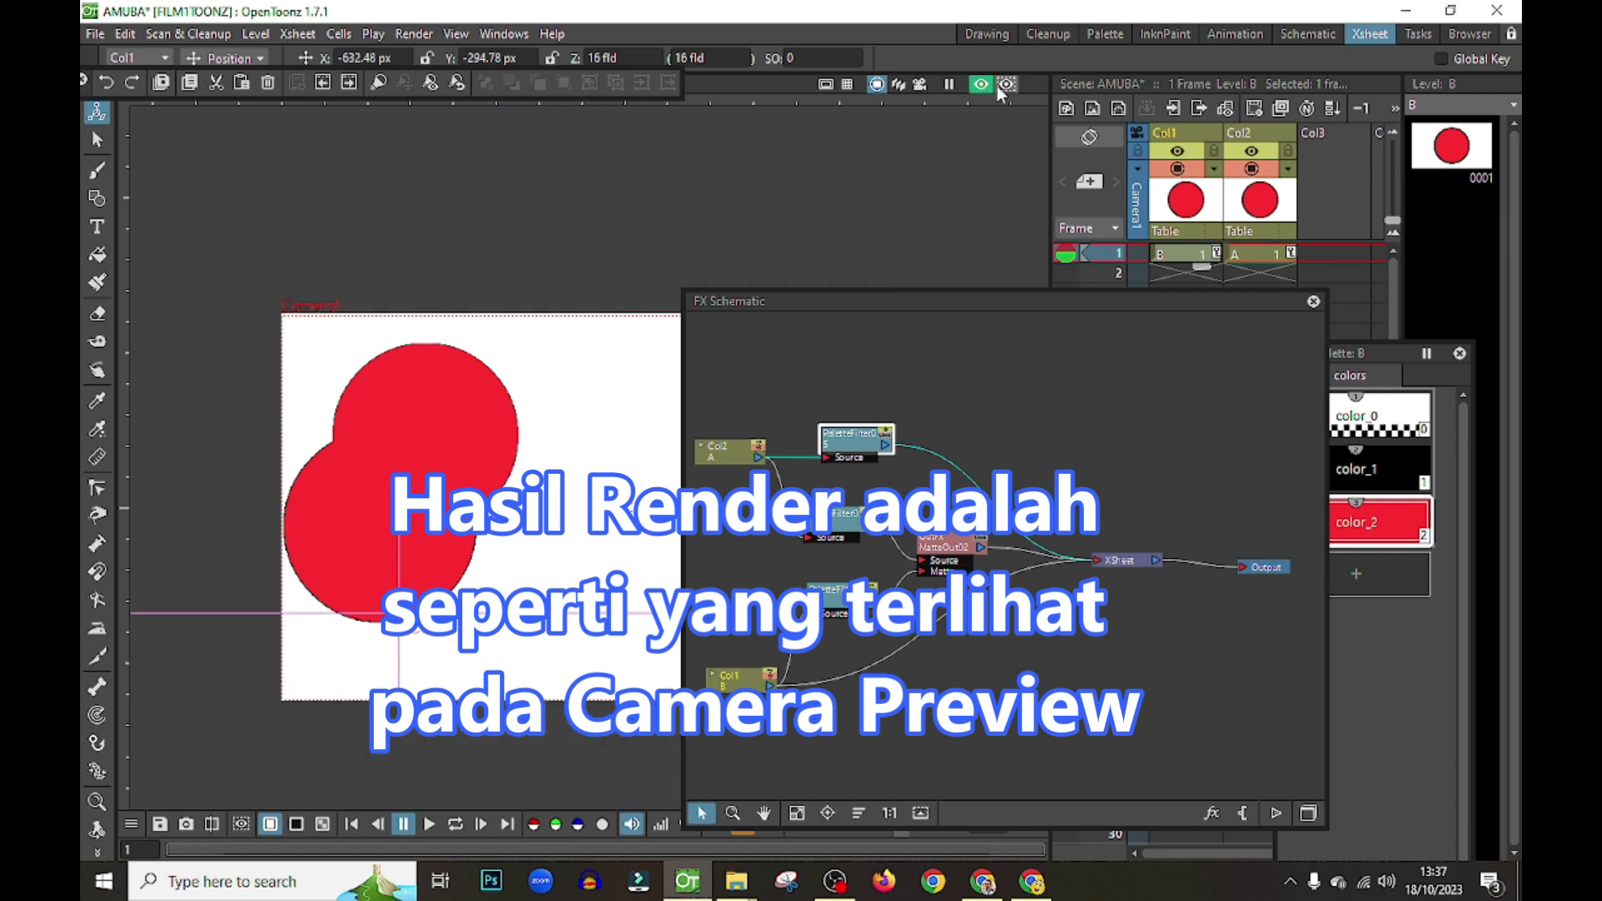
- Turn off the preview to examine the circles' outlines without the effects, and close the FX Schematic
{"action": "left_click", "coordinate": [984, 84]}
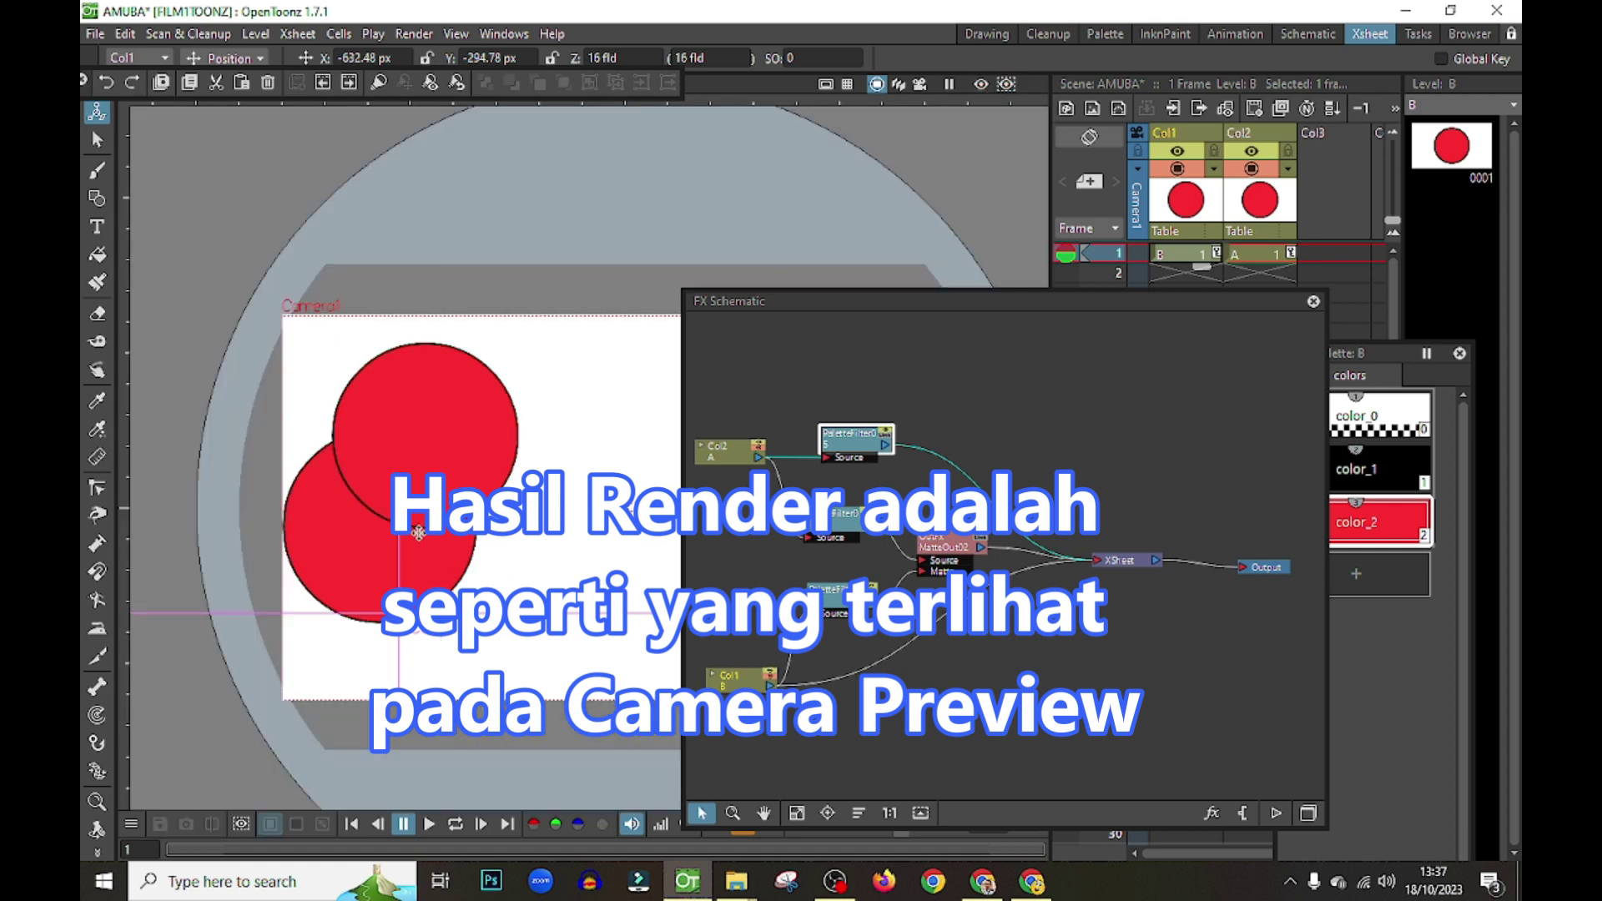
{"action": "scroll", "coordinate": [389, 534], "scroll_direction": "up", "scroll_amount": 3}
{"action": "scroll", "coordinate": [389, 534], "scroll_direction": "up", "scroll_amount": 3}
{"action": "scroll", "coordinate": [400, 476], "scroll_direction": "down", "scroll_amount": 2}
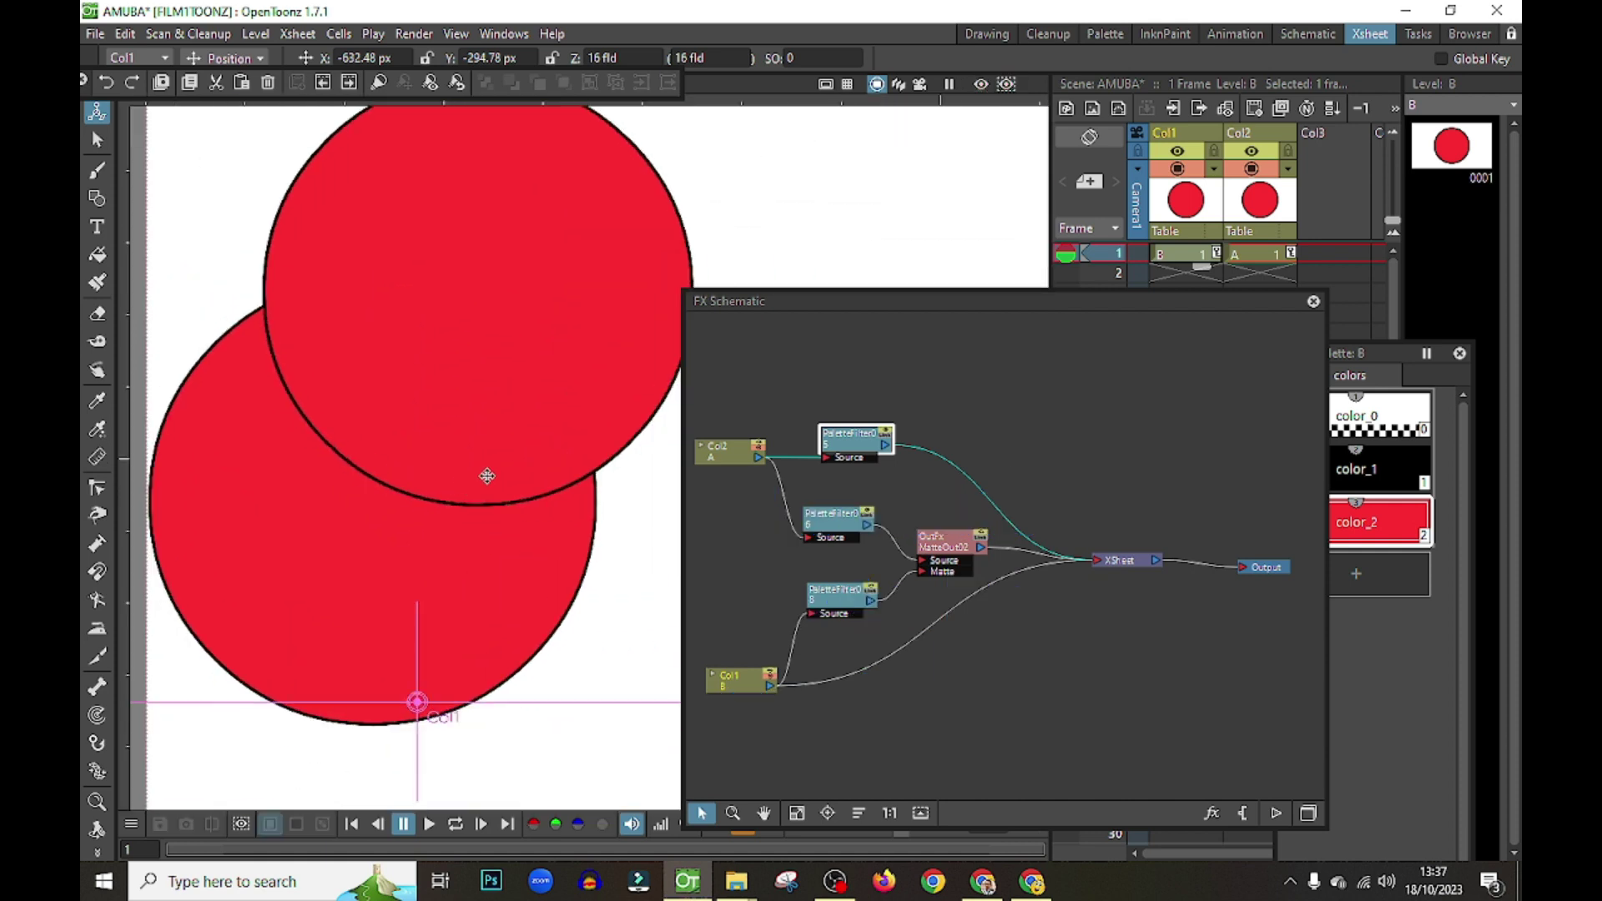
{"action": "scroll", "coordinate": [565, 484], "scroll_direction": "down", "scroll_amount": 1}
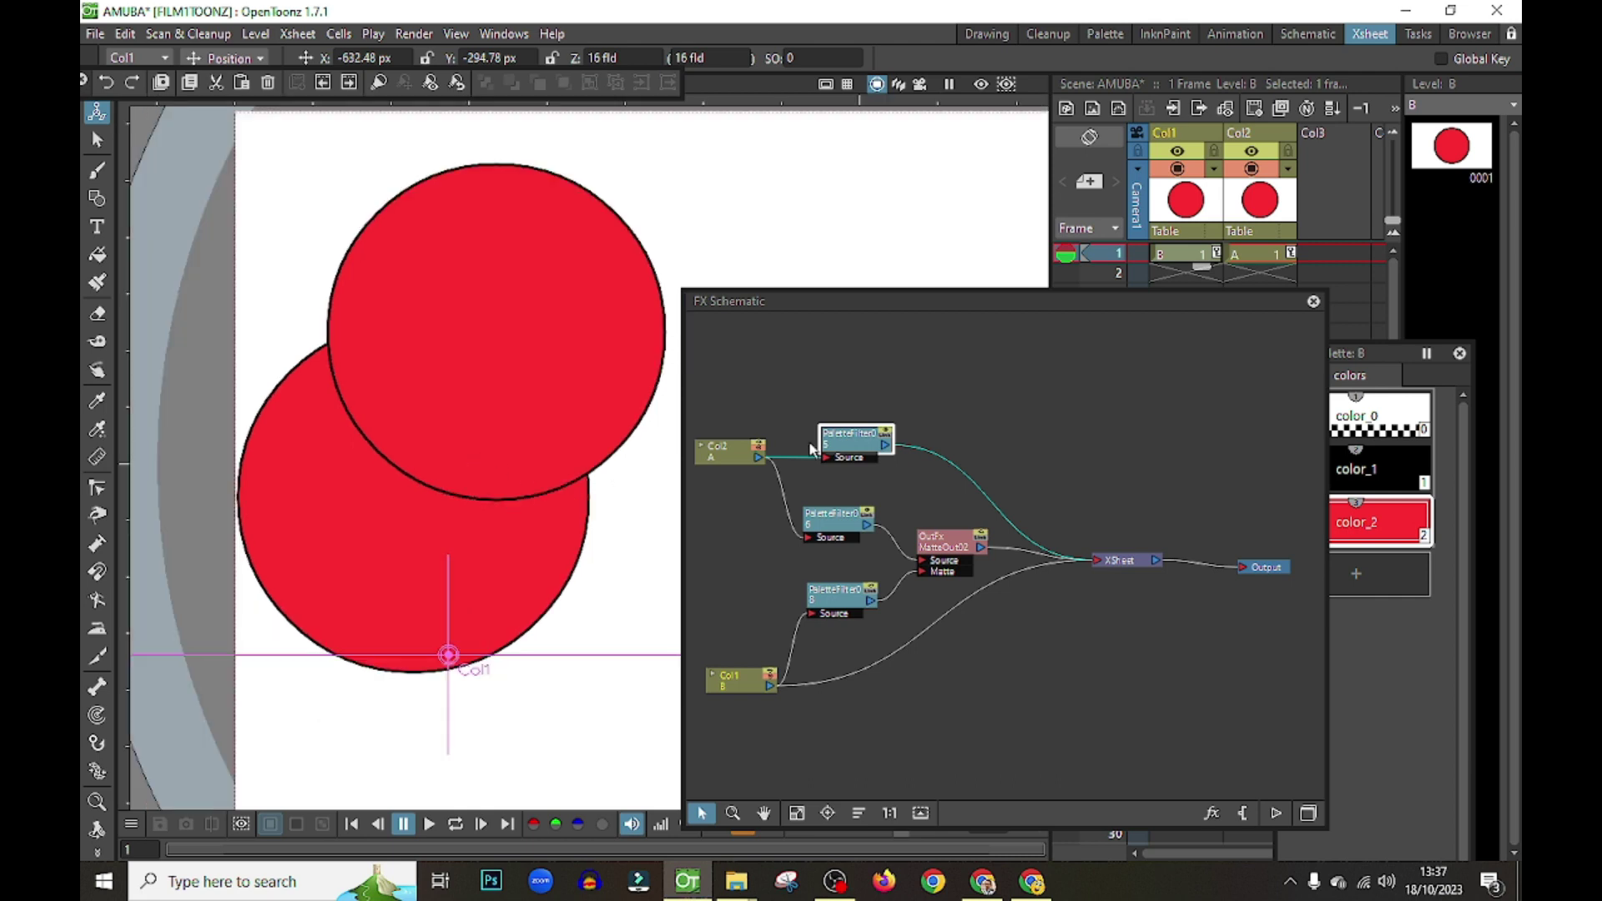
{"action": "left_click", "coordinate": [1316, 302]}
{"action": "left_click", "coordinate": [690, 298]}
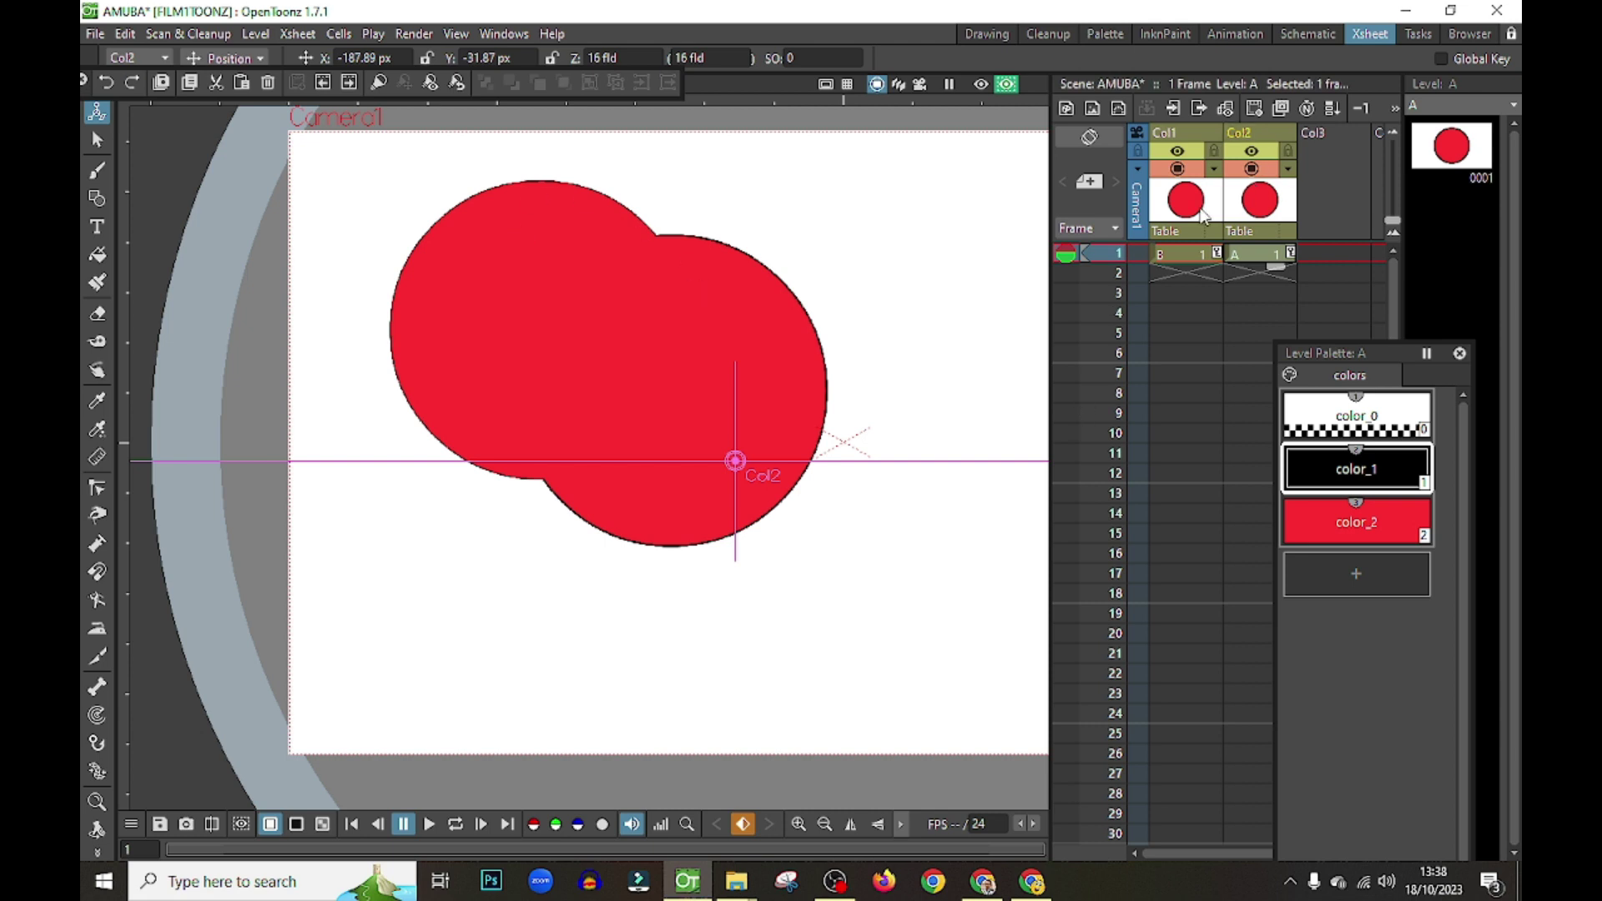
- Move the Col2 circle diagonally down and to the left on the canvas, and select Col1's cell at frame 1
{"action": "scroll", "coordinate": [633, 308], "scroll_direction": "down", "scroll_amount": 2}
{"action": "left_click_drag", "start_coordinate": [634, 308], "coordinate": [515, 422]}
{"action": "left_click", "coordinate": [1191, 255]}
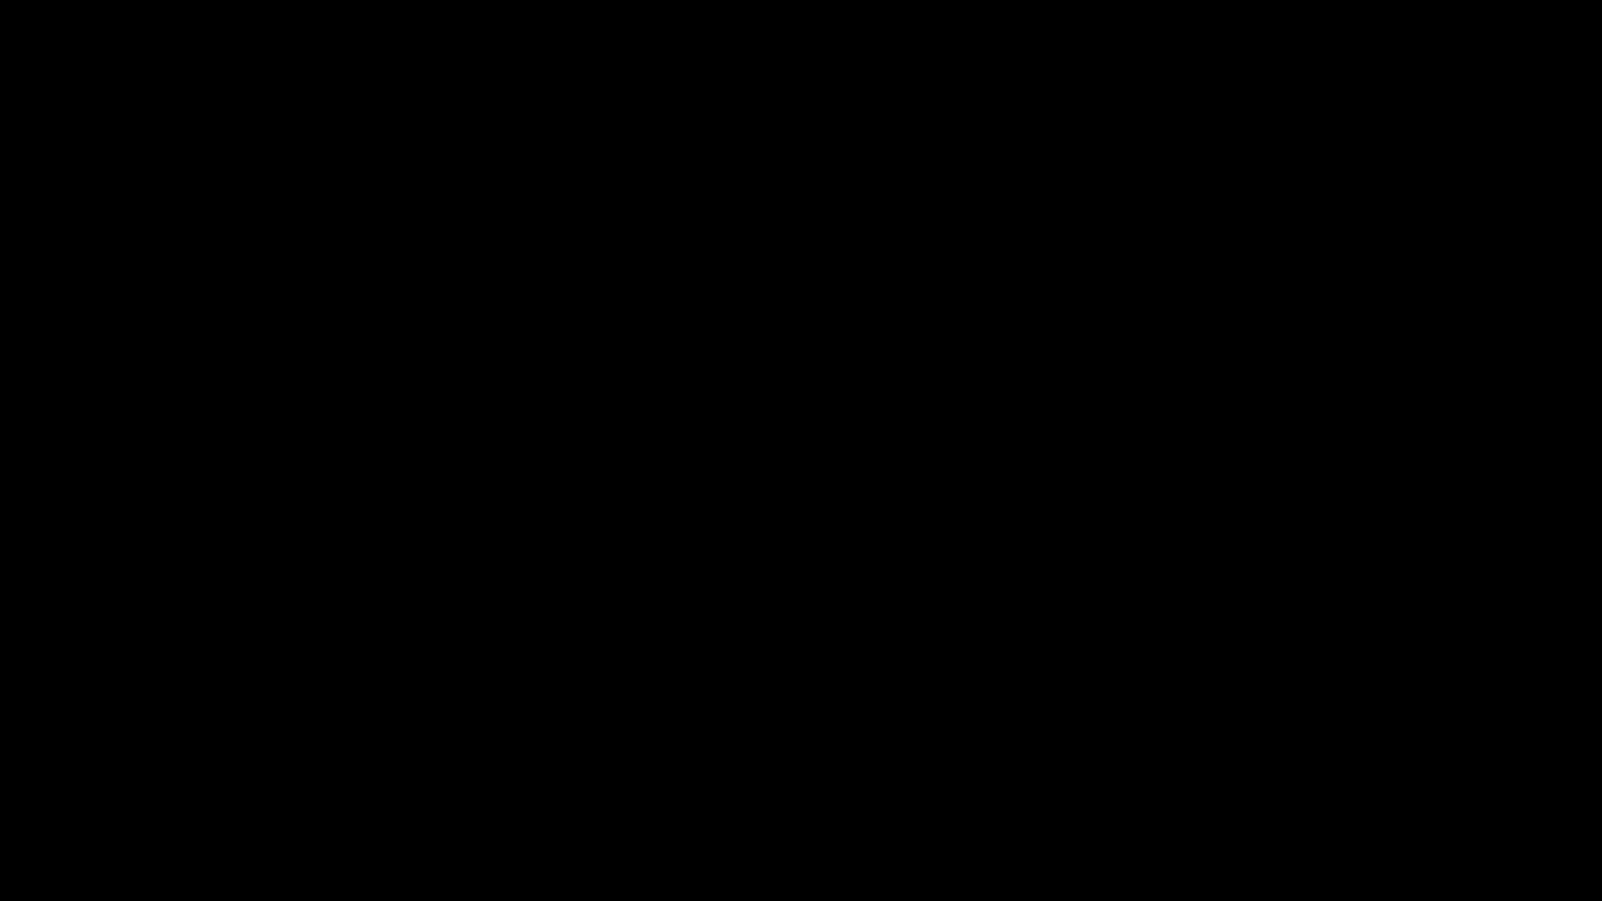